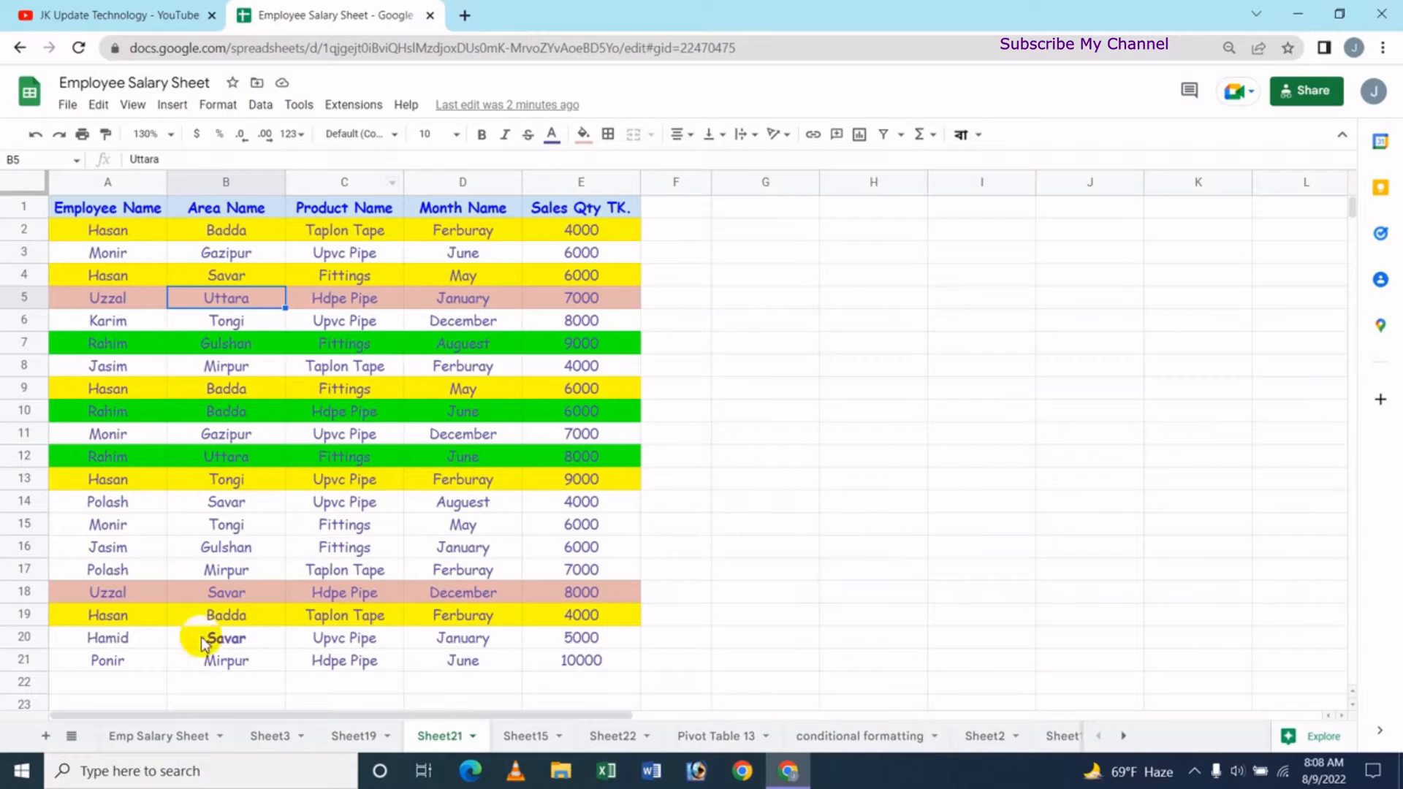
Add a slicer for the data in A1:E21 and place it beside the header row, starting at column F.
{"action": "left_click", "coordinate": [215, 345]}
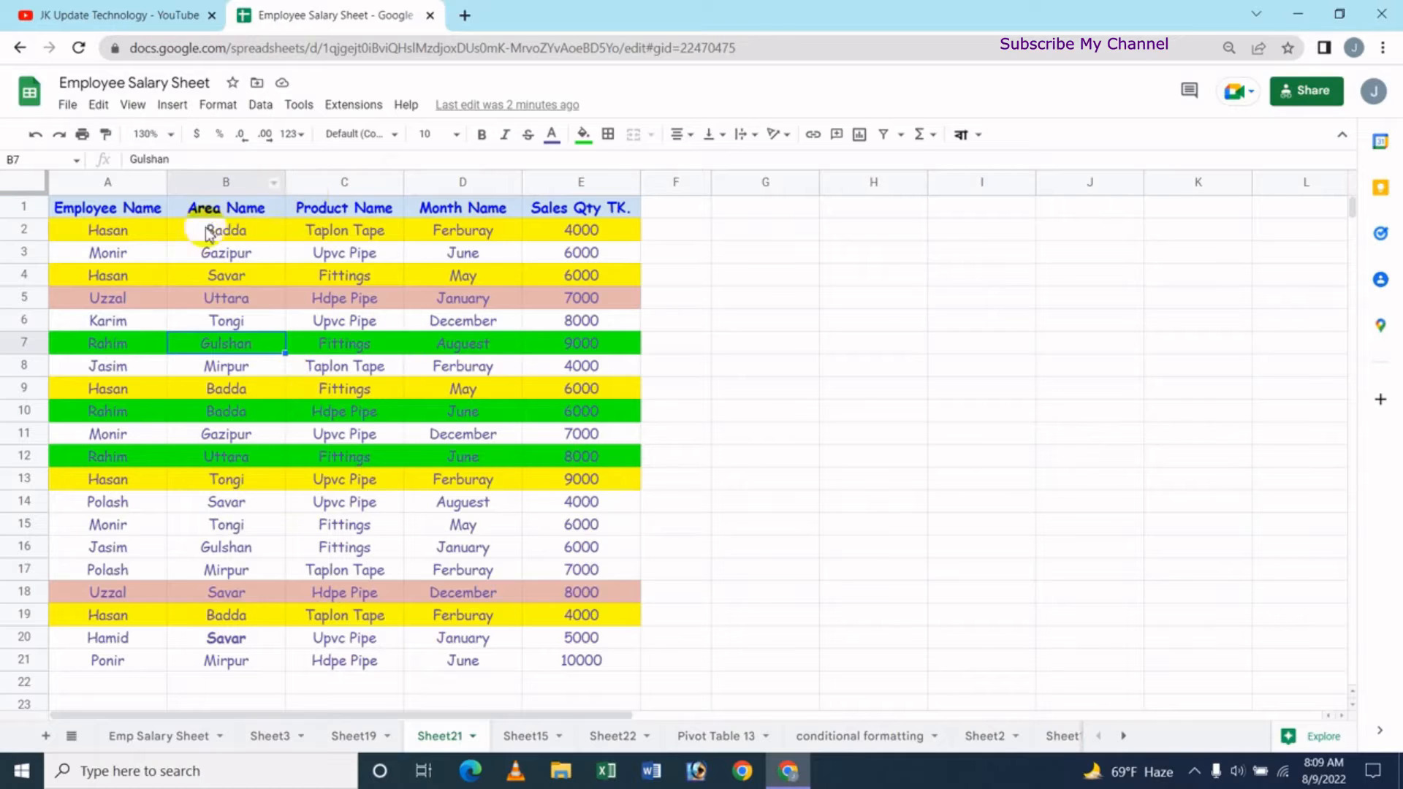
{"action": "left_click", "coordinate": [213, 524]}
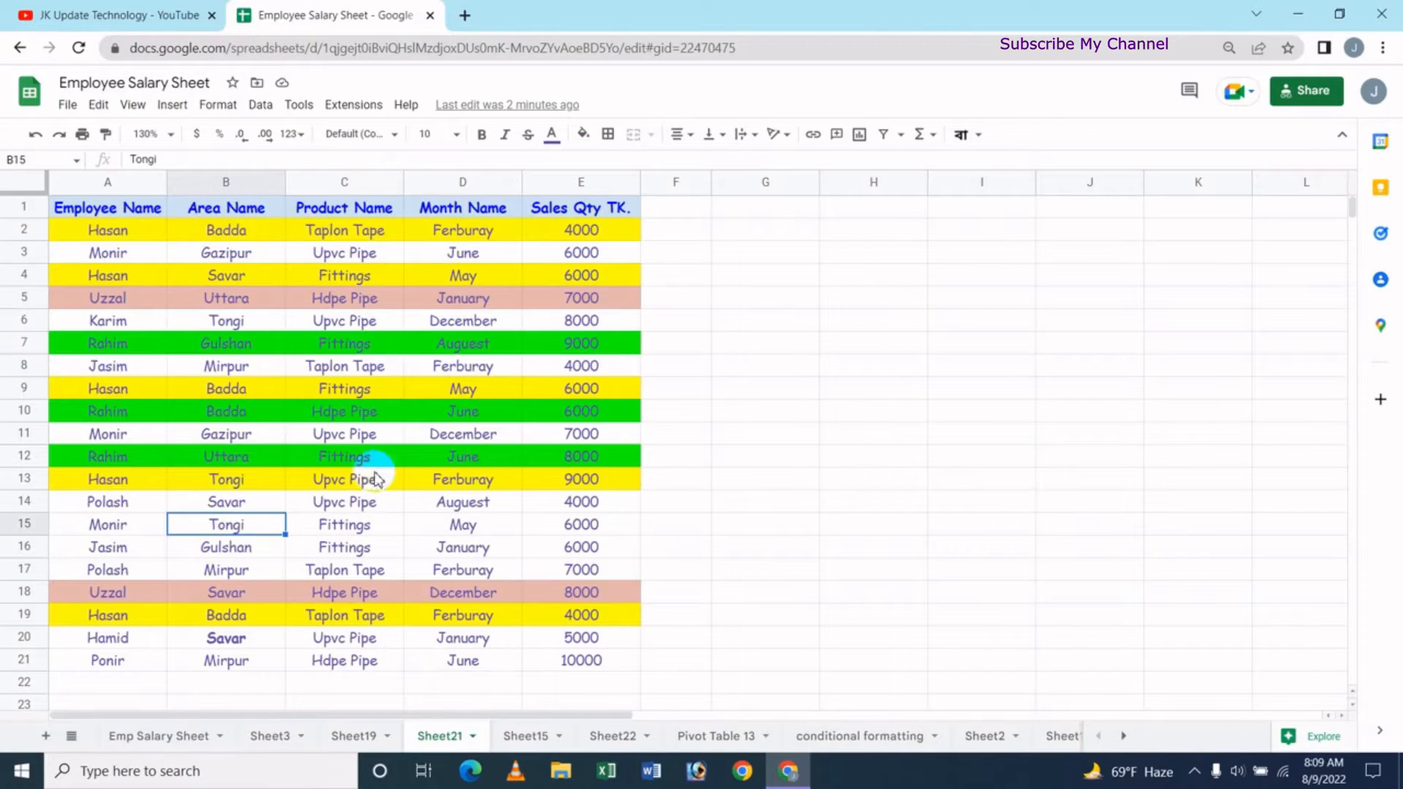
{"action": "left_click", "coordinate": [265, 106]}
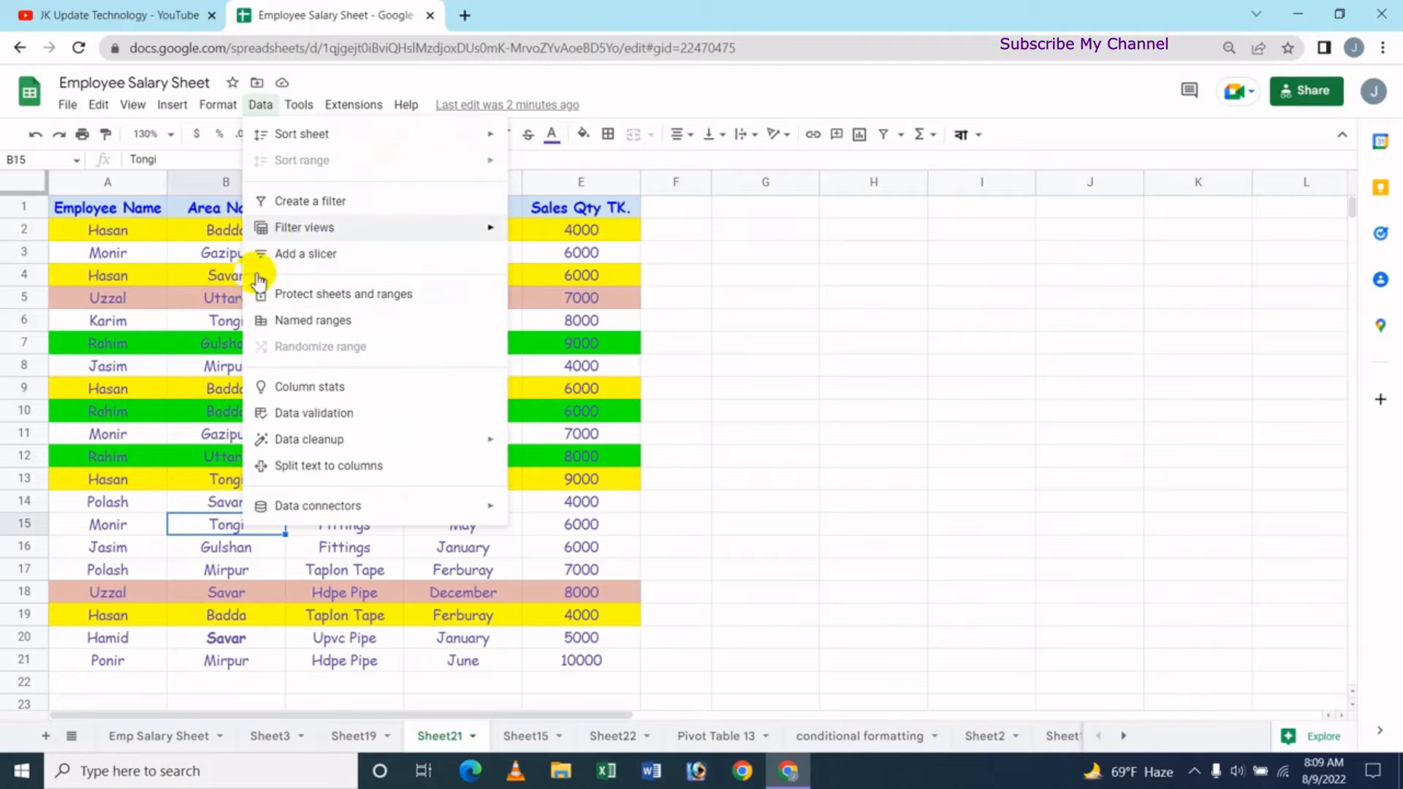
{"action": "left_click", "coordinate": [315, 257]}
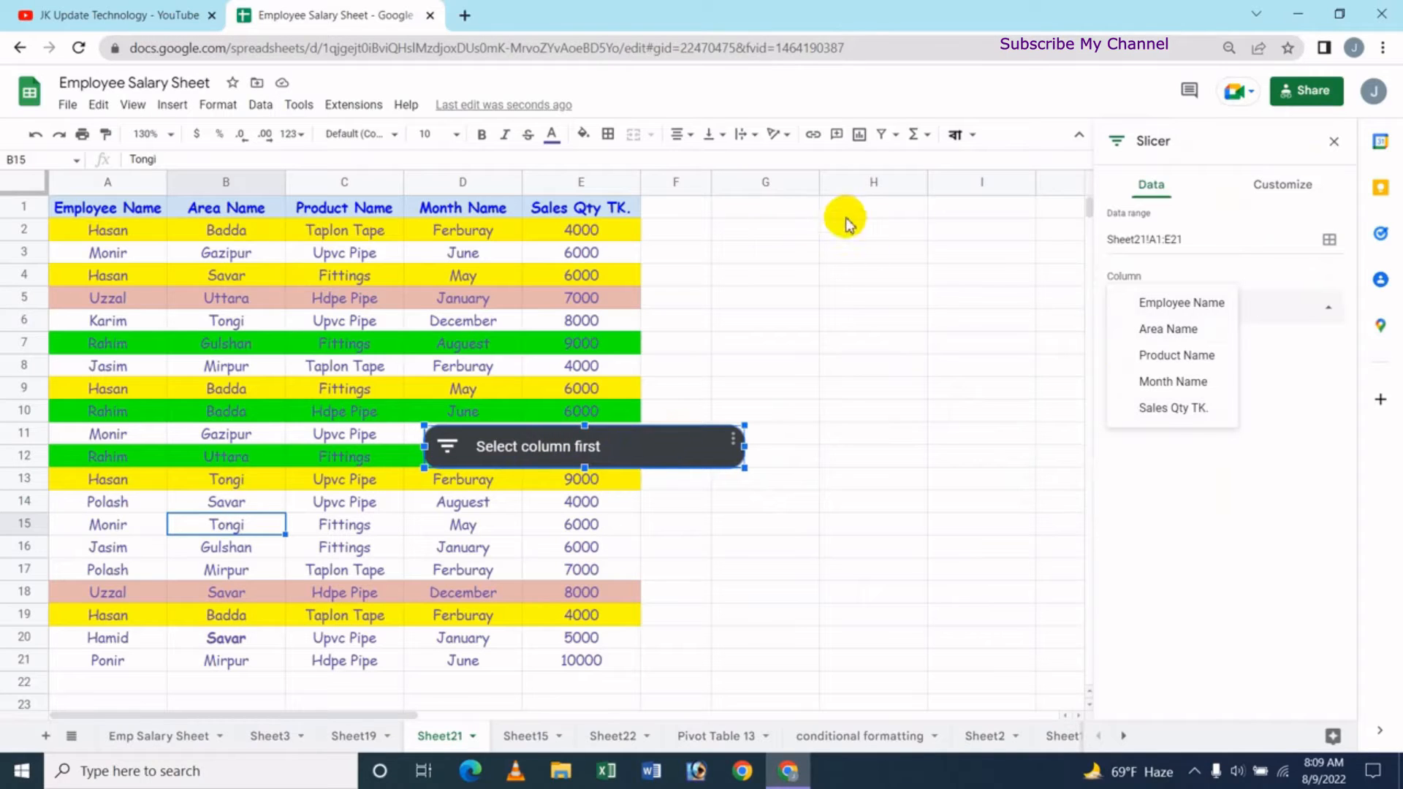
{"action": "left_click", "coordinate": [779, 425]}
{"action": "left_click_drag", "start_coordinate": [662, 446], "coordinate": [892, 219]}
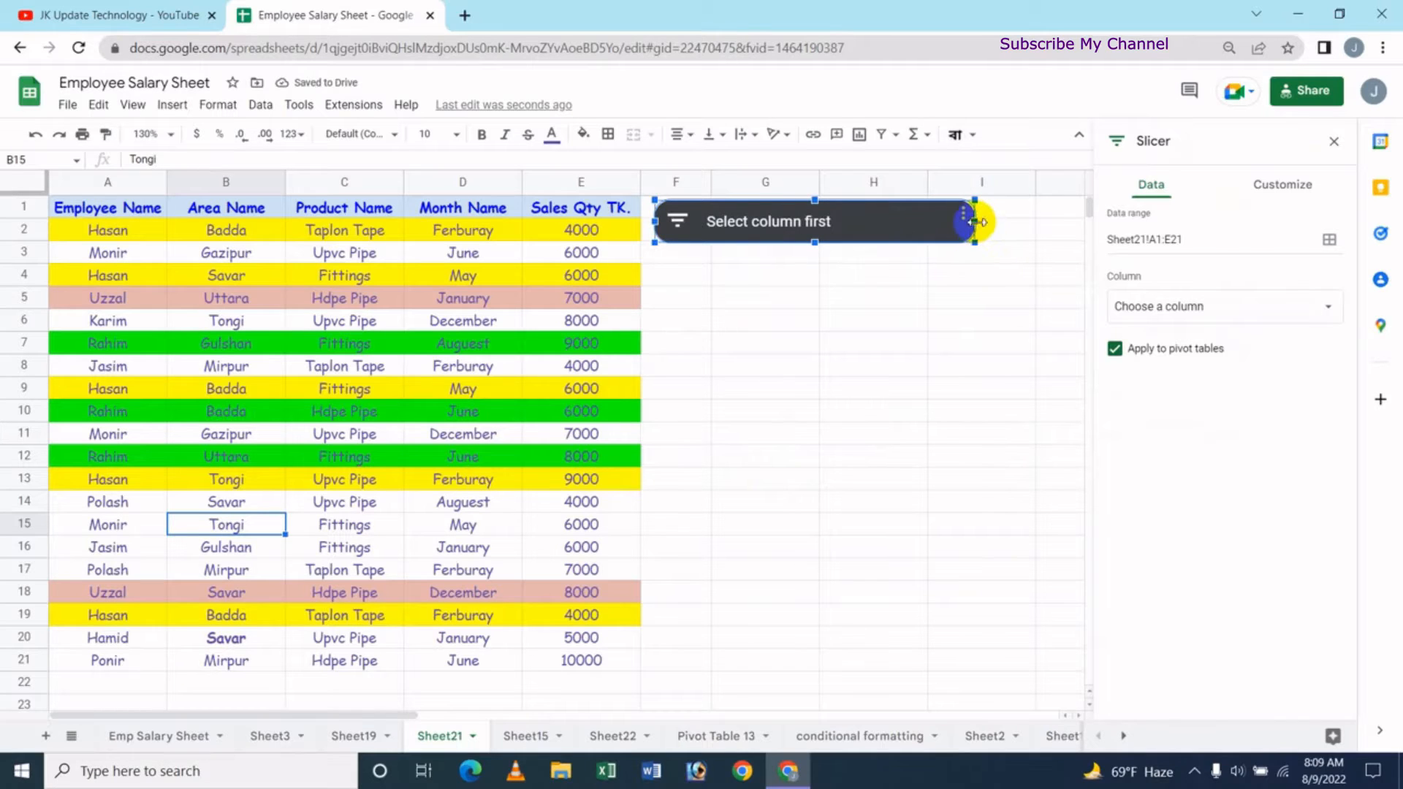
Shrink the slicer in width and height so it spans from column F into column H.
{"action": "left_click_drag", "start_coordinate": [976, 221], "coordinate": [871, 221]}
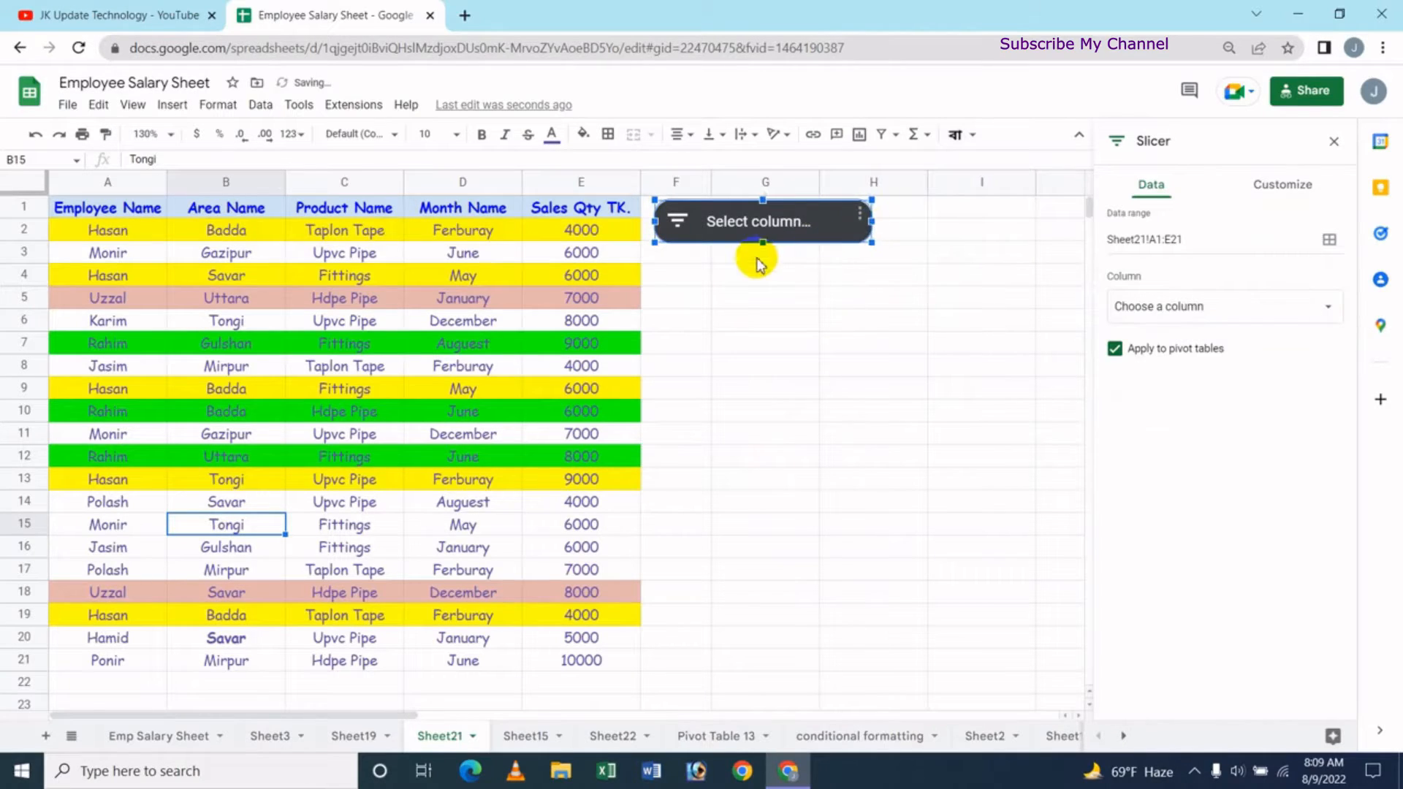
{"action": "left_click_drag", "start_coordinate": [763, 235], "coordinate": [763, 230]}
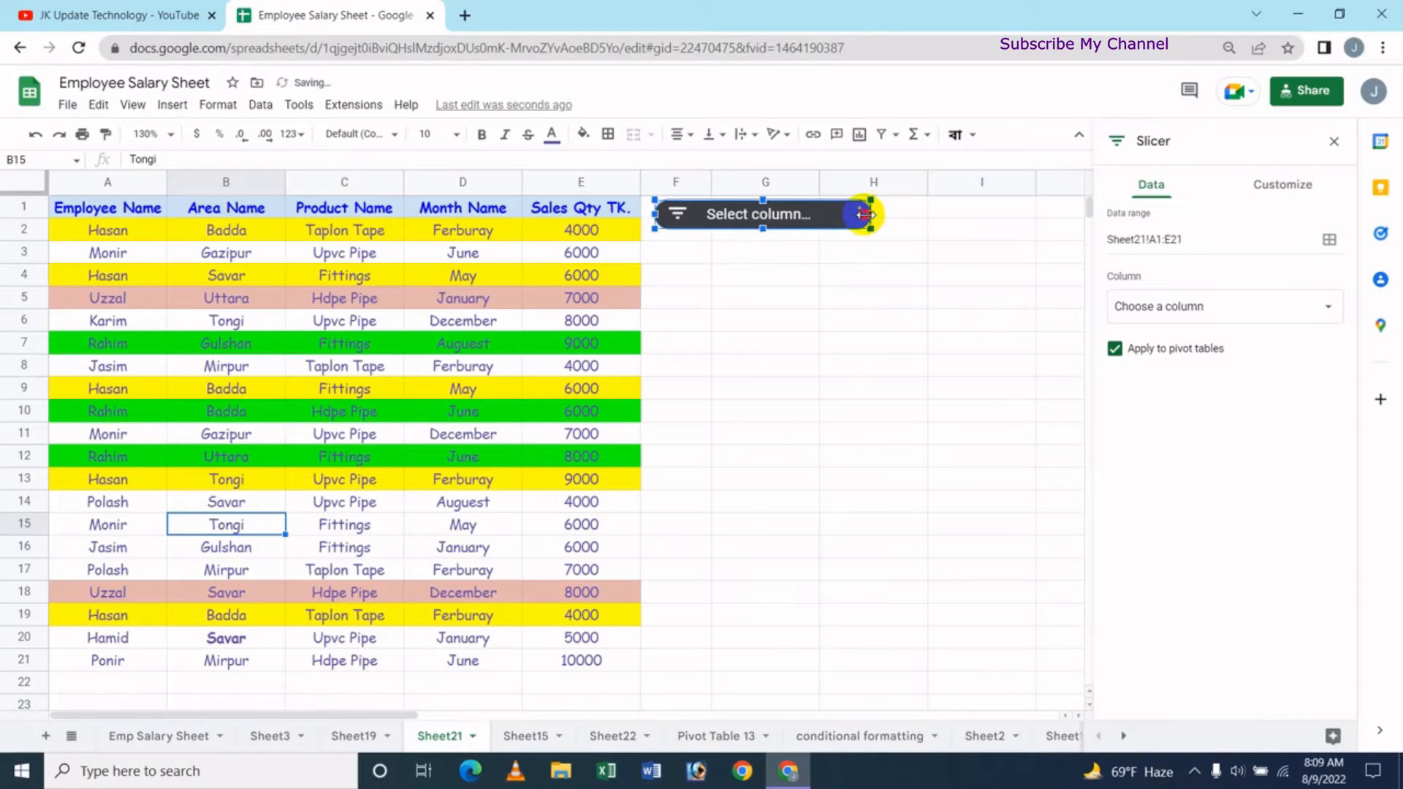
{"action": "left_click_drag", "start_coordinate": [852, 214], "coordinate": [848, 214]}
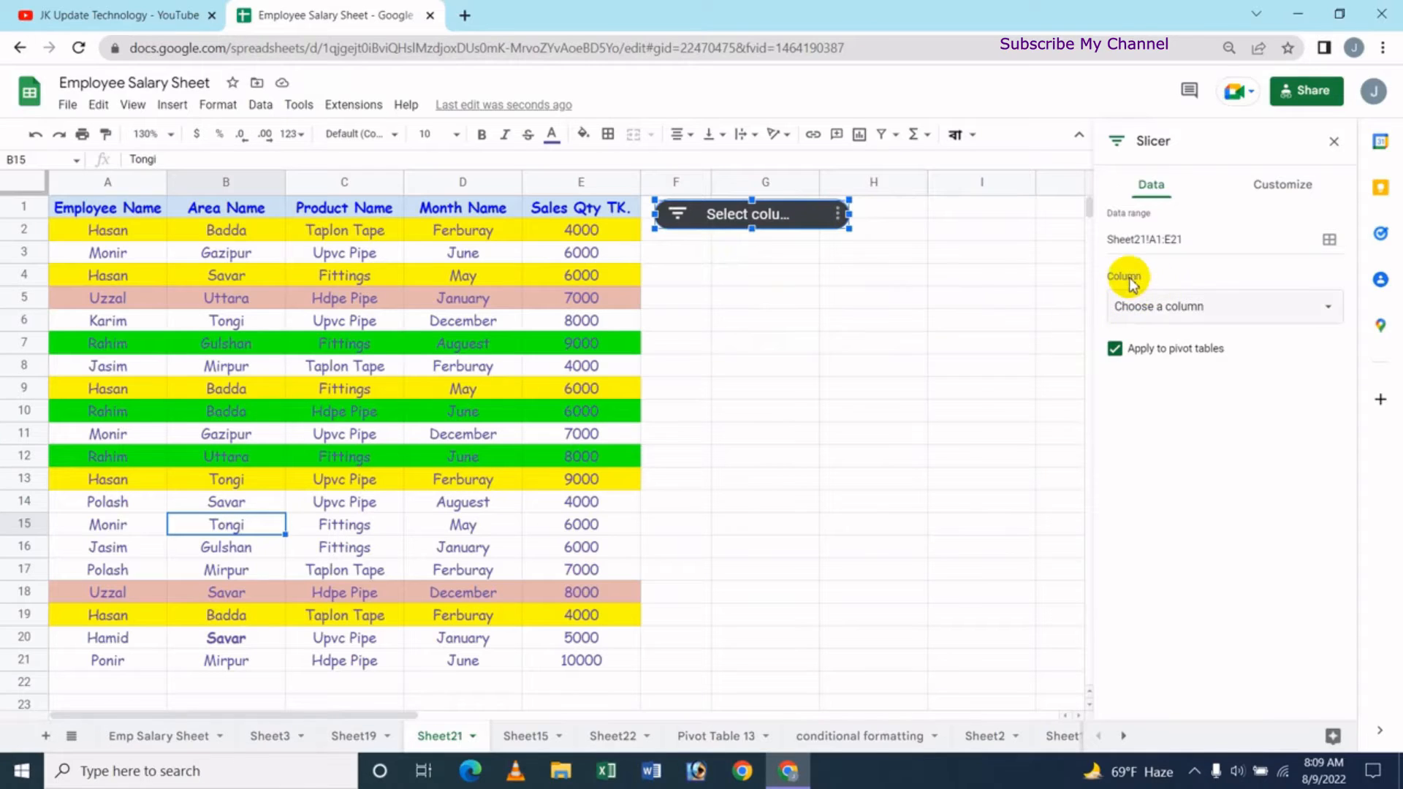
Confirm Sheet21!A1:E21 as the slicer's data range and set its filter column to Employee Name.
{"action": "left_click", "coordinate": [1230, 311]}
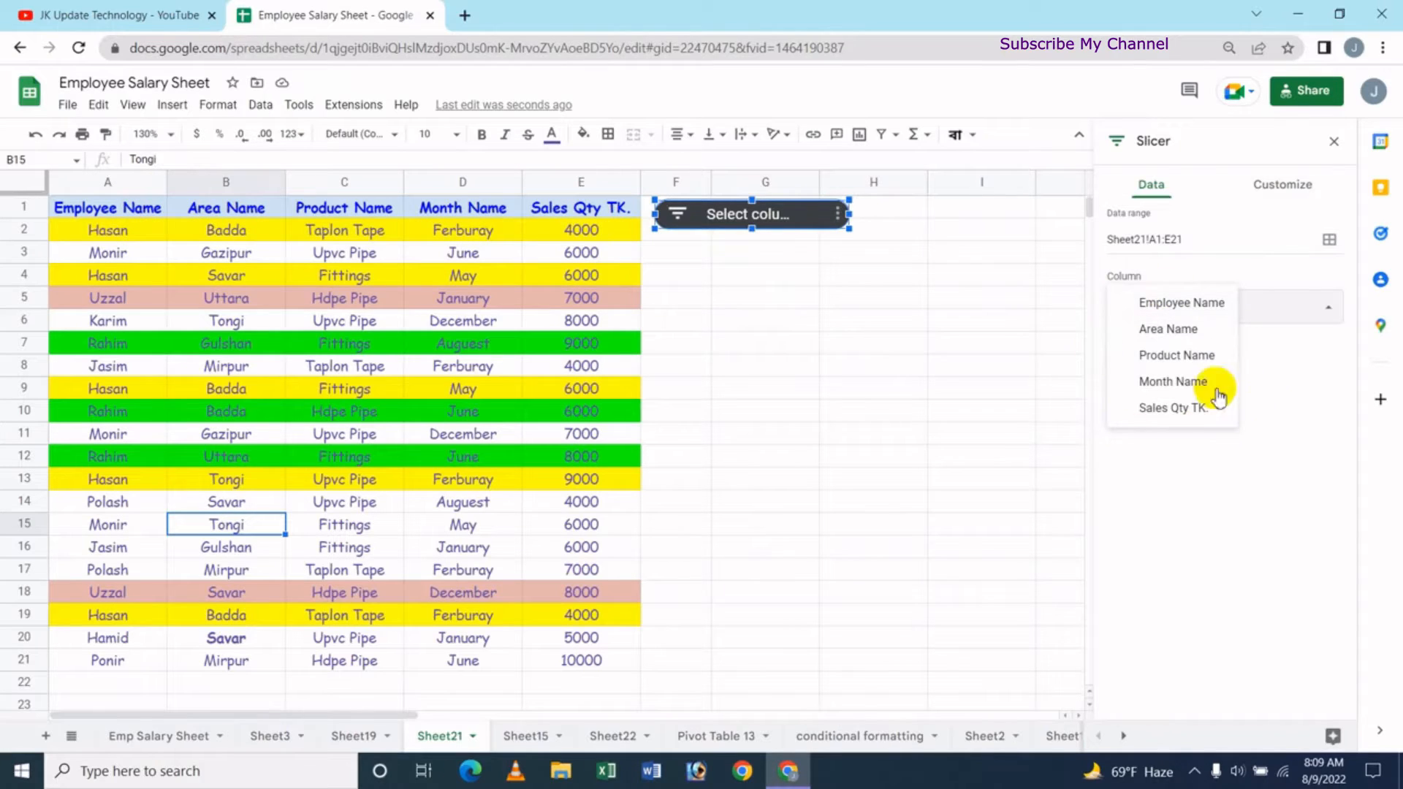
{"action": "left_click", "coordinate": [1176, 487]}
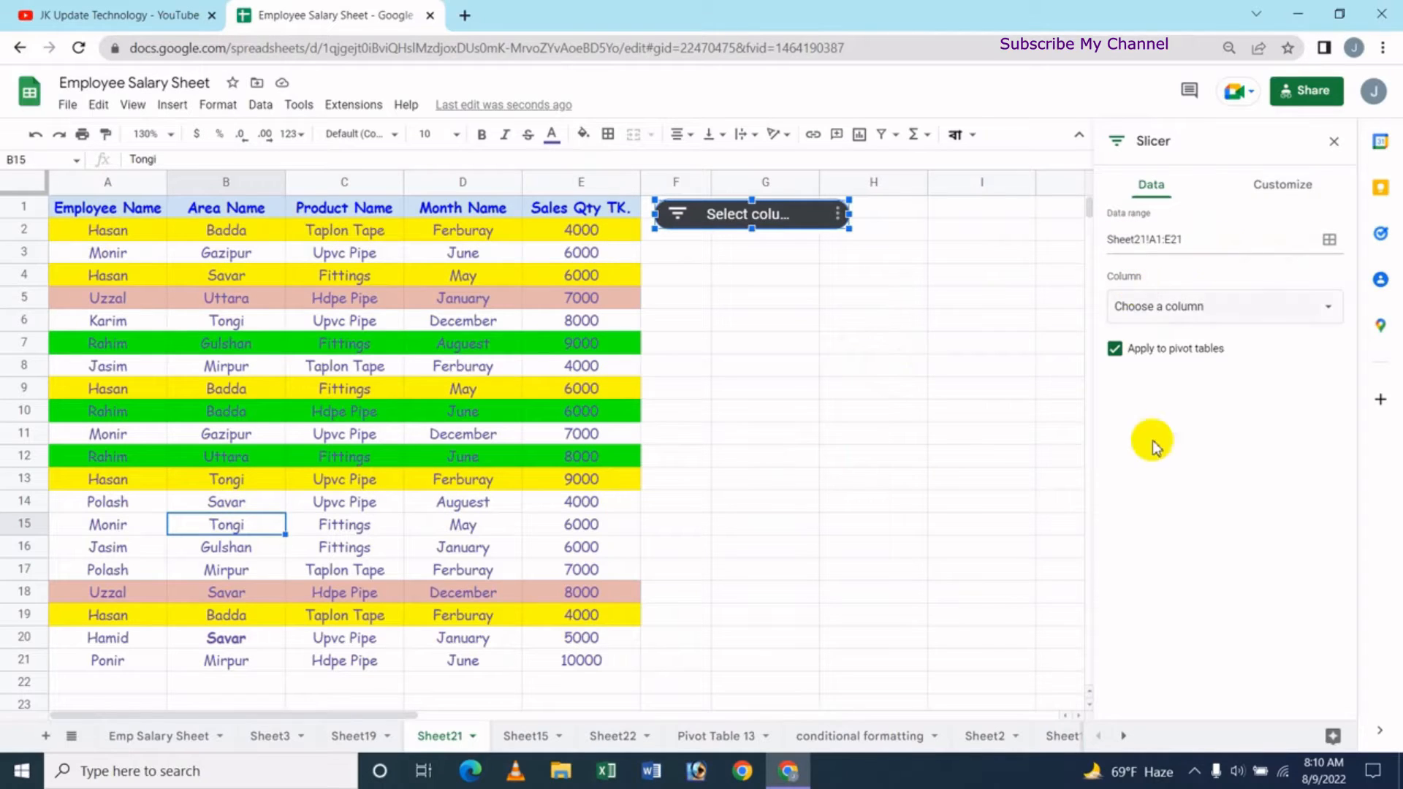
{"action": "left_click", "coordinate": [1329, 243]}
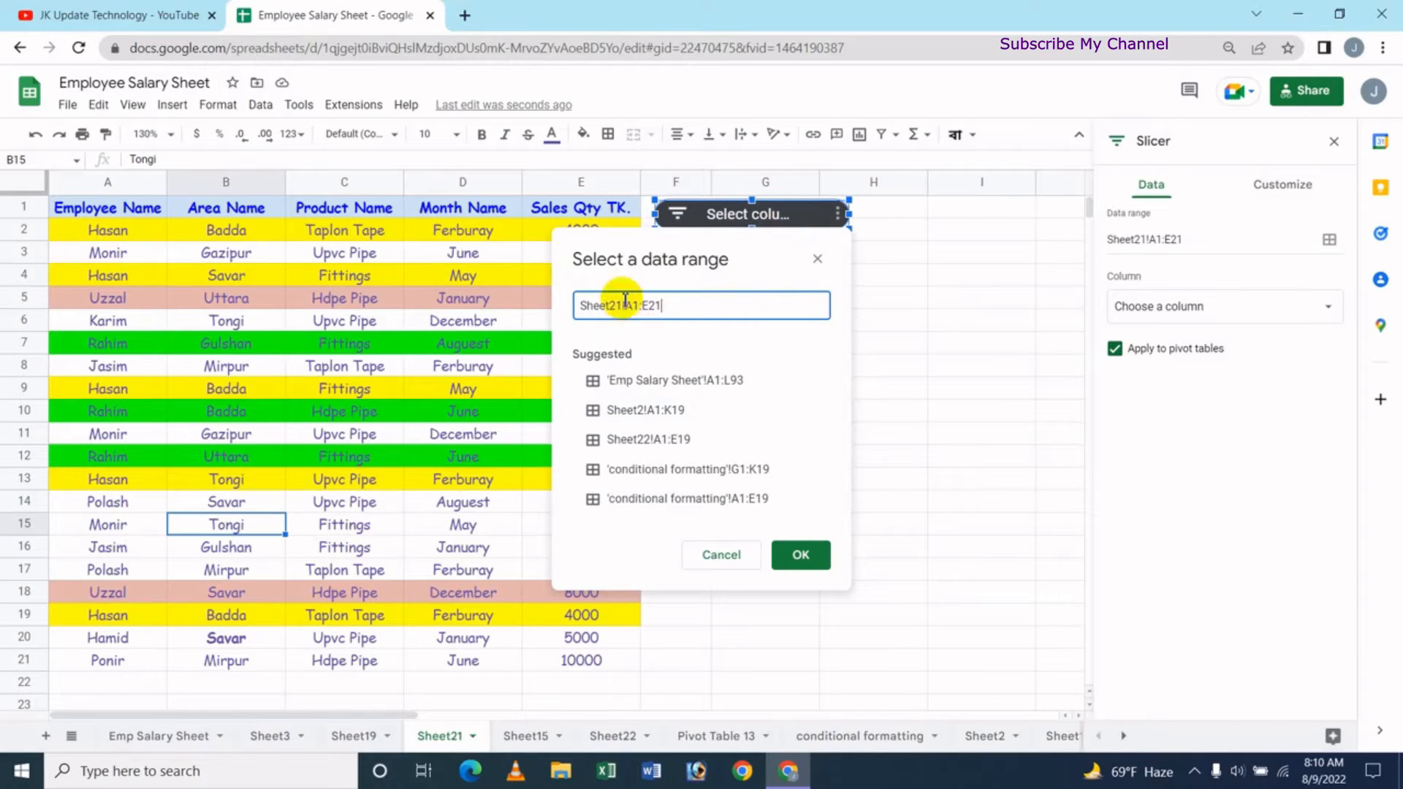
{"action": "left_click", "coordinate": [804, 557]}
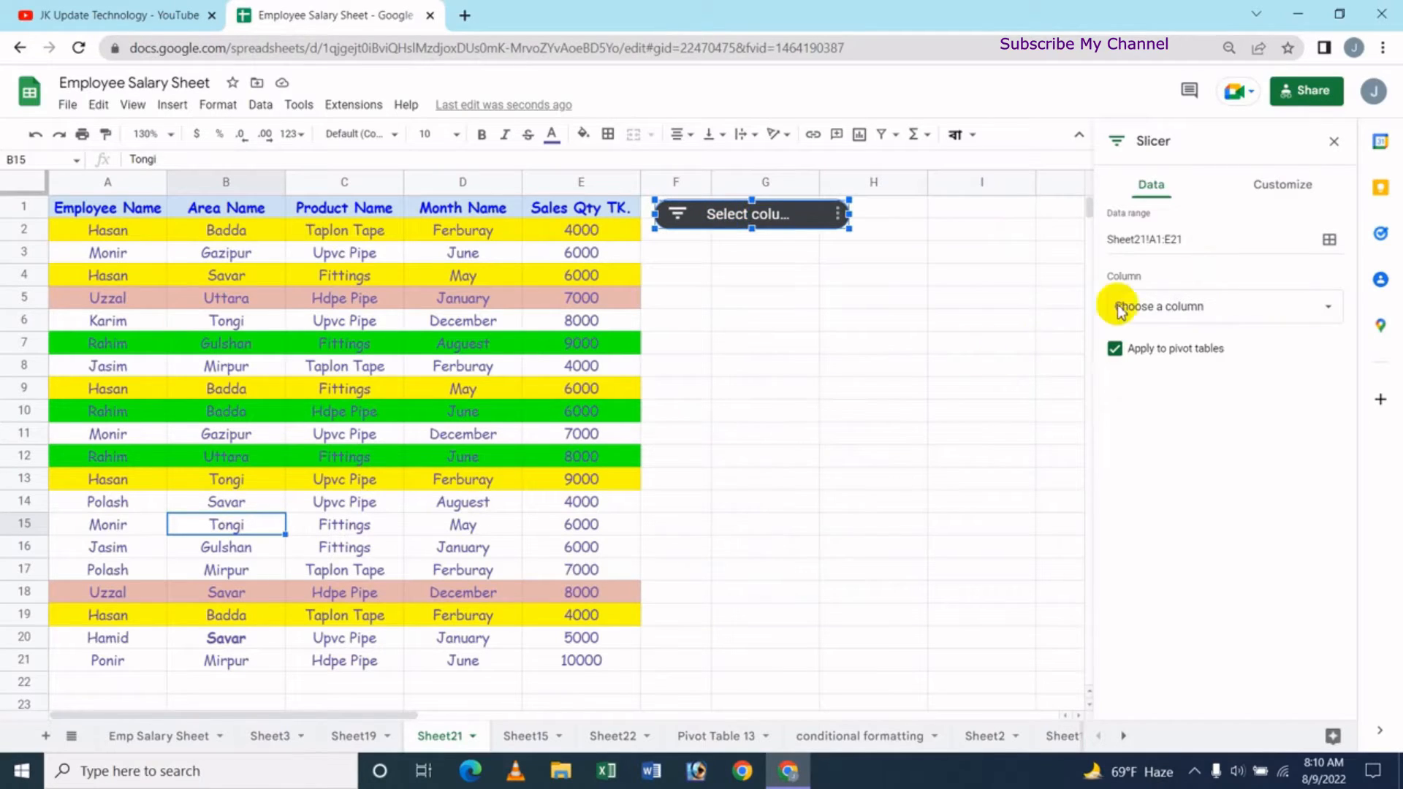
{"action": "left_click", "coordinate": [1255, 314]}
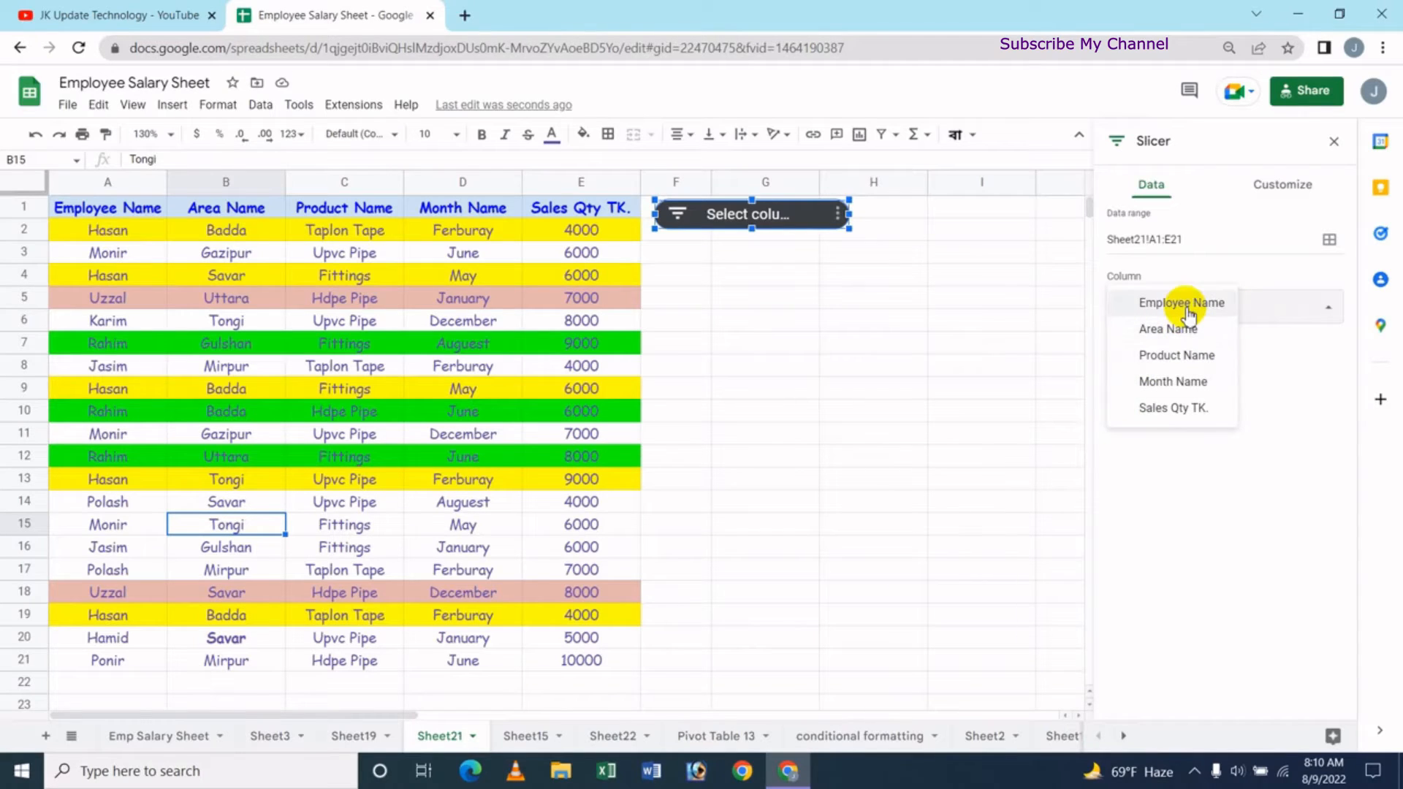
{"action": "left_click", "coordinate": [1182, 303]}
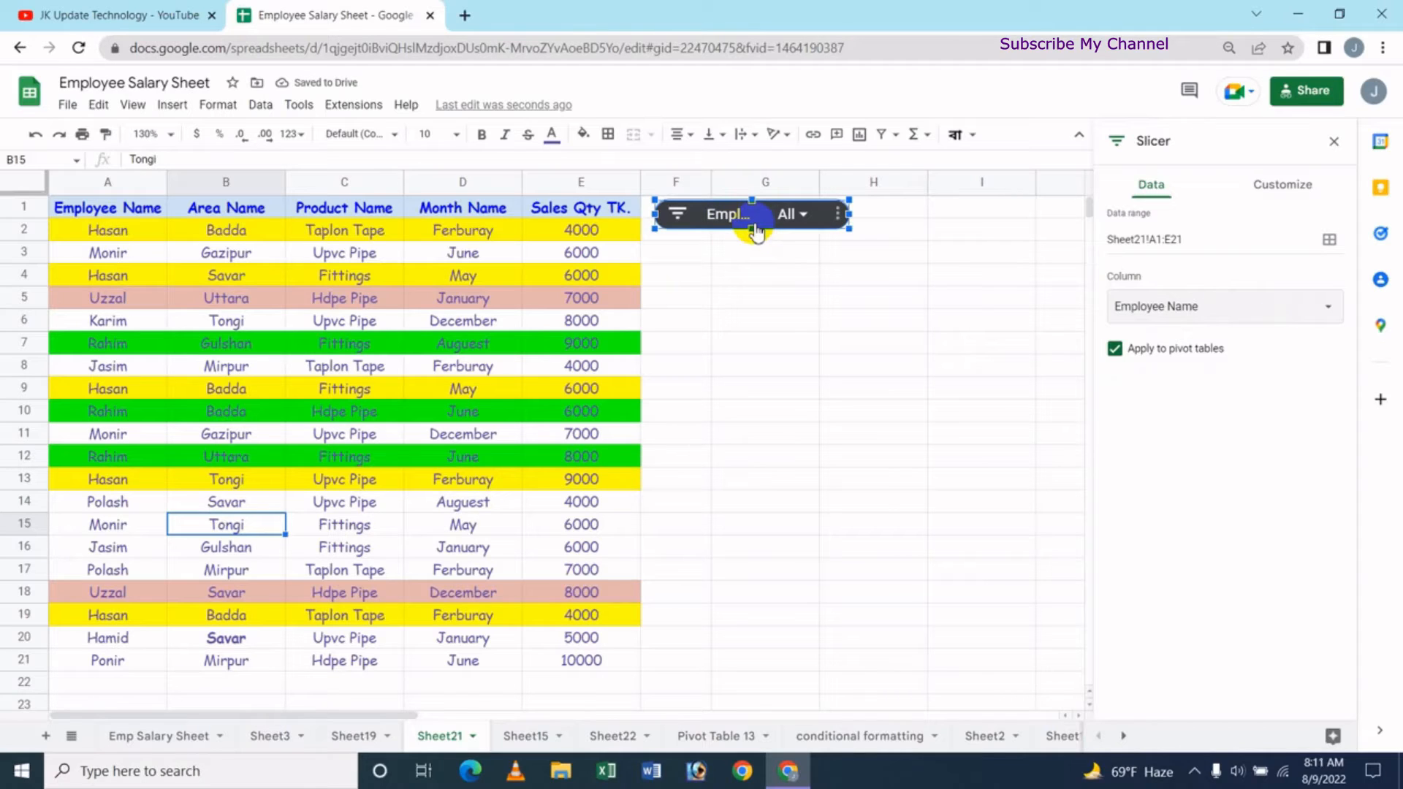
View the slicer's value list, look over the filter tutorials on the JK Update Technology YouTube channel, and return to the spreadsheet.
{"action": "left_click", "coordinate": [802, 215]}
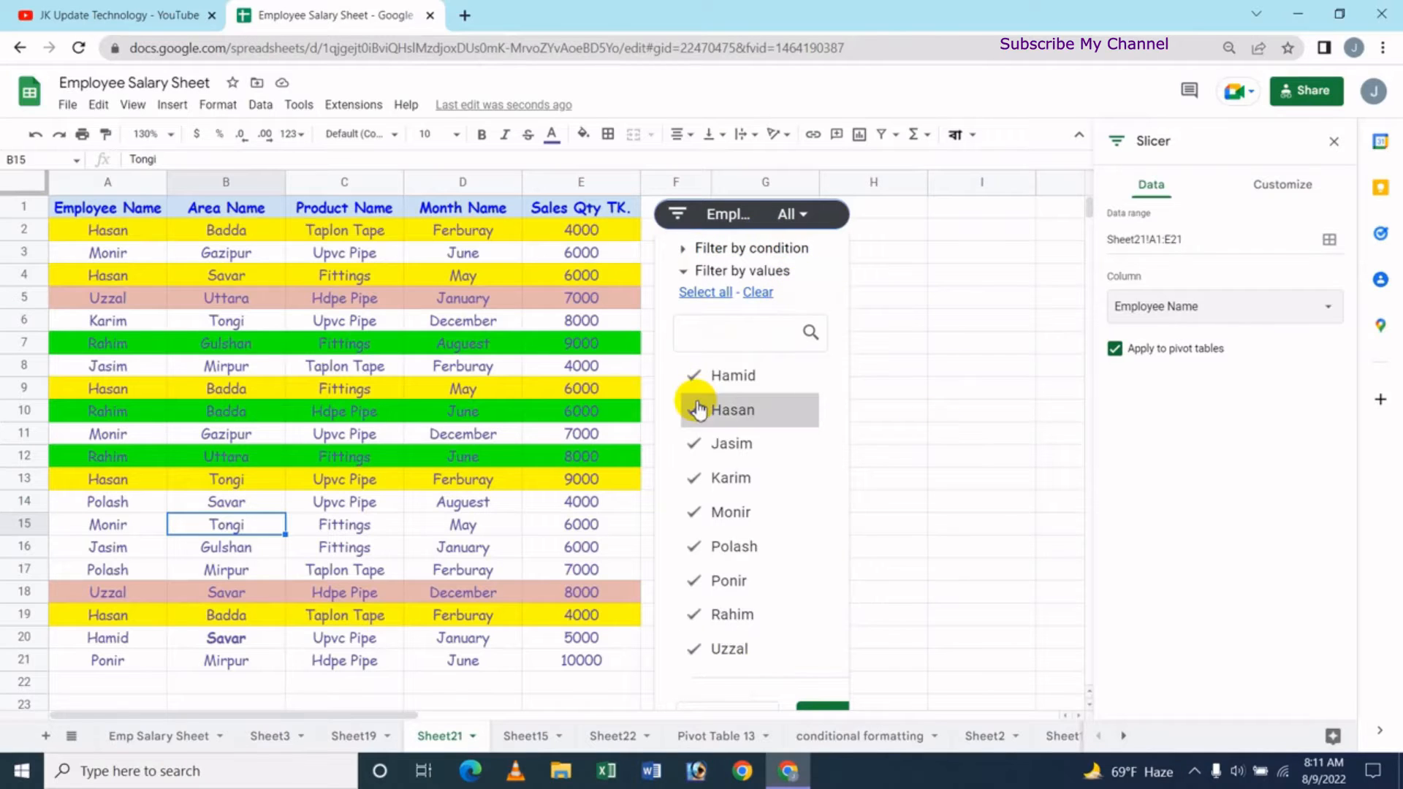
{"action": "left_click", "coordinate": [137, 15]}
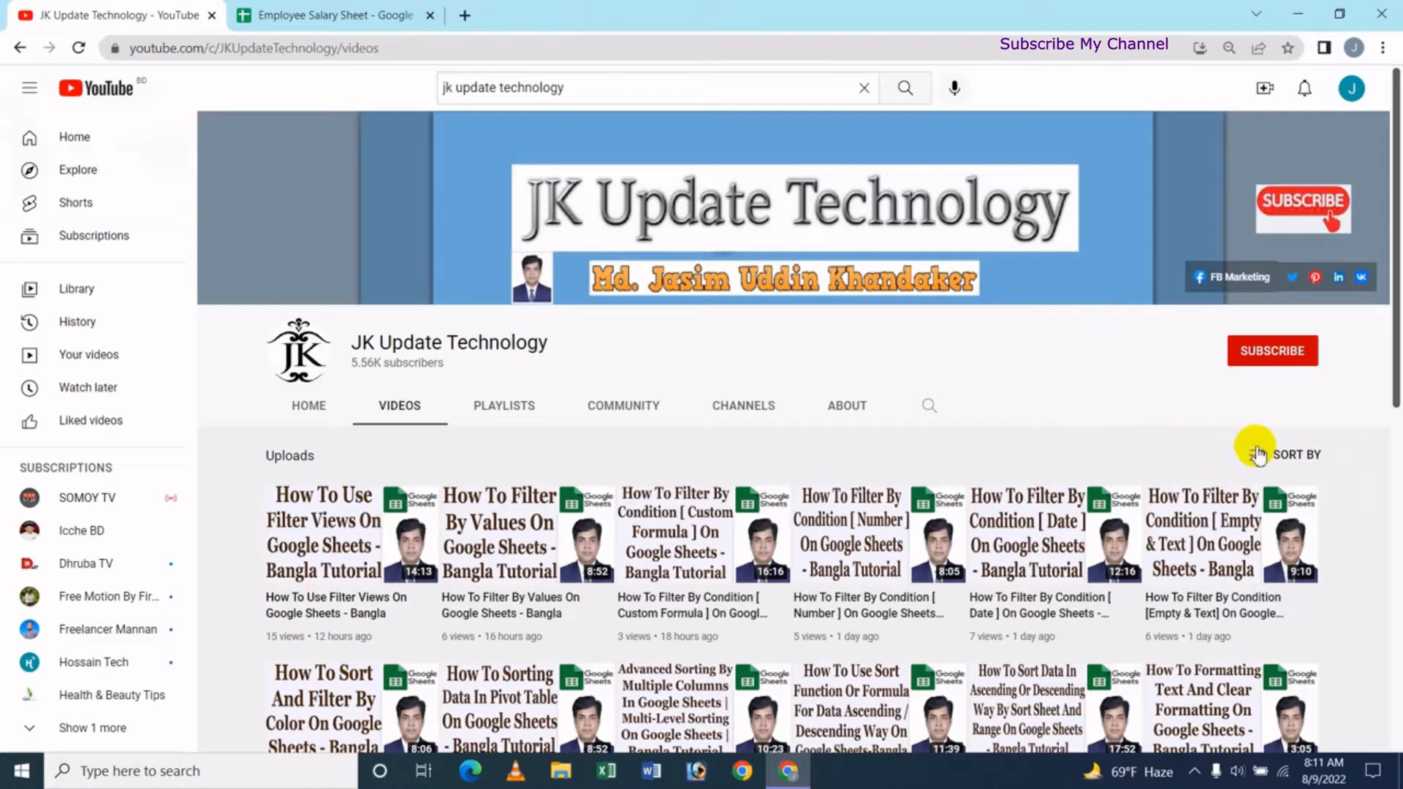
{"action": "mouse_move", "coordinate": [1256, 566]}
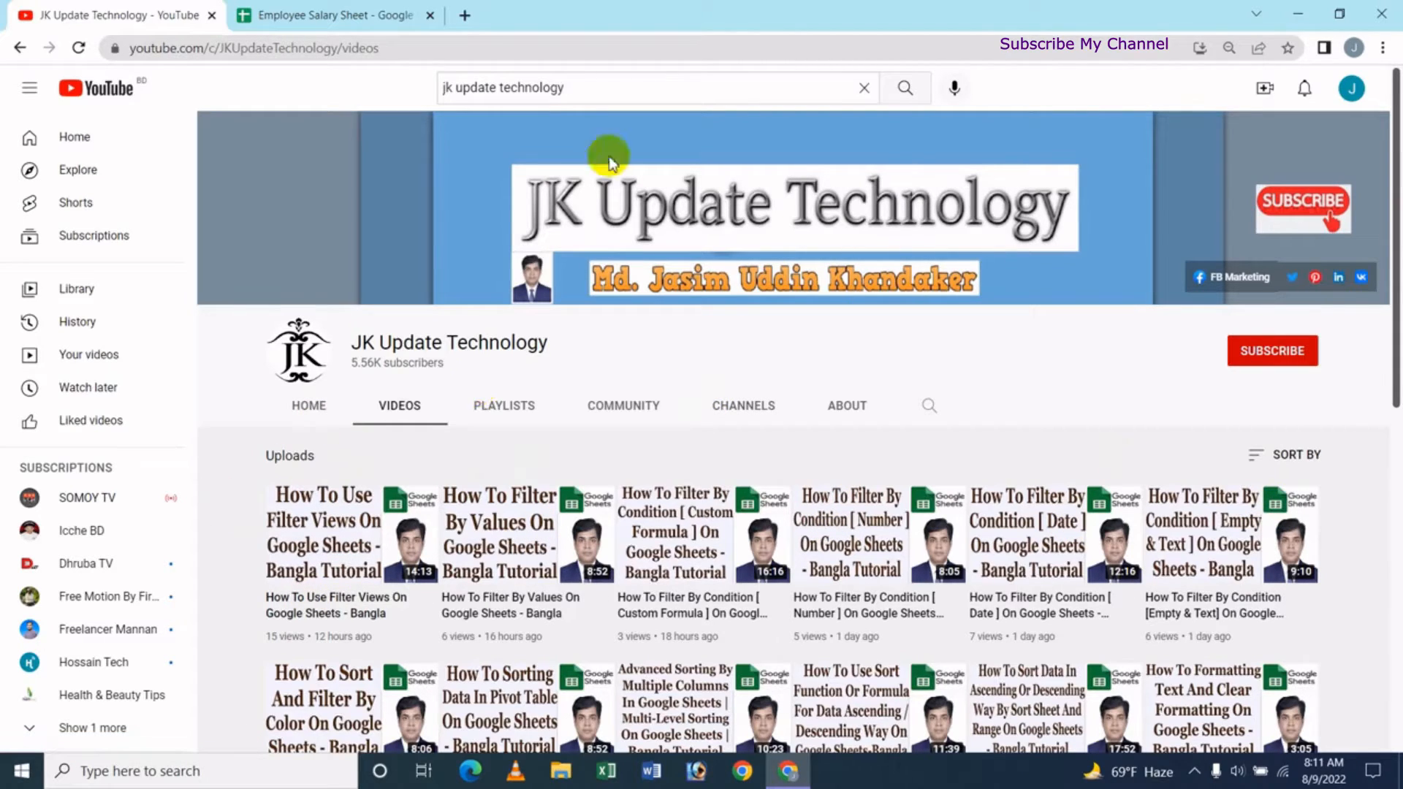
{"action": "left_click", "coordinate": [313, 16]}
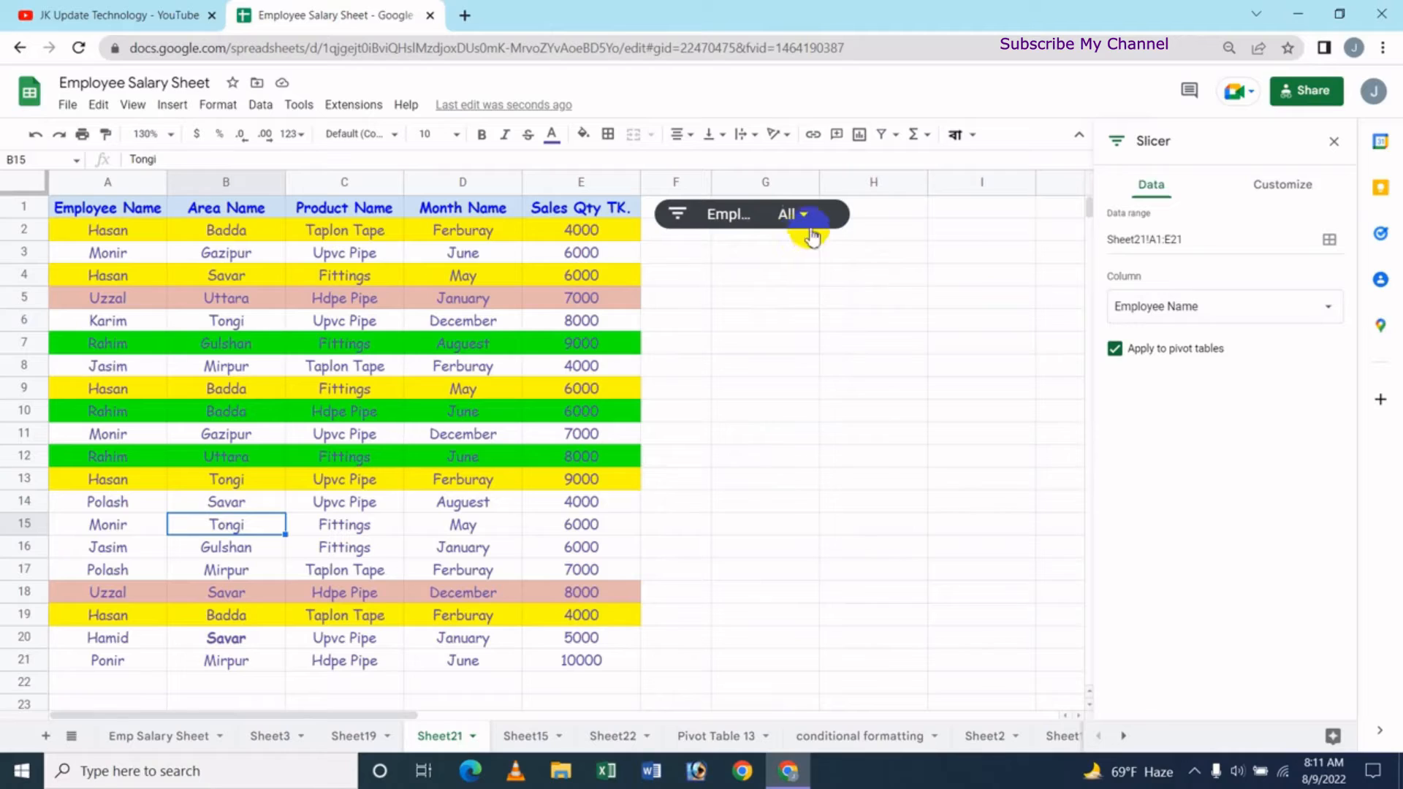
Filter the slicer by values, excluding the first, third, fifth and sixth employees in the list.
{"action": "left_click", "coordinate": [793, 214]}
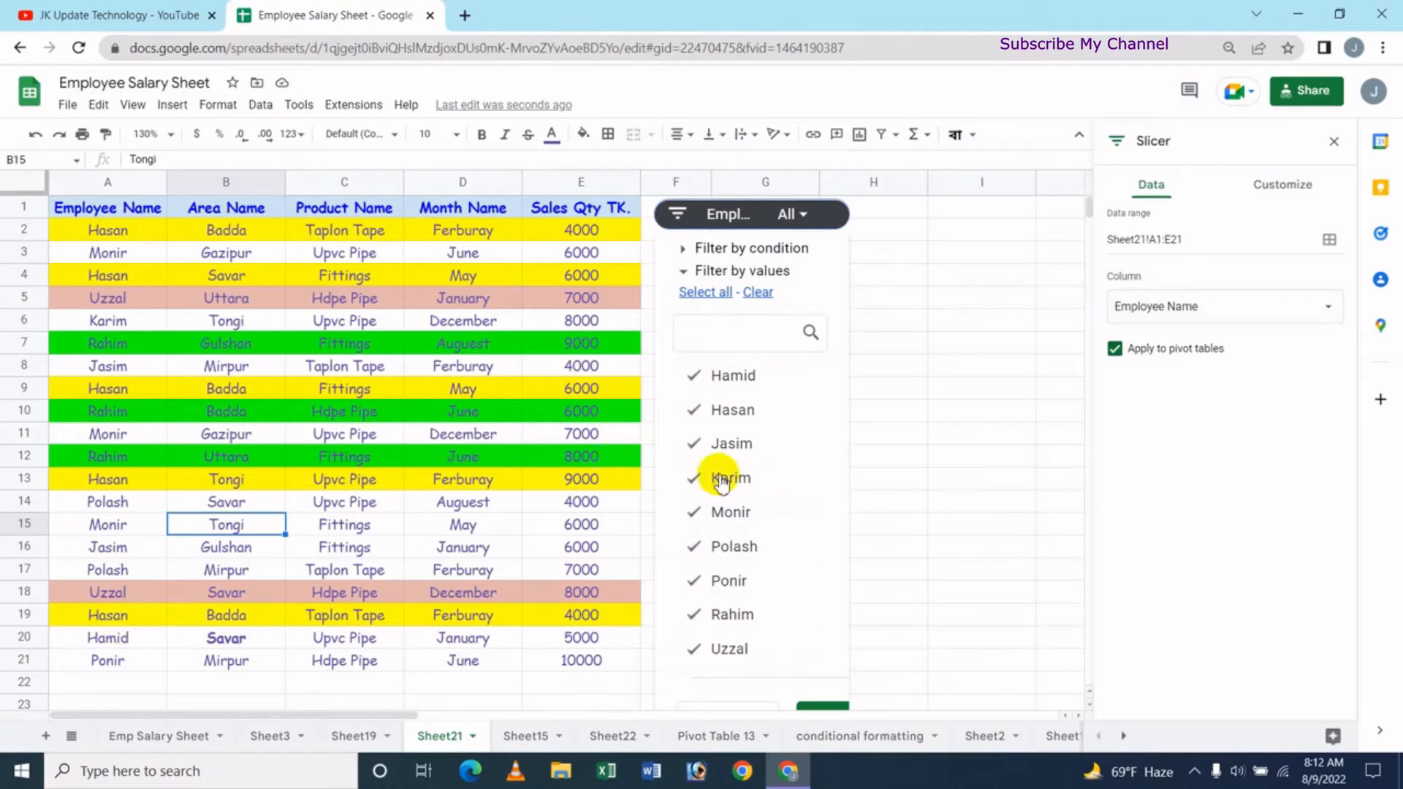
{"action": "left_click", "coordinate": [698, 387]}
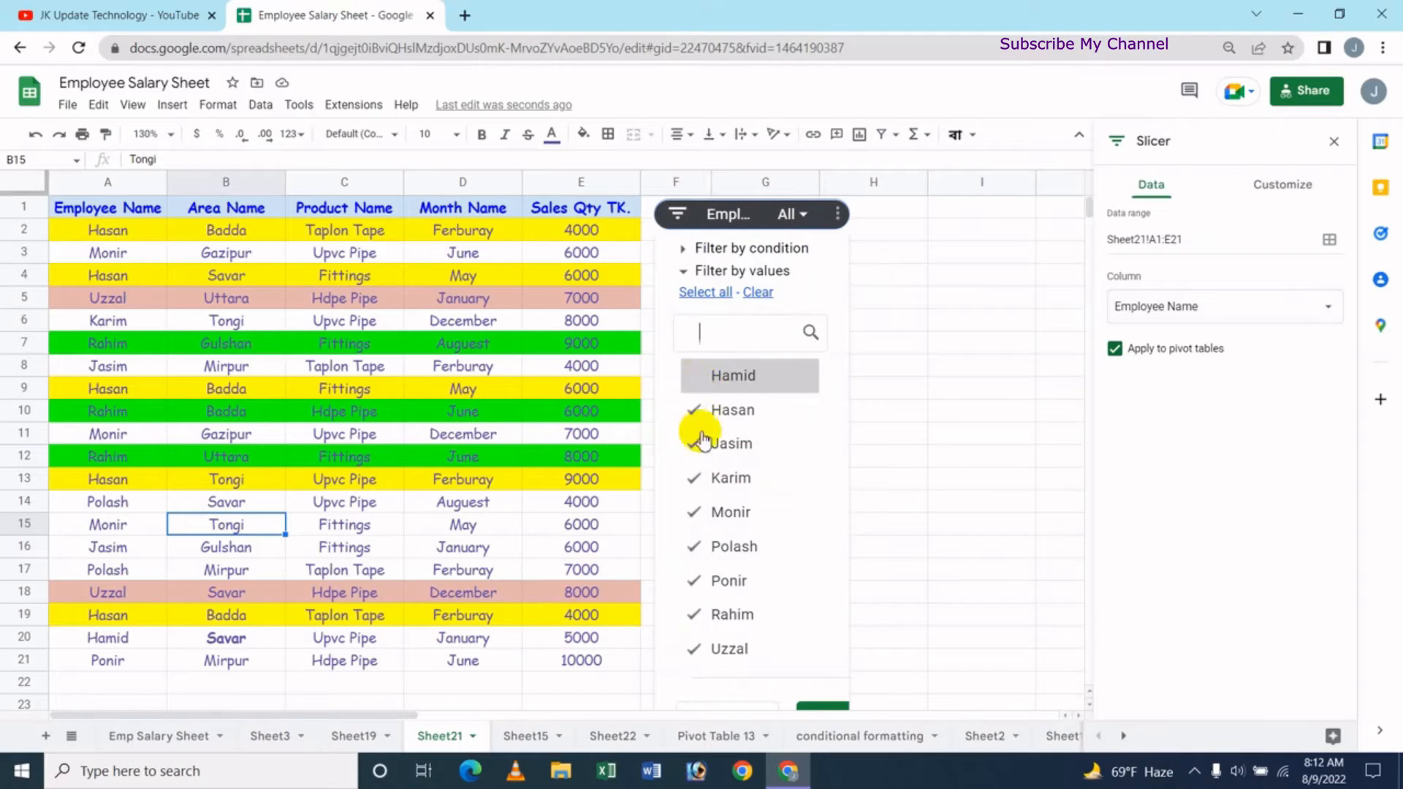
{"action": "left_click", "coordinate": [698, 444]}
{"action": "left_click", "coordinate": [698, 511]}
{"action": "left_click", "coordinate": [698, 559]}
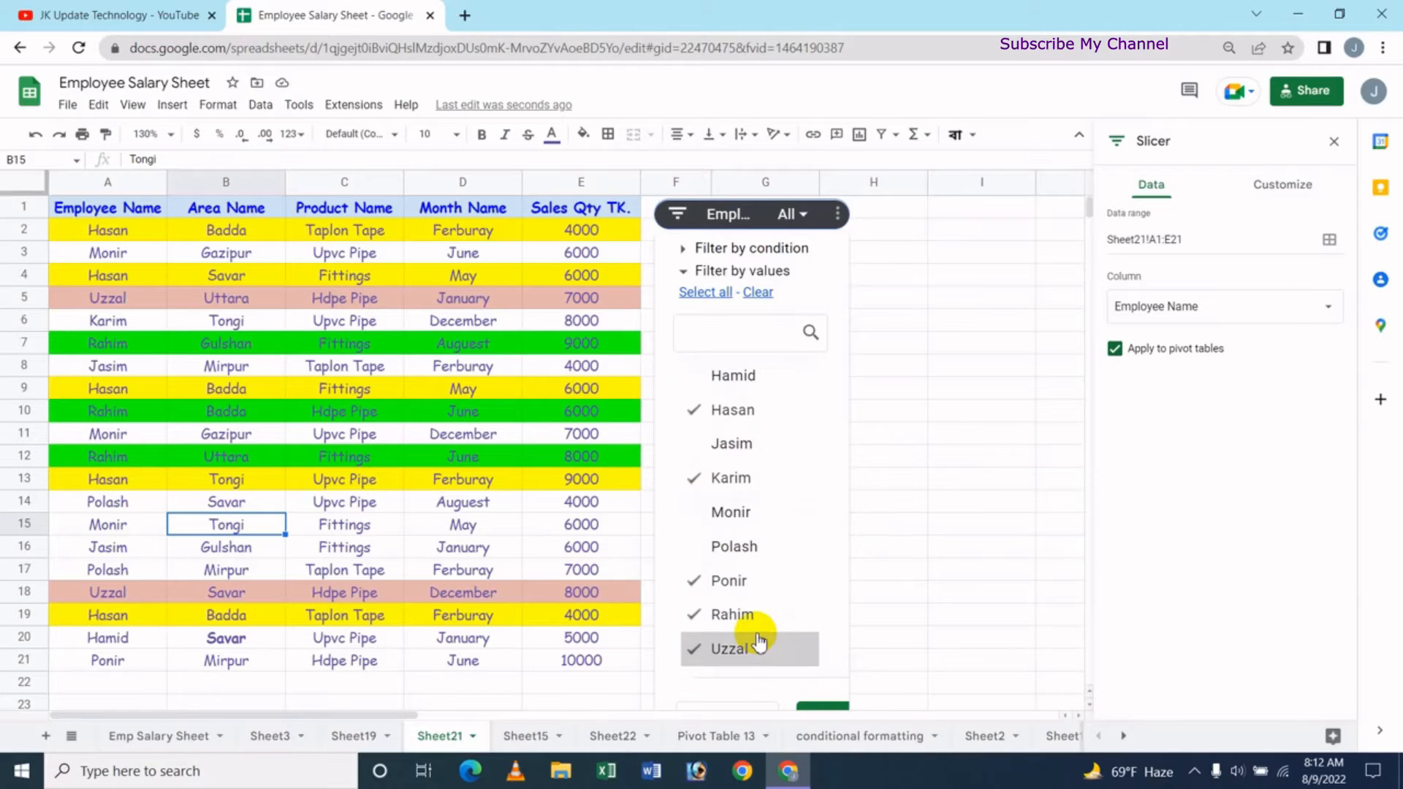
{"action": "scroll", "coordinate": [954, 545], "scroll_direction": "down", "scroll_amount": 2}
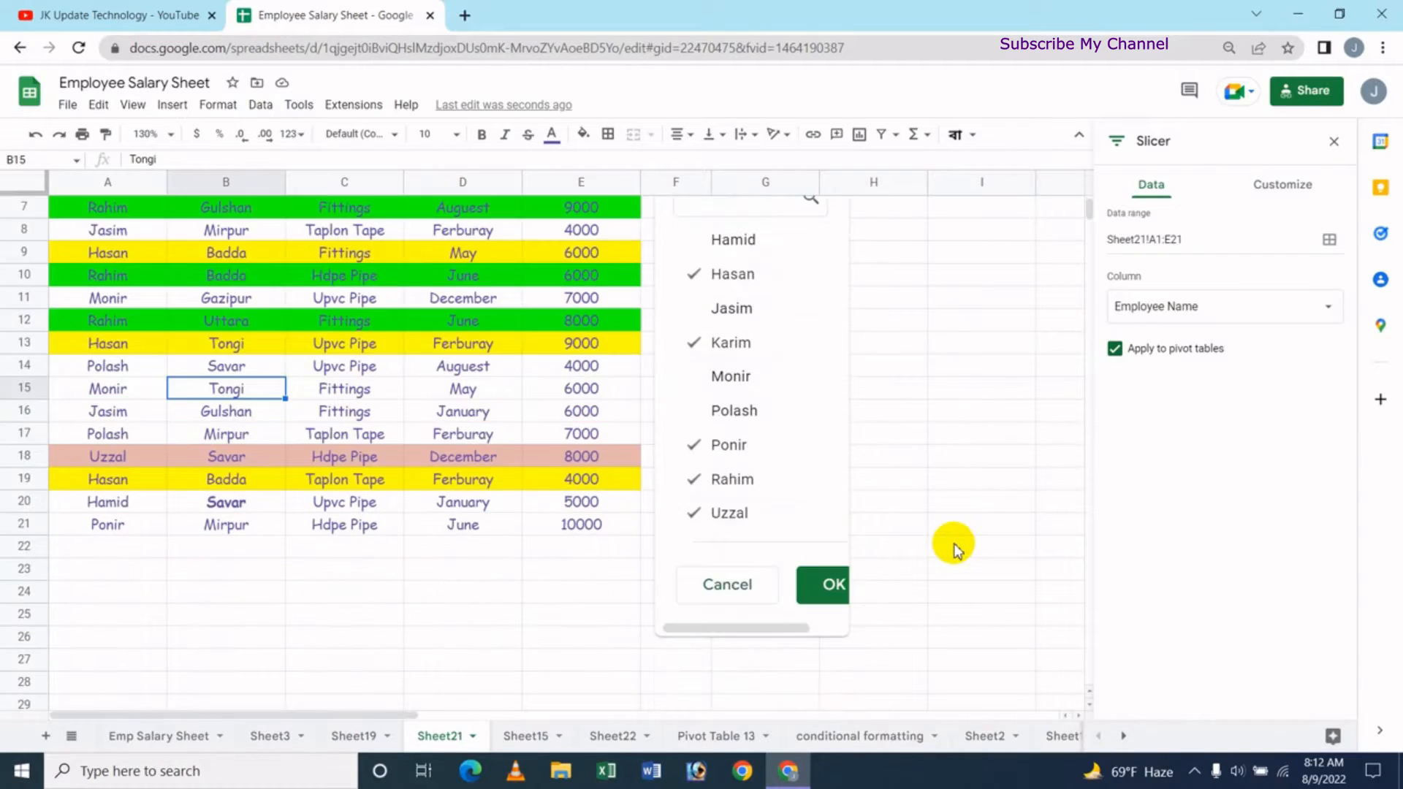
{"action": "left_click", "coordinate": [833, 586]}
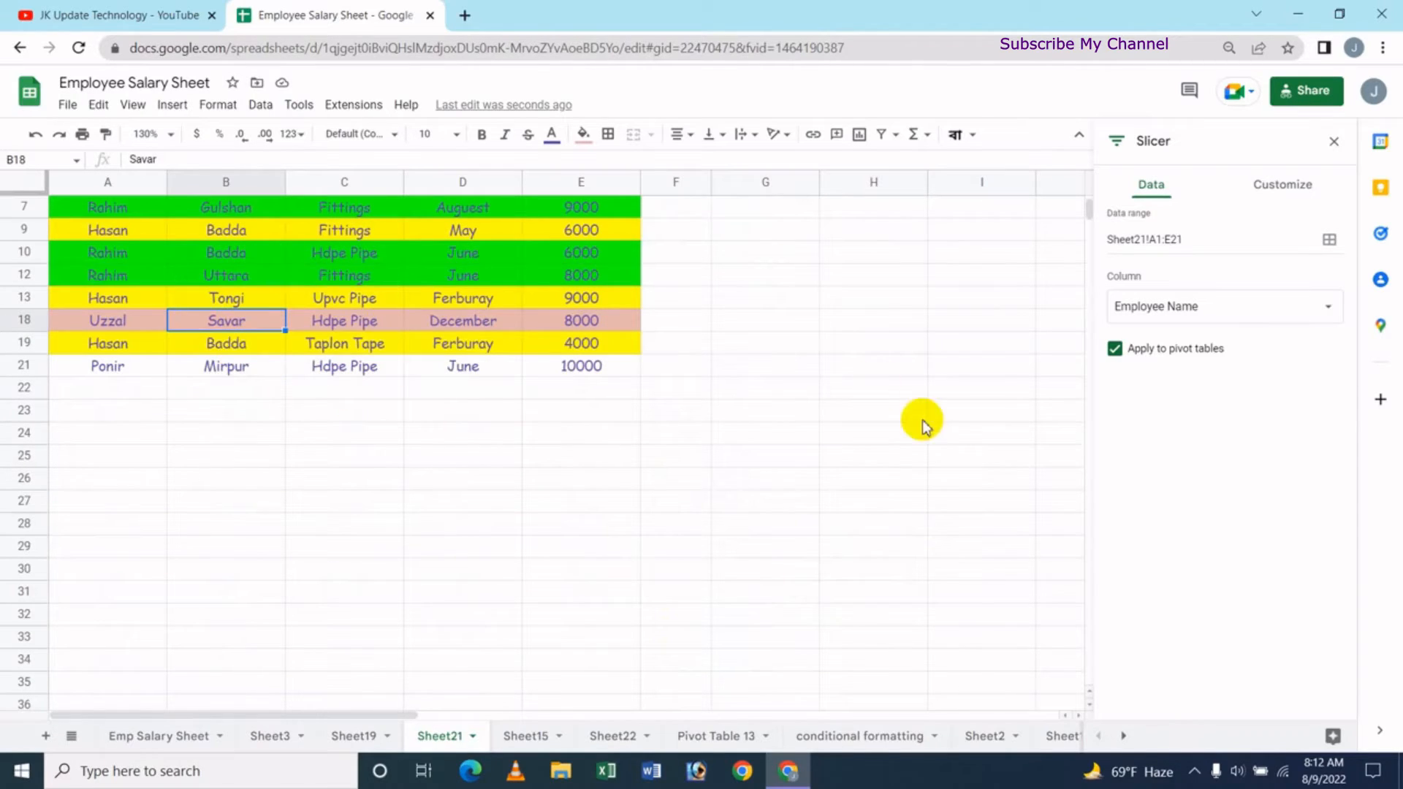
{"action": "scroll", "coordinate": [909, 420], "scroll_direction": "up", "scroll_amount": 2}
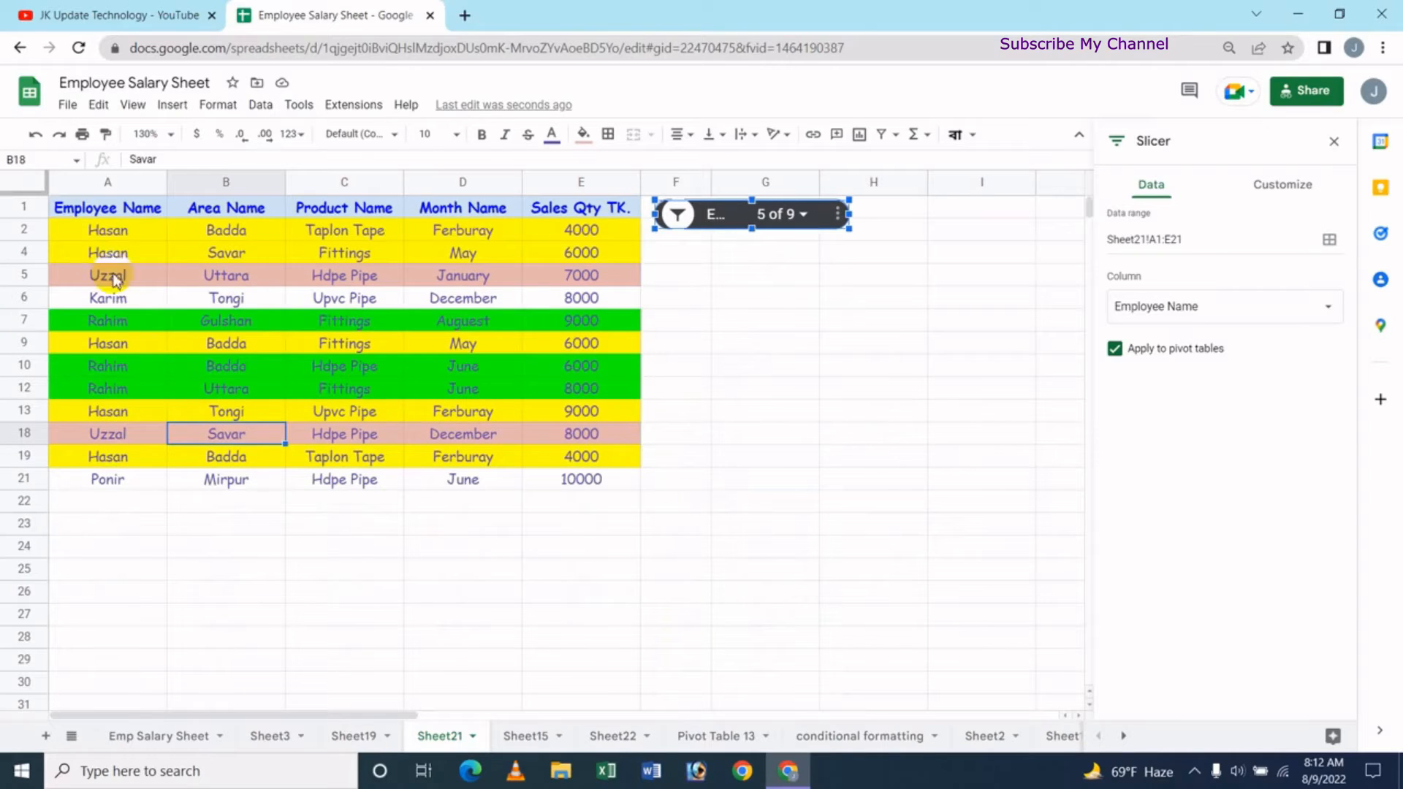
Clear the slicer's selected values and filter to only the two employees found by searching for "k" and "j".
{"action": "left_click", "coordinate": [804, 215]}
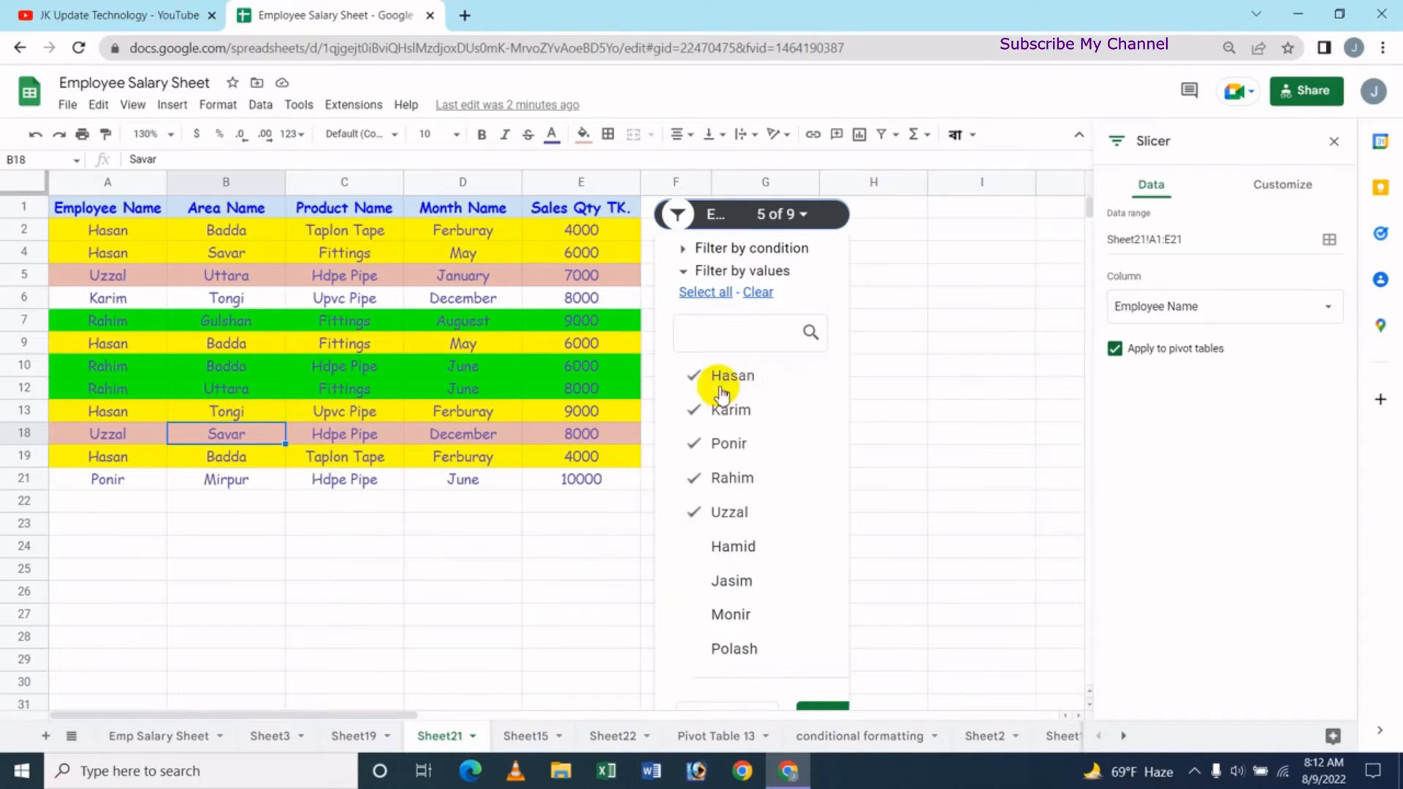
{"action": "left_click", "coordinate": [758, 293]}
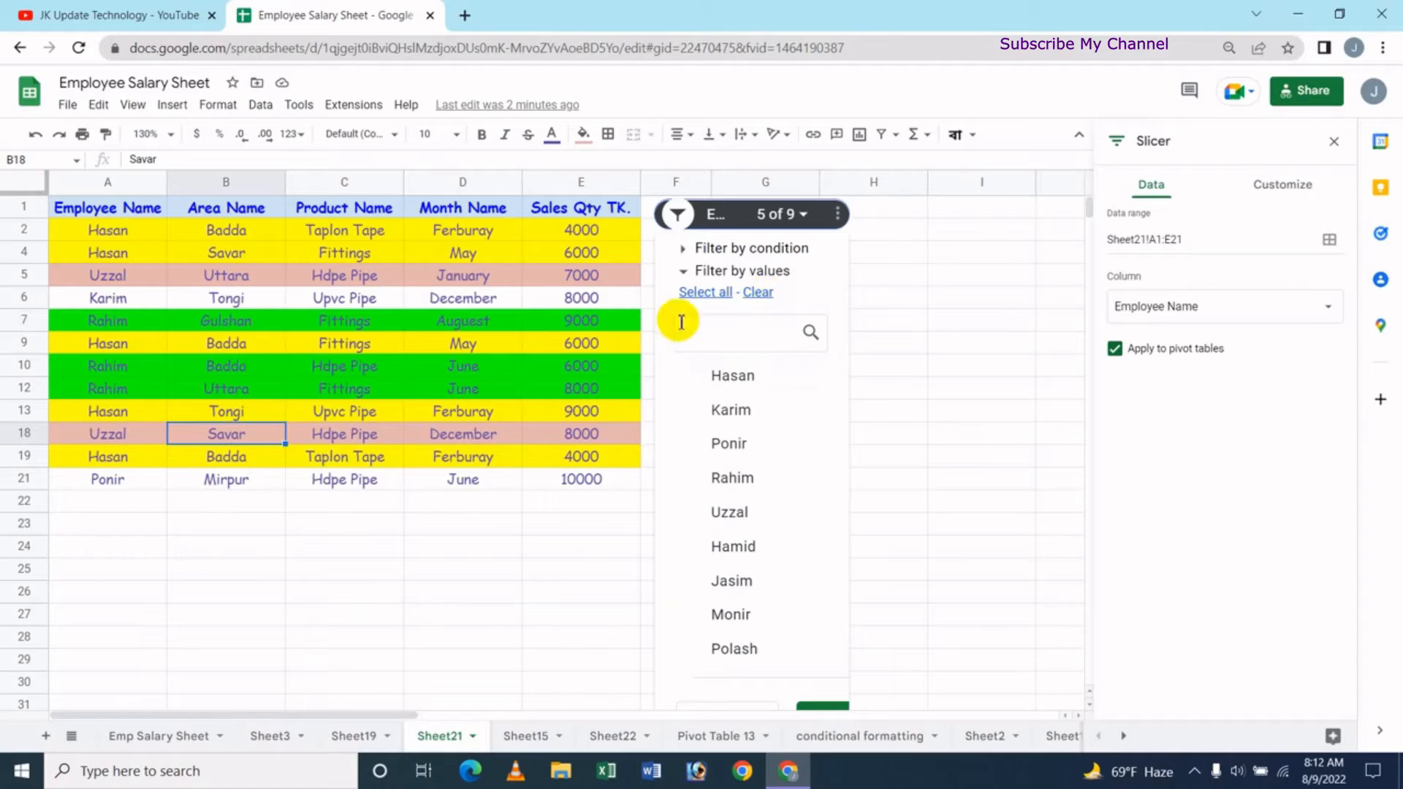
{"action": "left_click", "coordinate": [729, 333]}
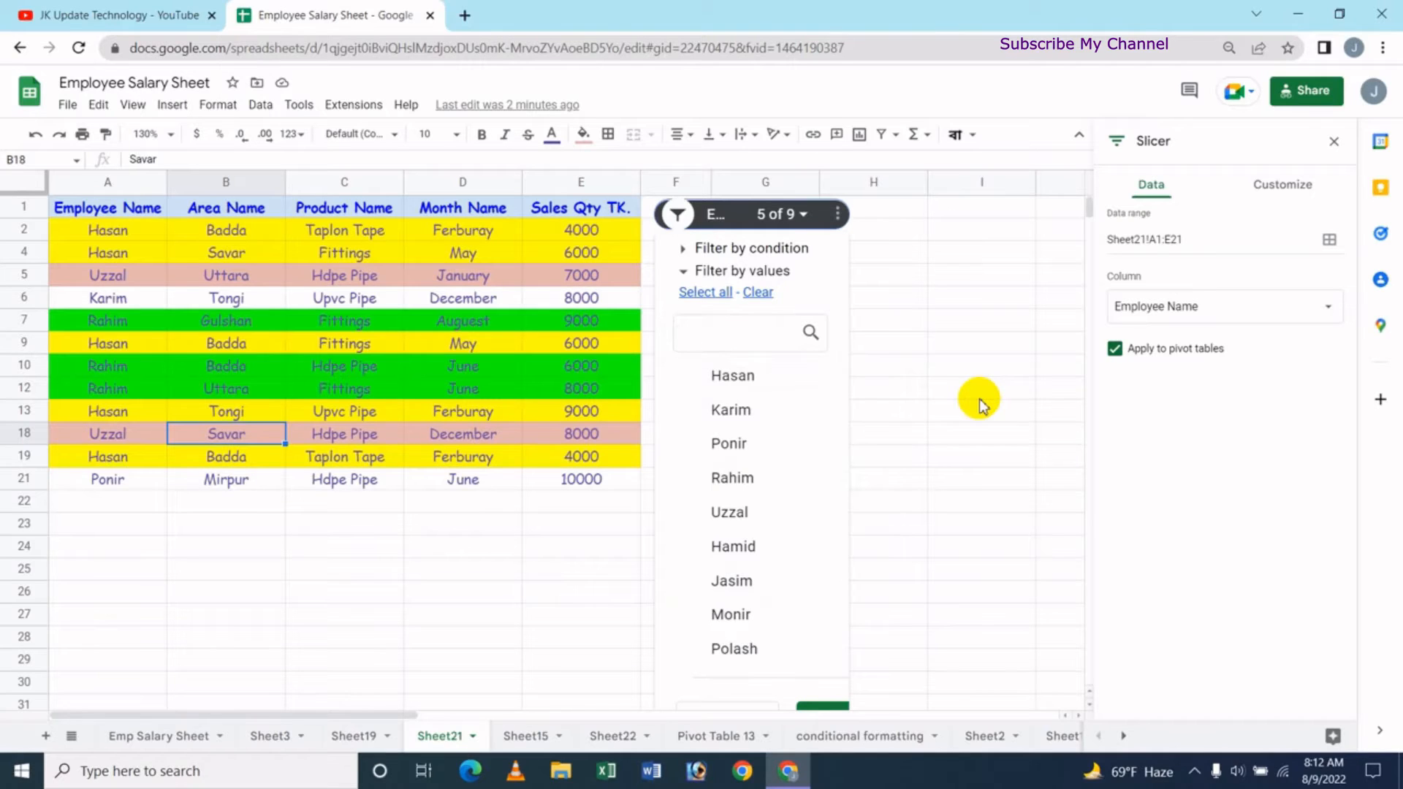
{"action": "type", "text": "K"}
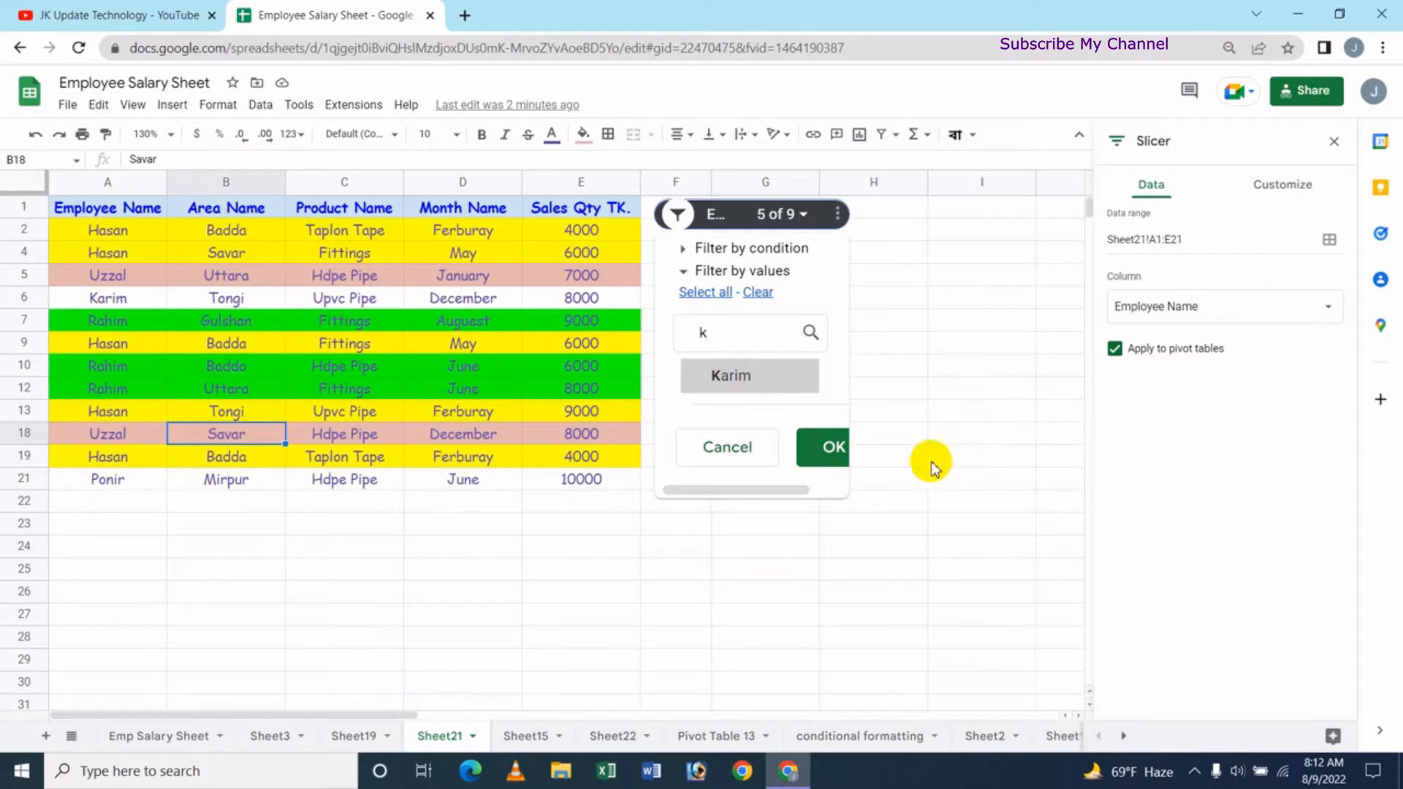
{"action": "left_click", "coordinate": [716, 375]}
{"action": "double_click", "coordinate": [745, 336]}
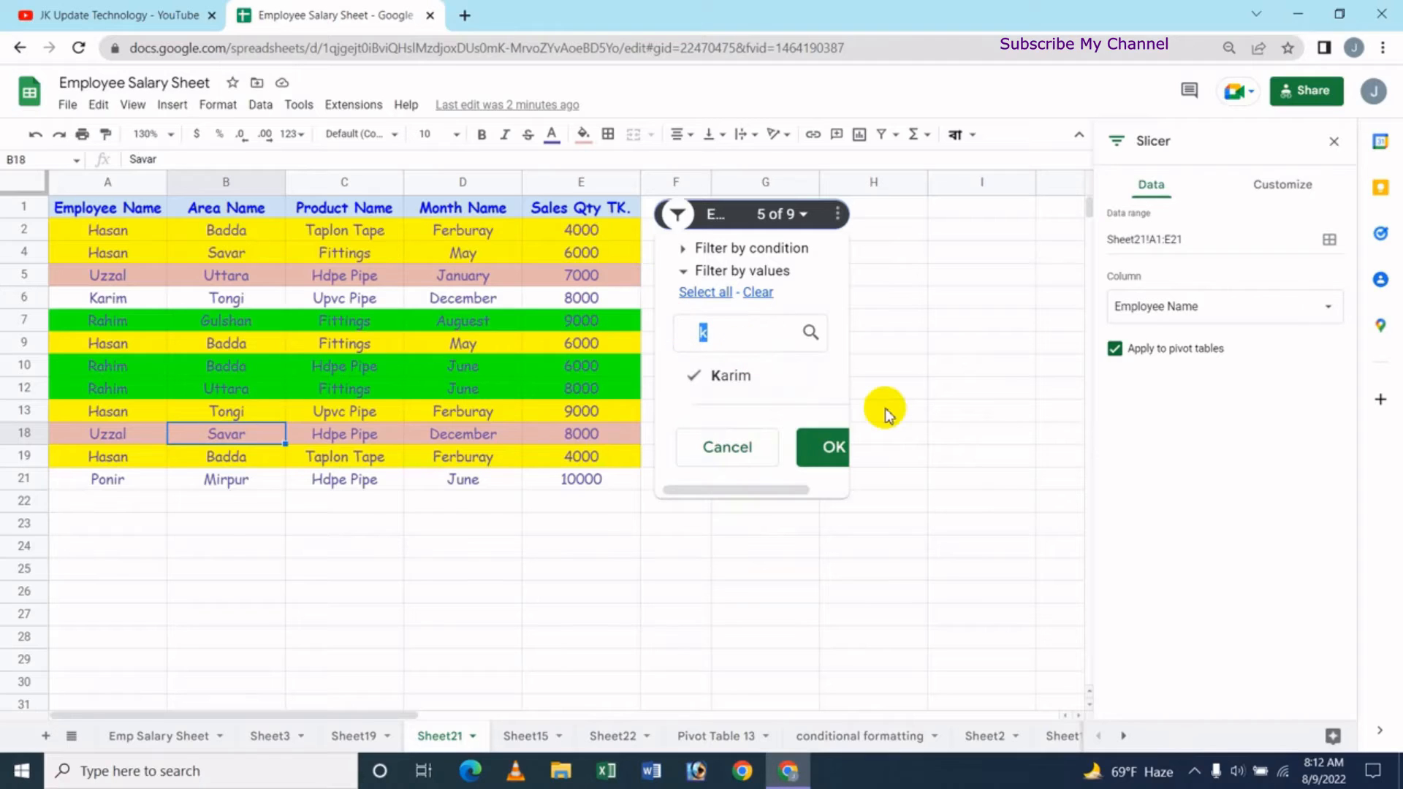
{"action": "type", "text": "j"}
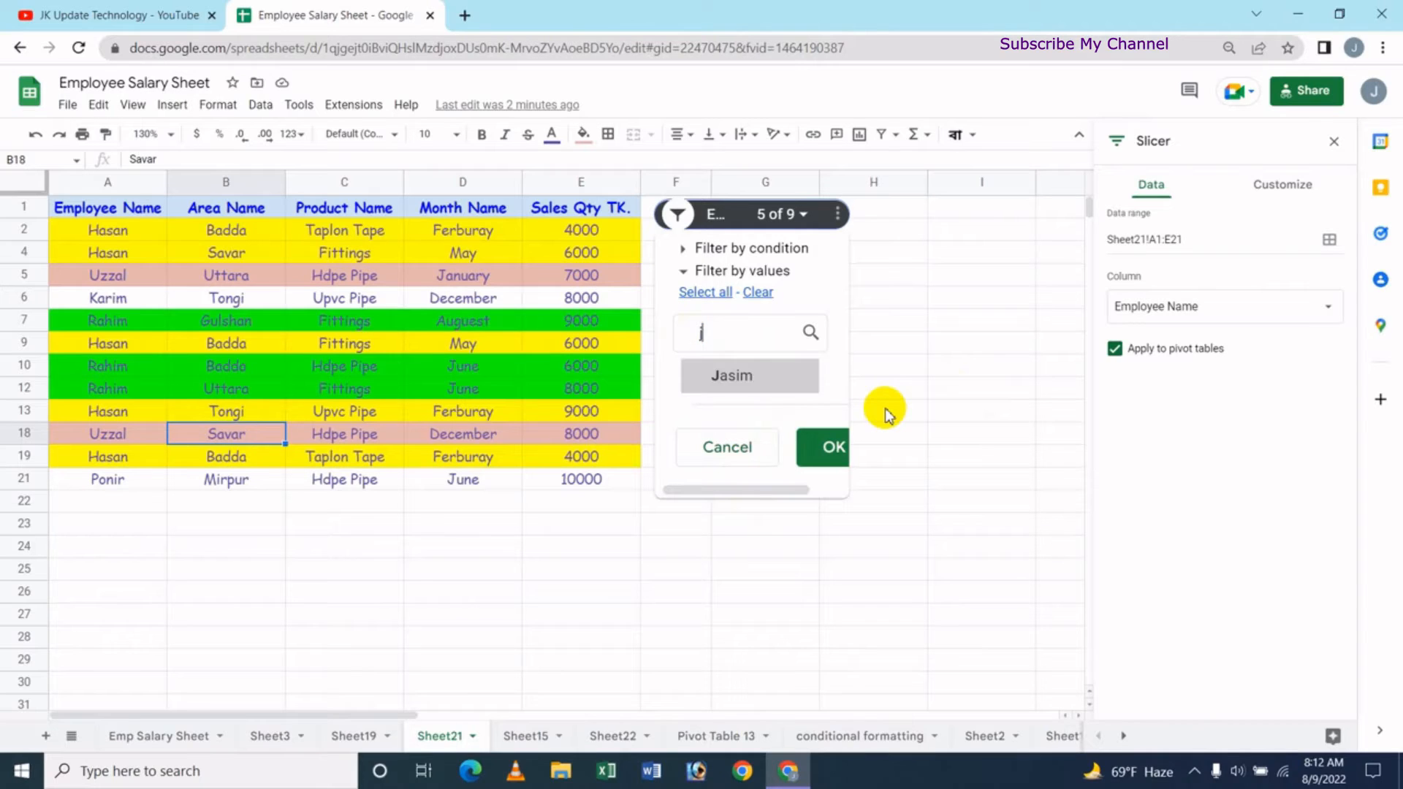
{"action": "left_click", "coordinate": [707, 380]}
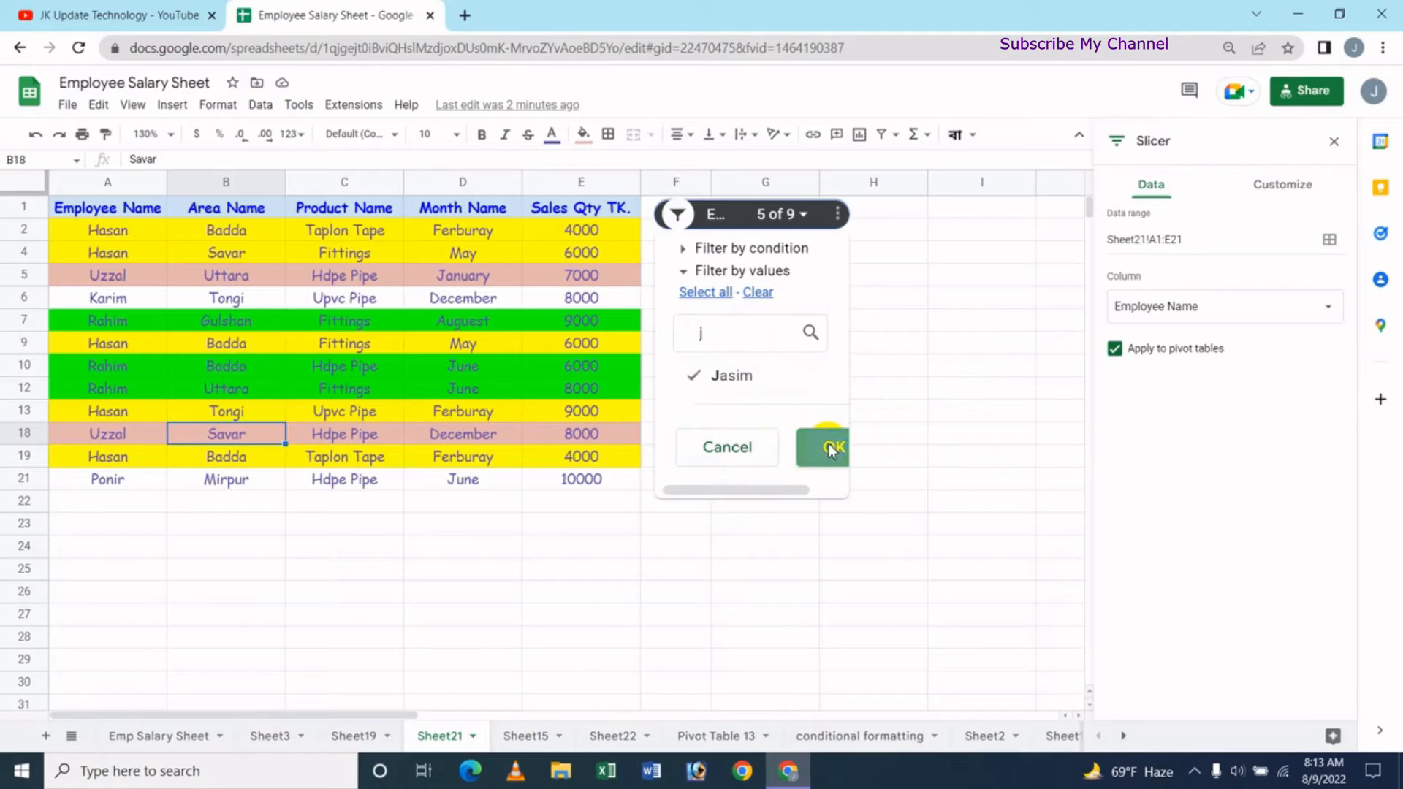
{"action": "left_click", "coordinate": [832, 448]}
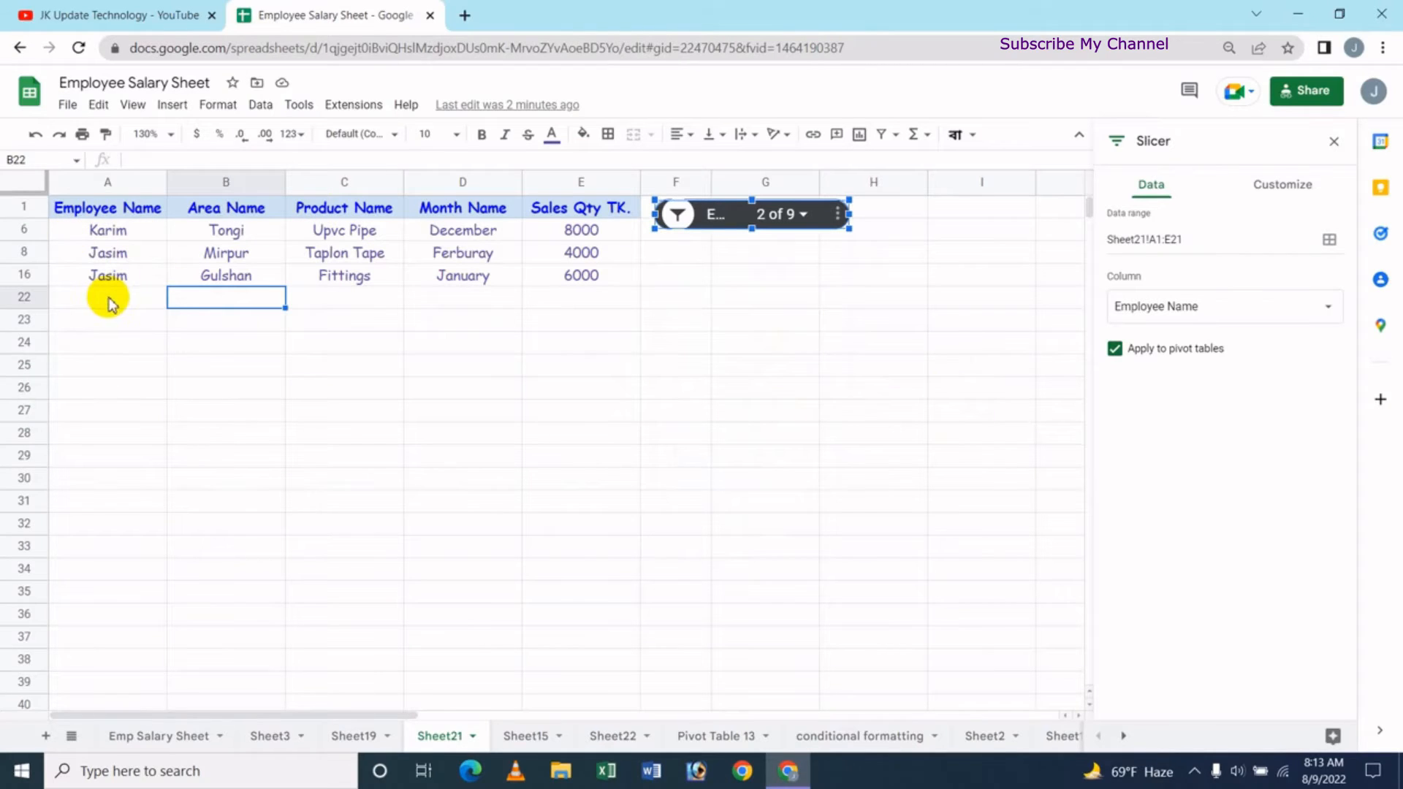
Select all employees in the slicer's value filter and apply it to show every row.
{"action": "left_click", "coordinate": [802, 214]}
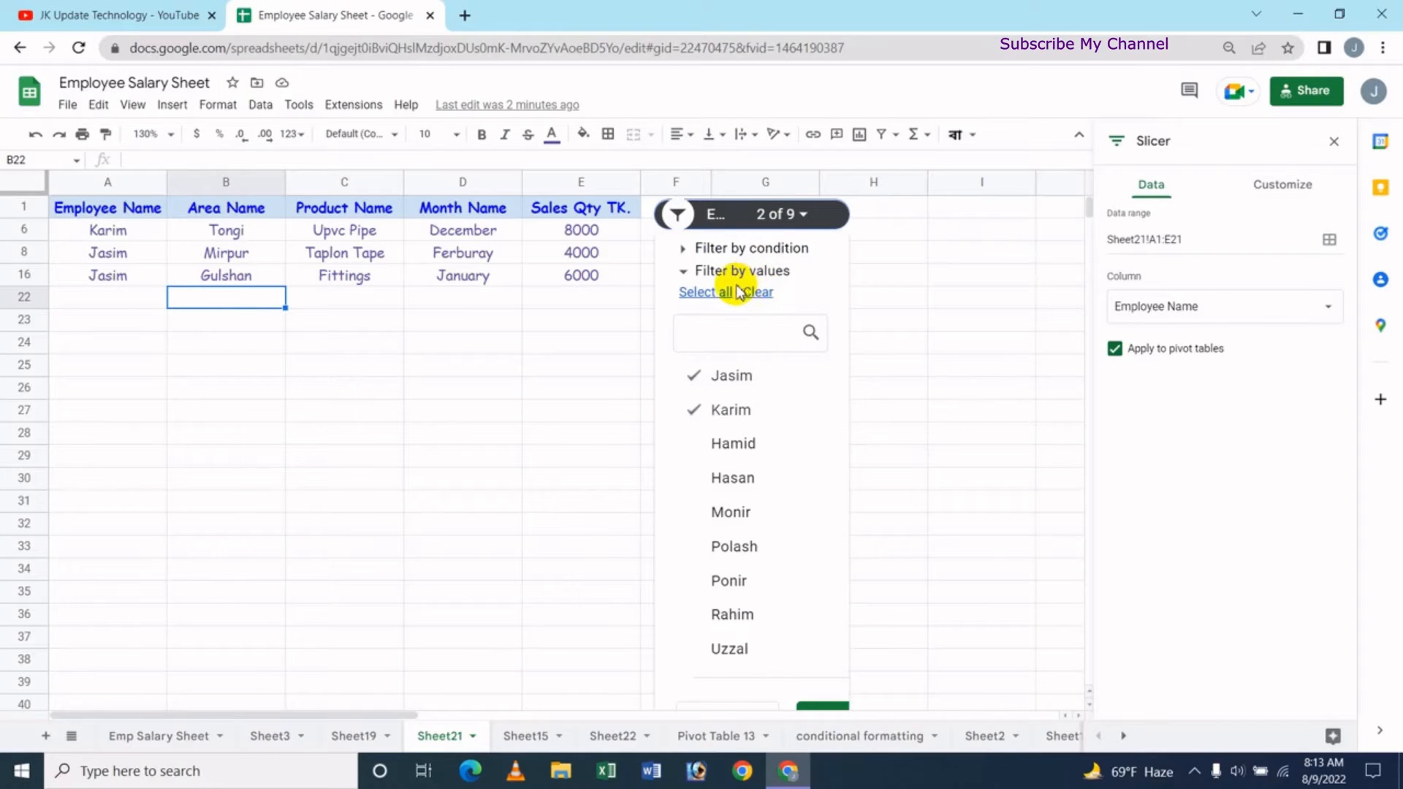
{"action": "left_click", "coordinate": [706, 294]}
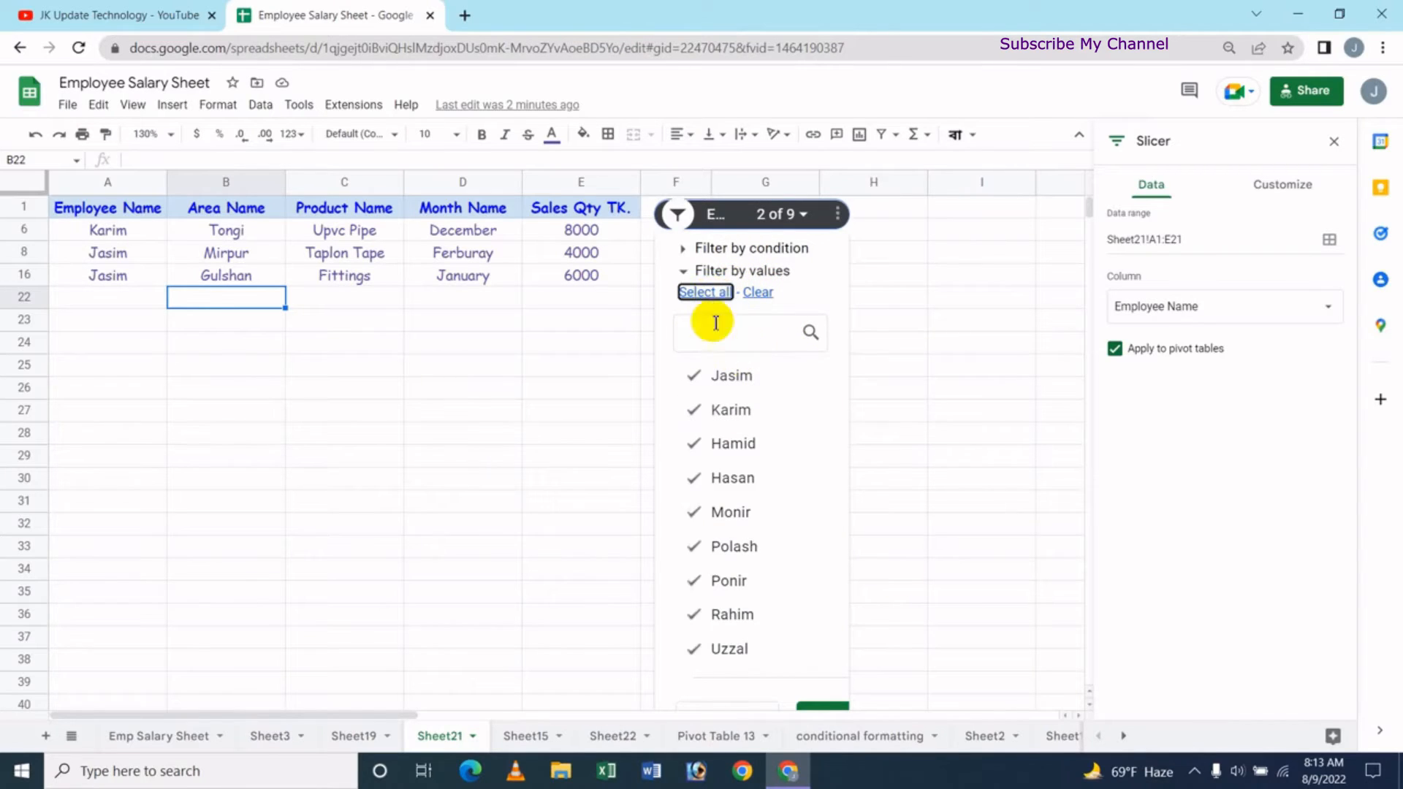
{"action": "left_click", "coordinate": [824, 703]}
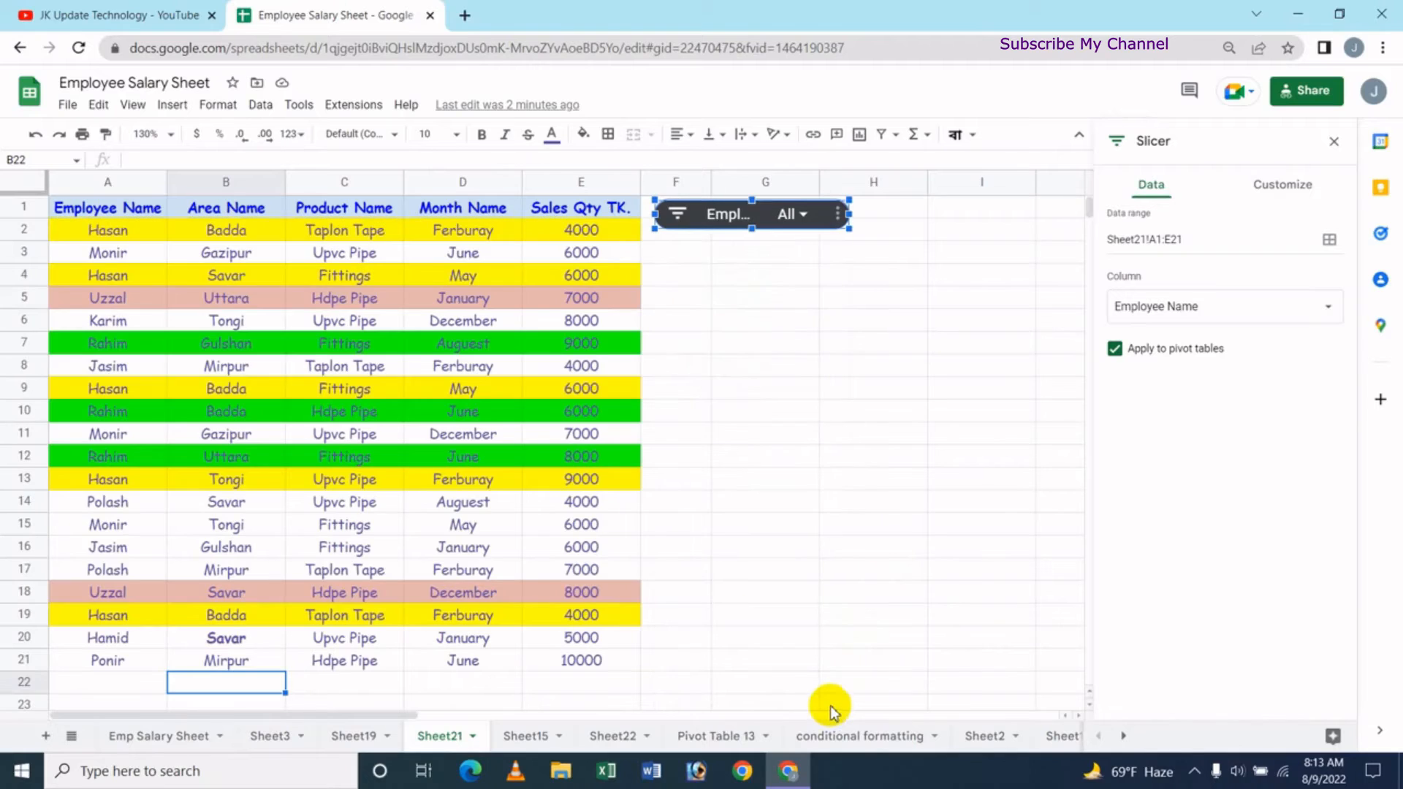
Filter the slicer's Employee Name column by condition, showing only rows where the text starts with "h".
{"action": "left_click", "coordinate": [799, 227]}
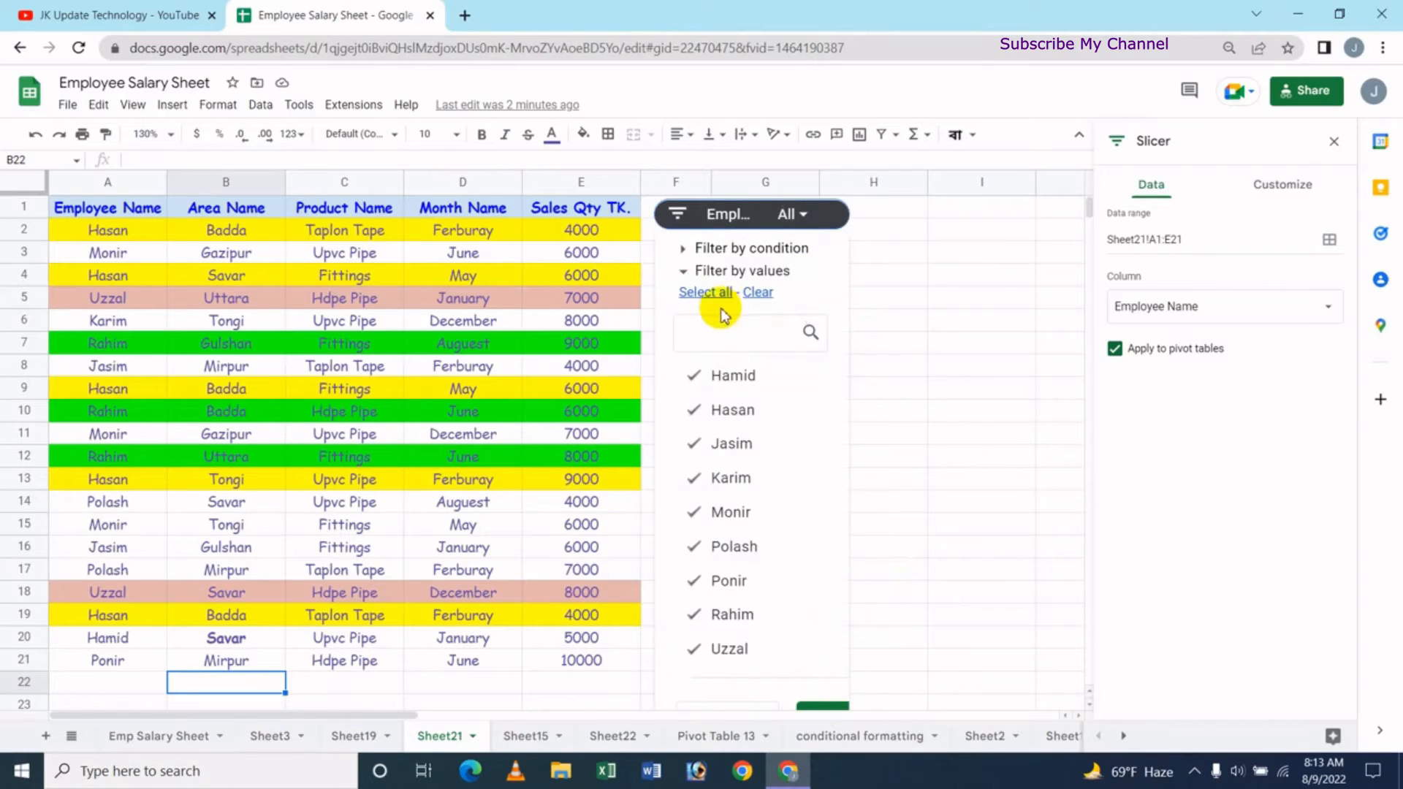
{"action": "left_click", "coordinate": [746, 252]}
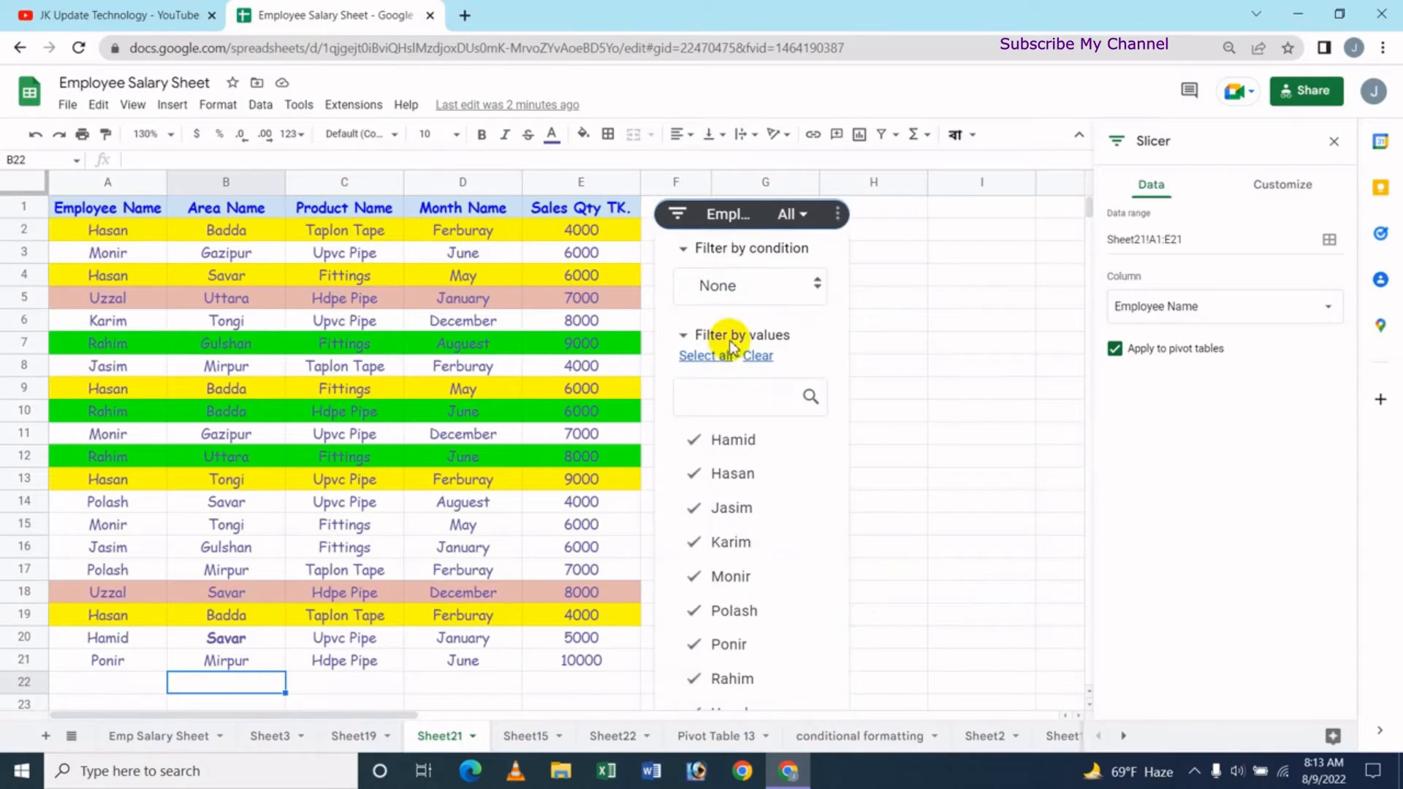
{"action": "left_click", "coordinate": [819, 285]}
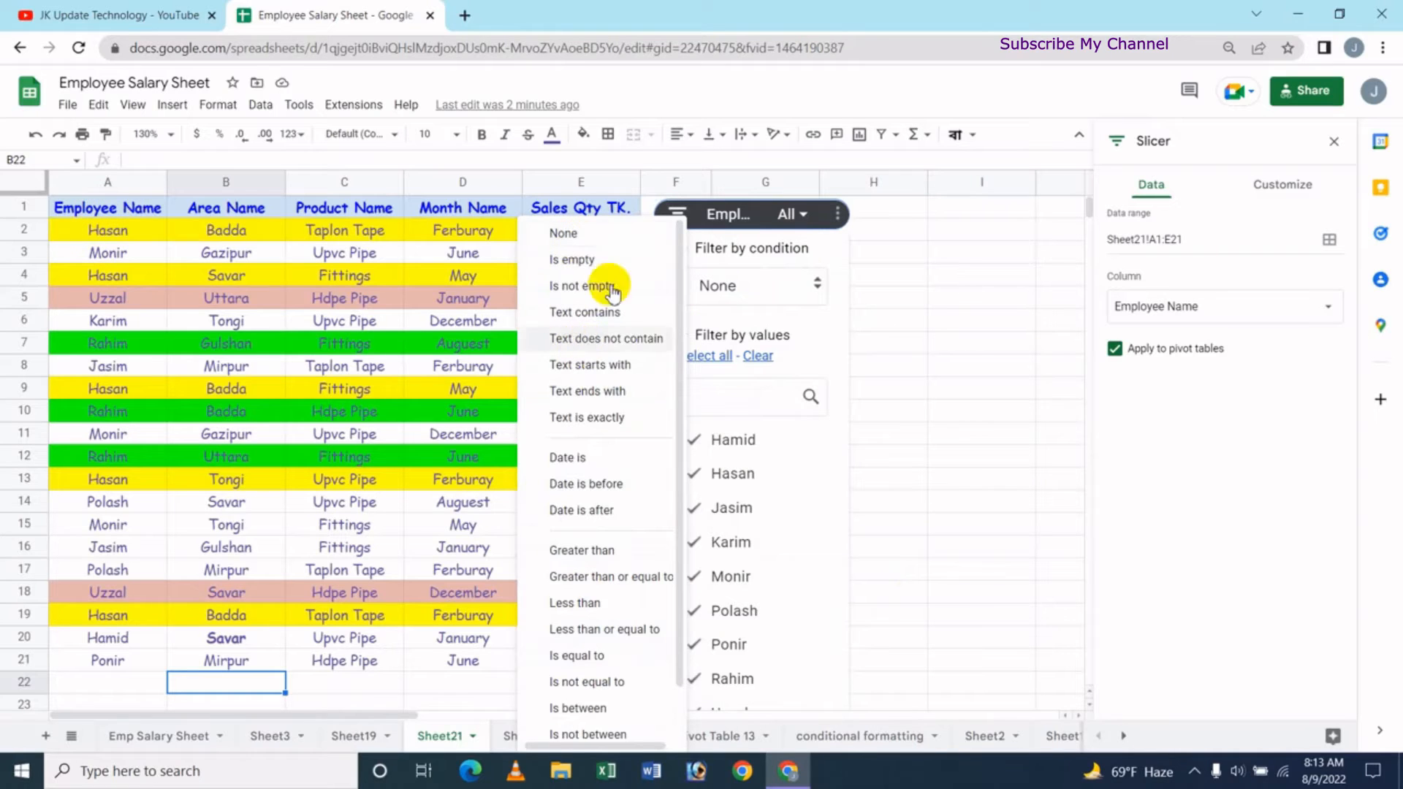
{"action": "left_click", "coordinate": [607, 372]}
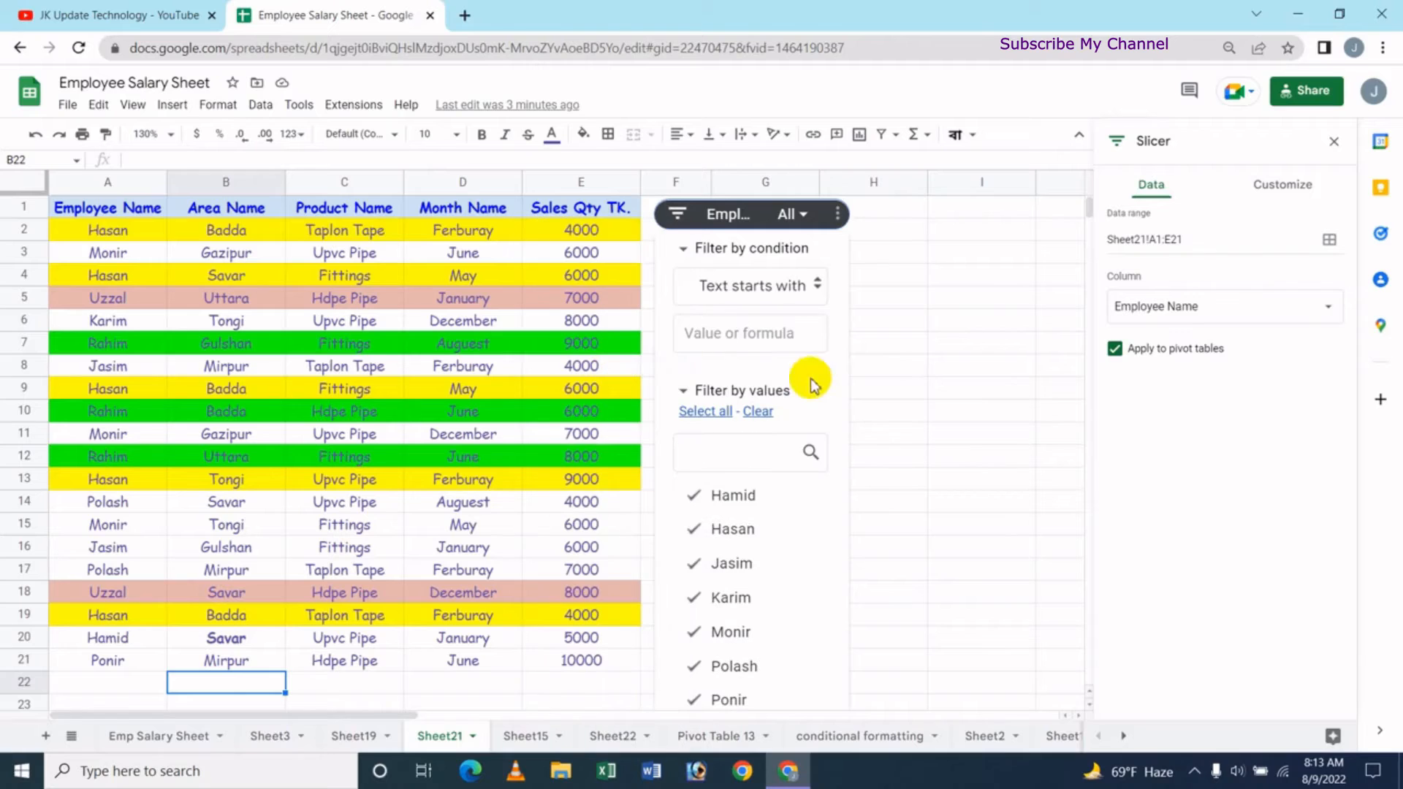
{"action": "left_click", "coordinate": [755, 332]}
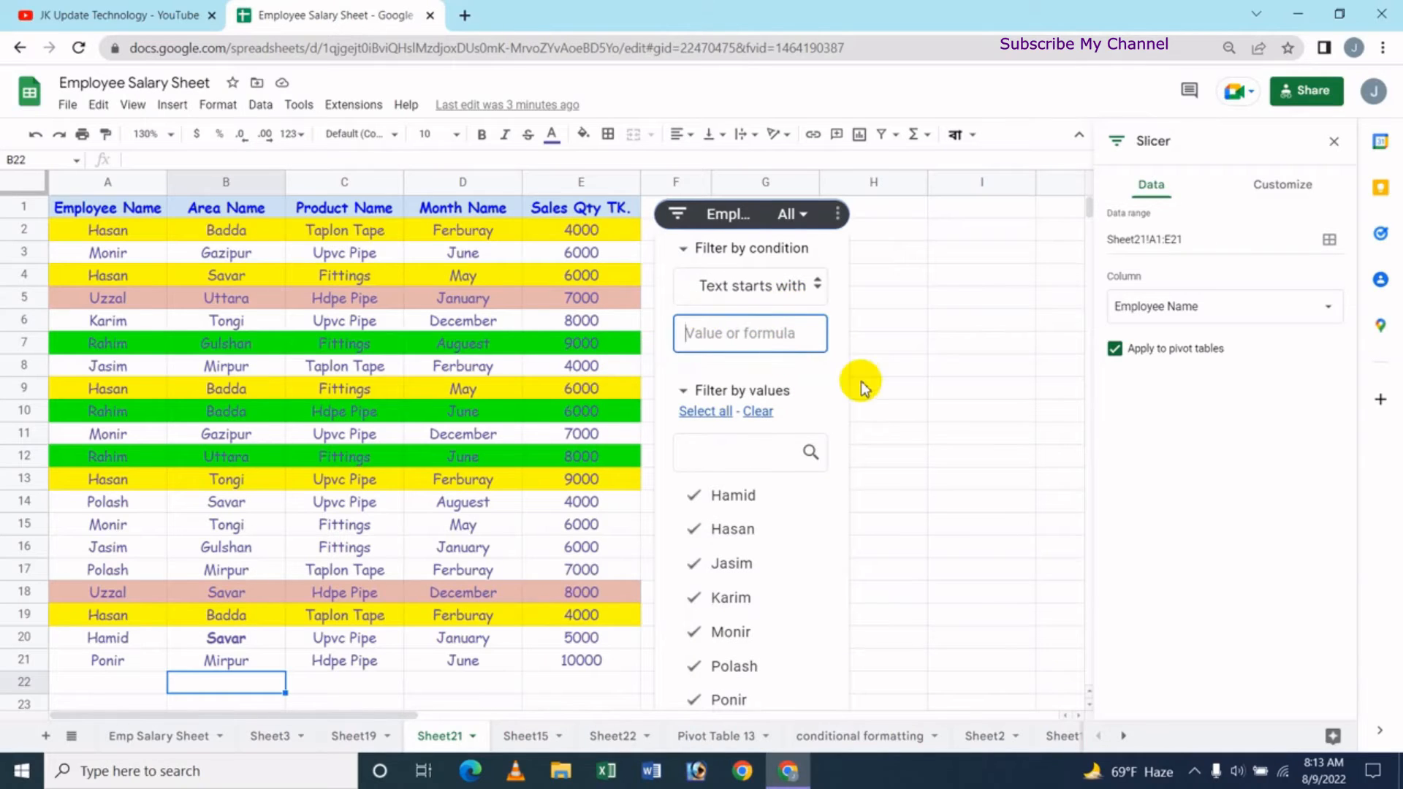
{"action": "type", "text": "h"}
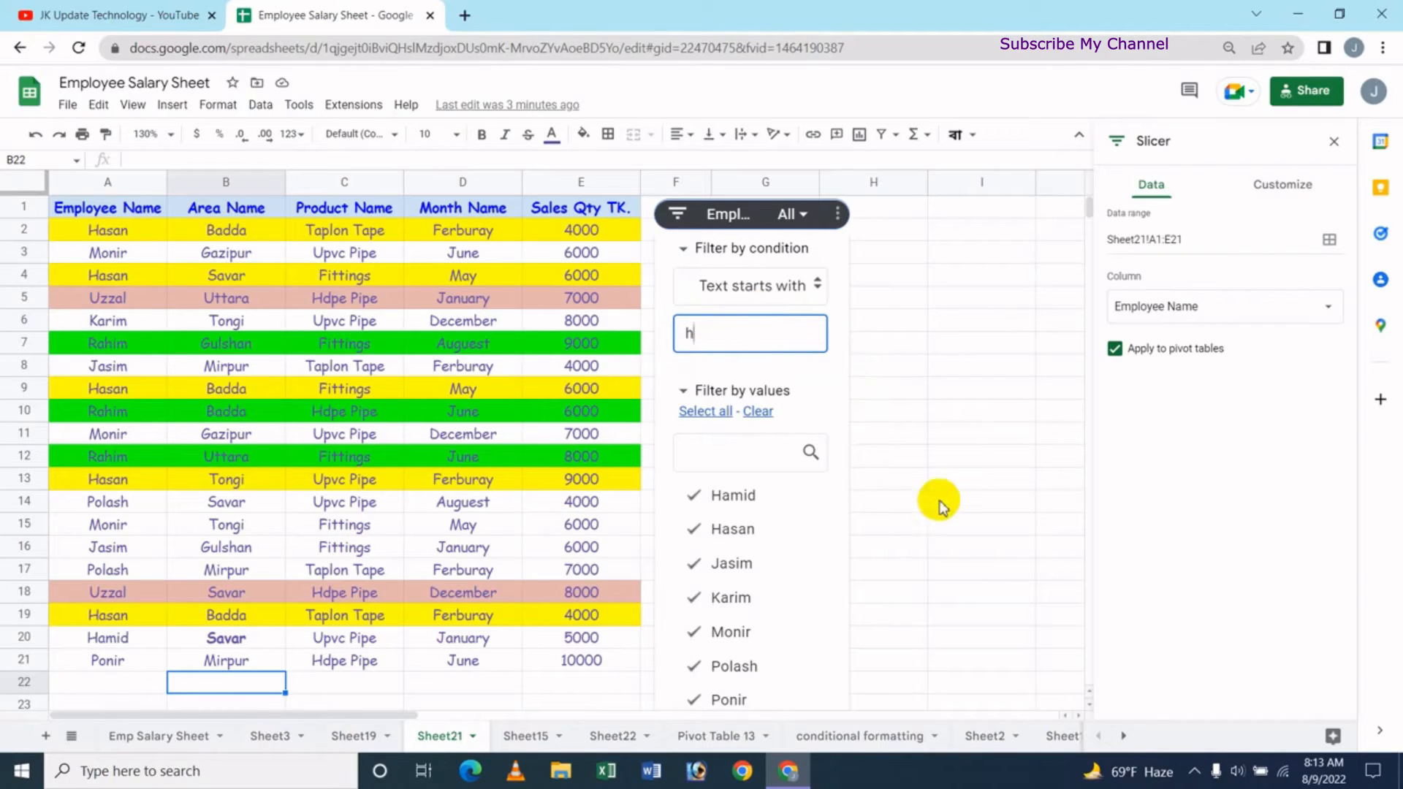
{"action": "scroll", "coordinate": [940, 506], "scroll_direction": "down", "scroll_amount": 2}
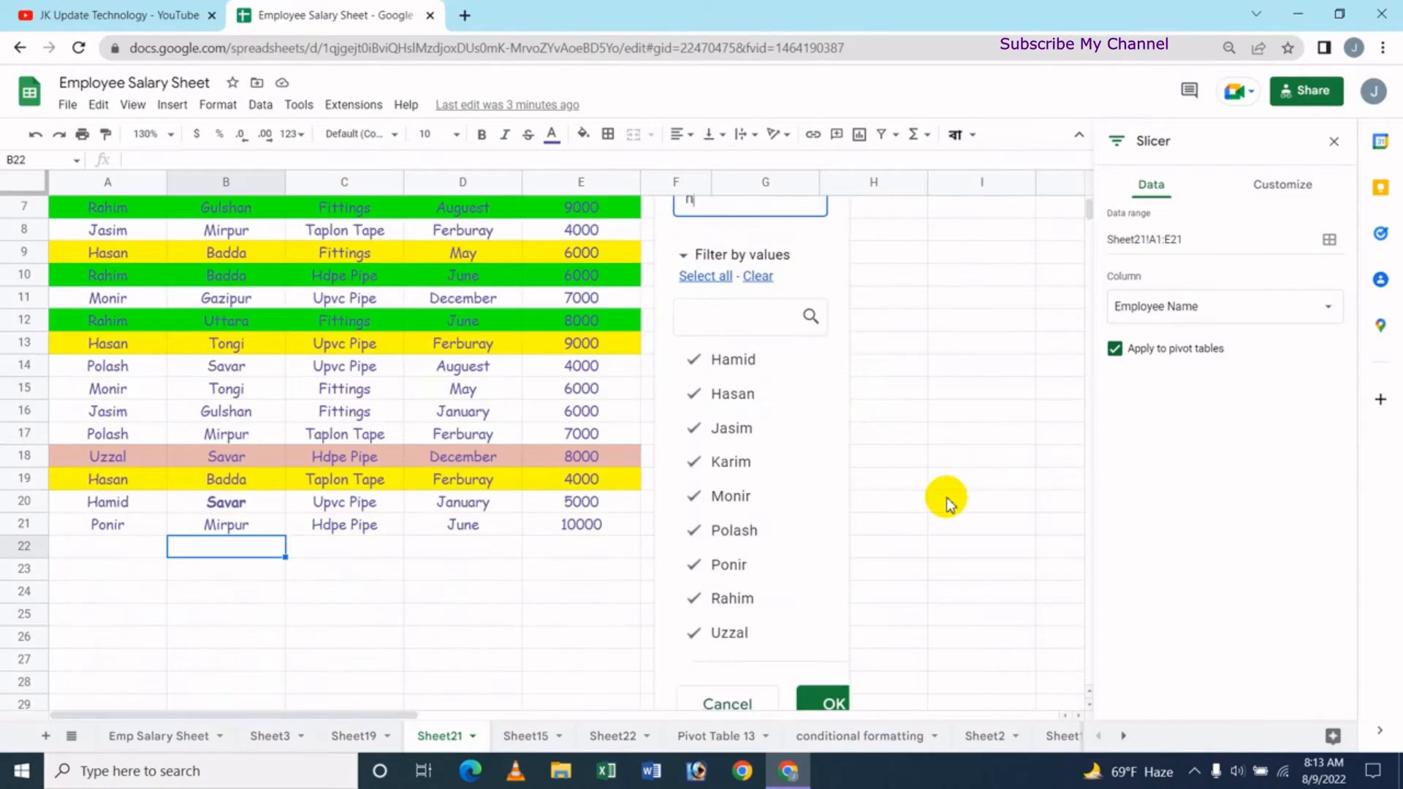
{"action": "left_click", "coordinate": [831, 703]}
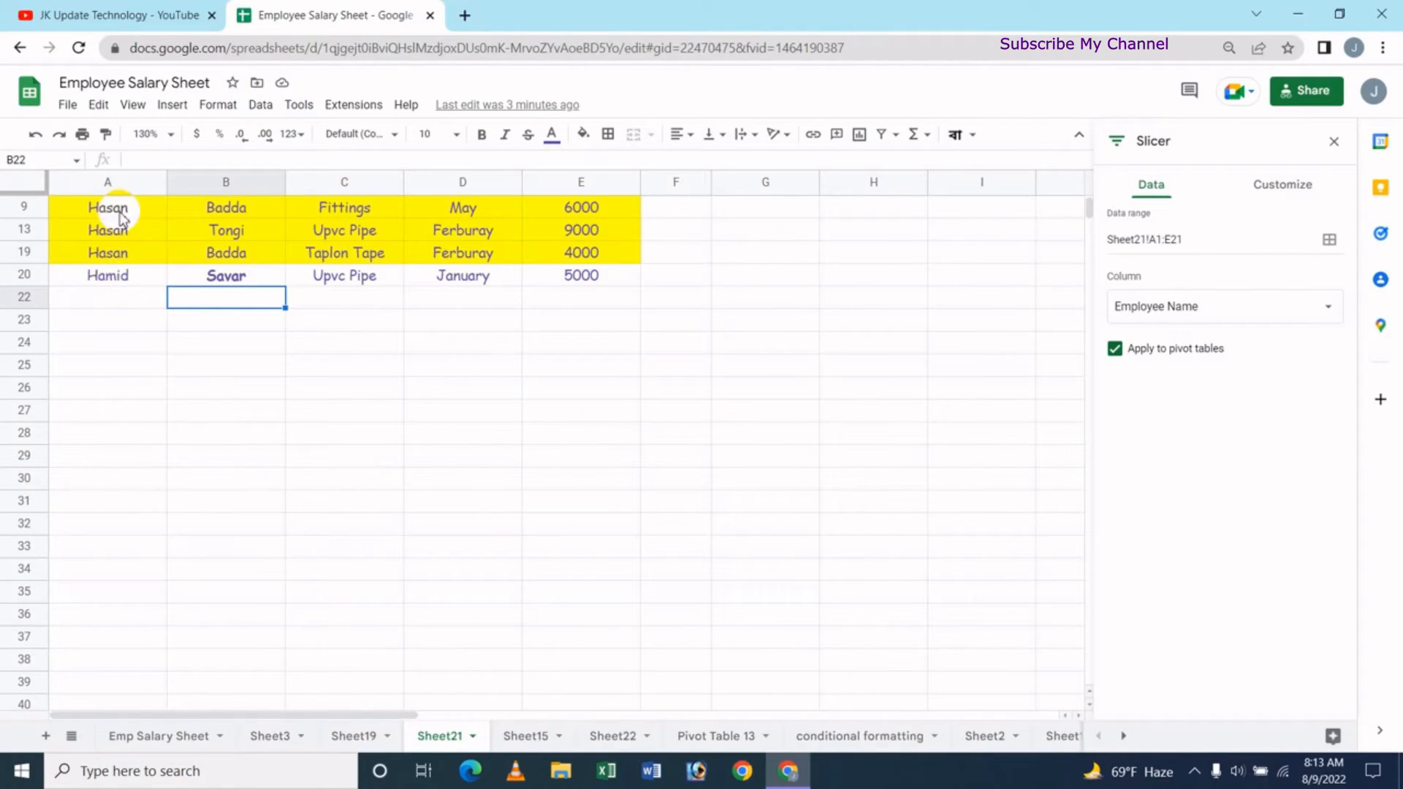
{"action": "scroll", "coordinate": [759, 366], "scroll_direction": "up", "scroll_amount": 1}
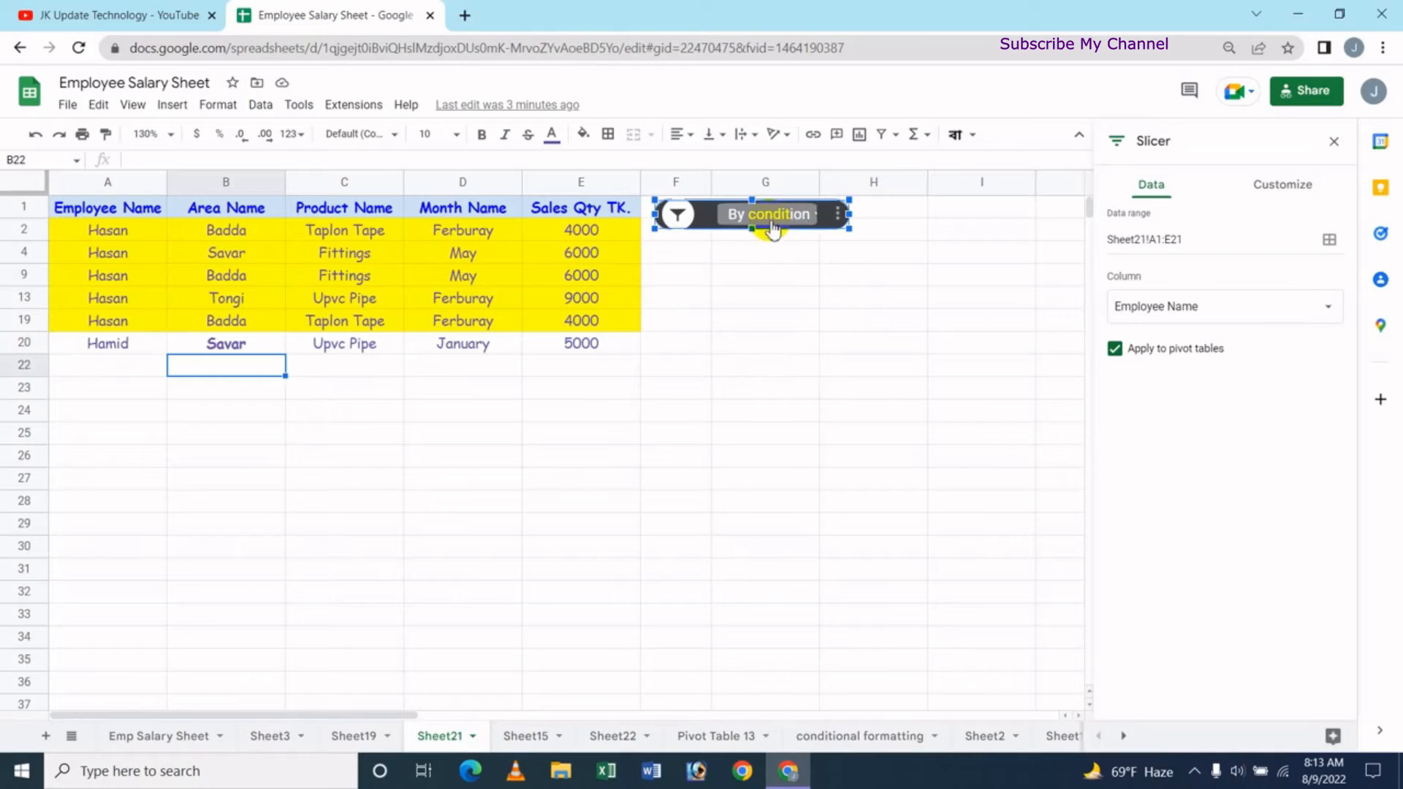
{"action": "left_click", "coordinate": [835, 222]}
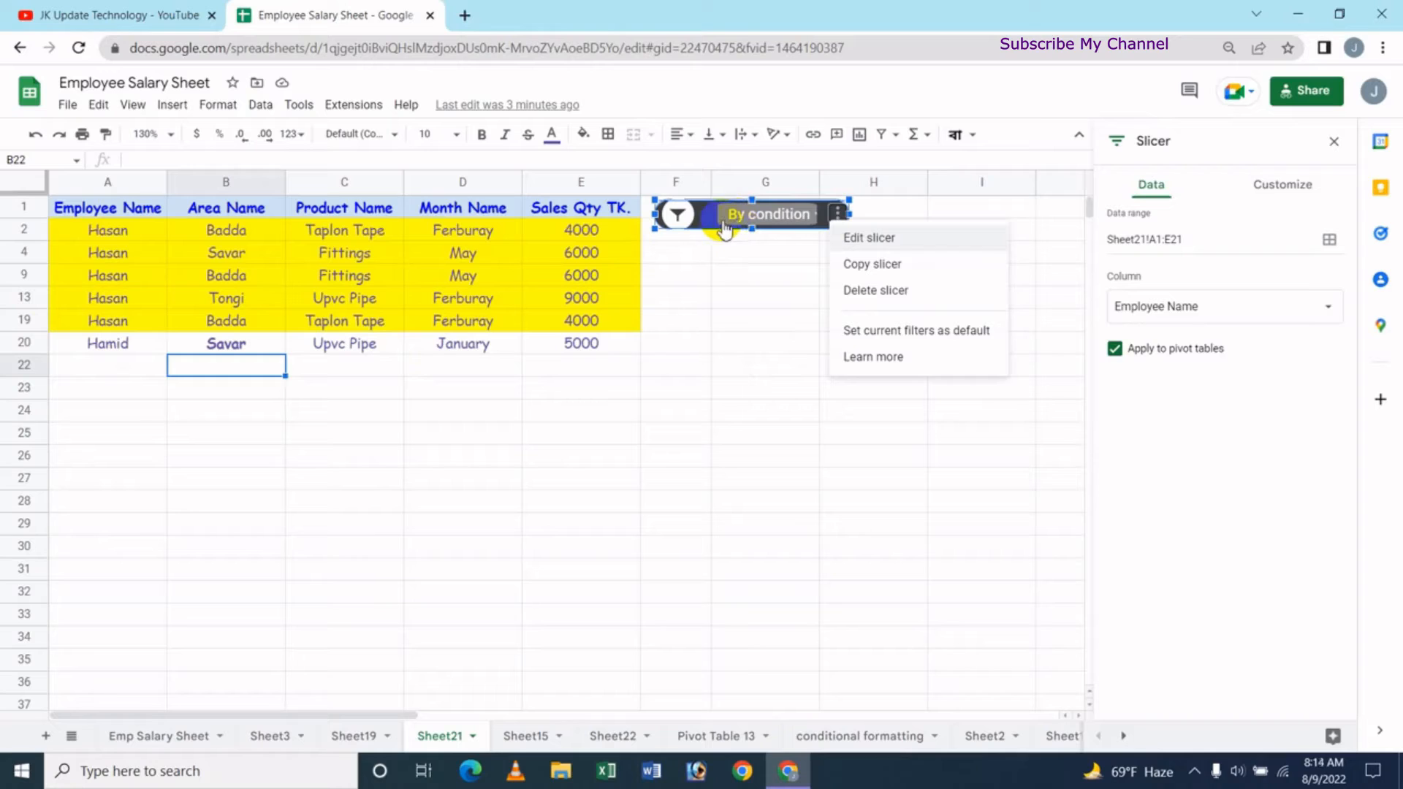
{"action": "left_click", "coordinate": [806, 231]}
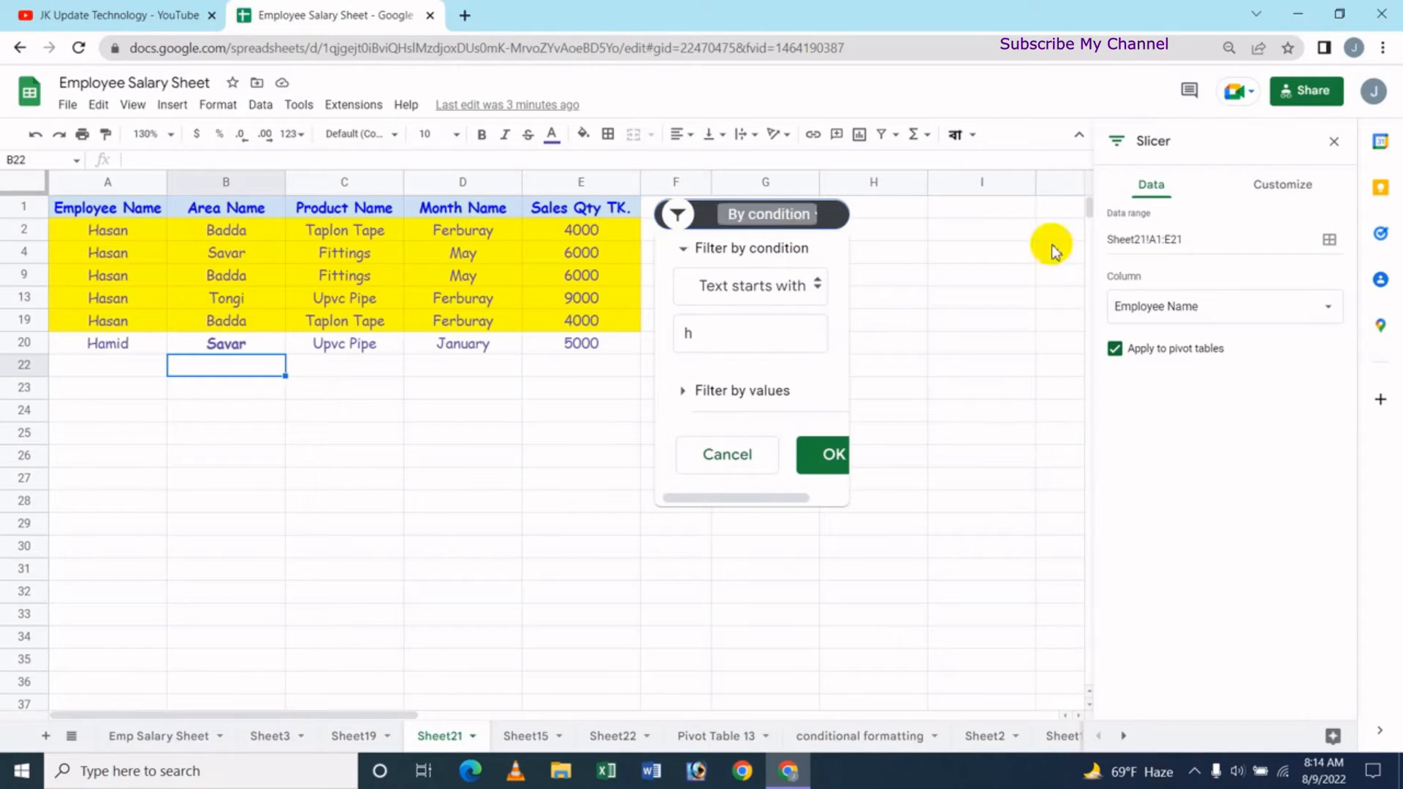
{"action": "left_click", "coordinate": [713, 219]}
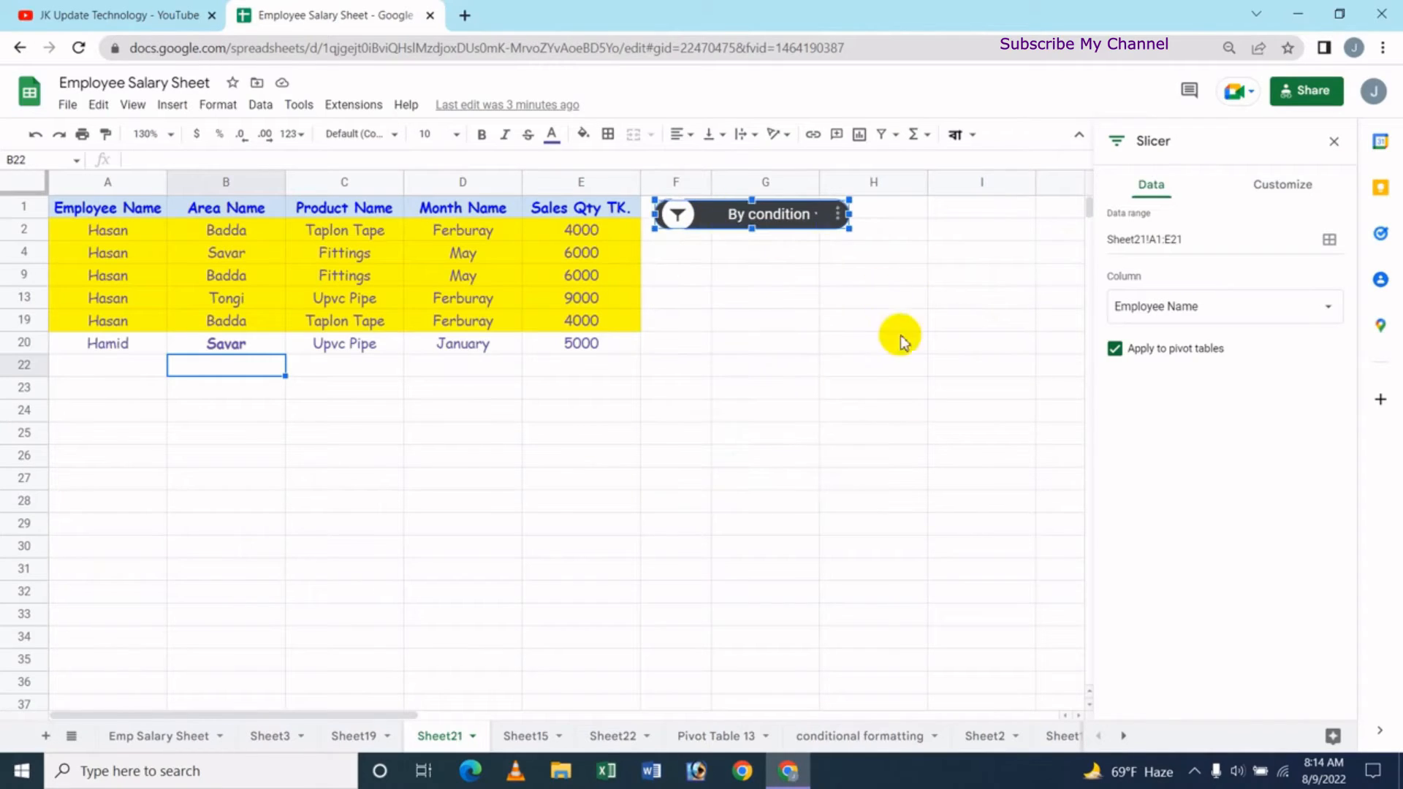
Switch the slicer's column to Area Name and filter it by values to only Uttara.
{"action": "left_click", "coordinate": [1295, 319]}
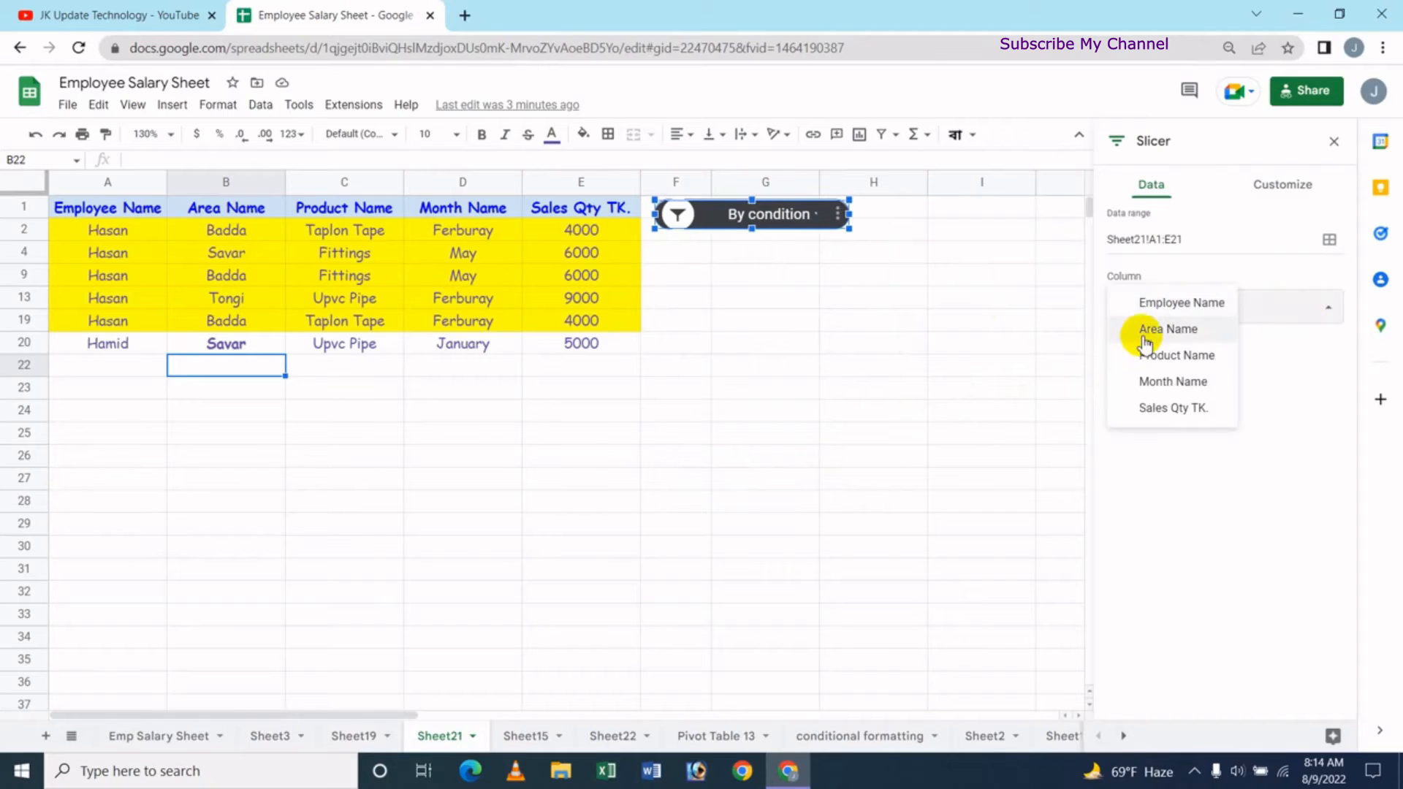
{"action": "left_click", "coordinate": [1147, 327]}
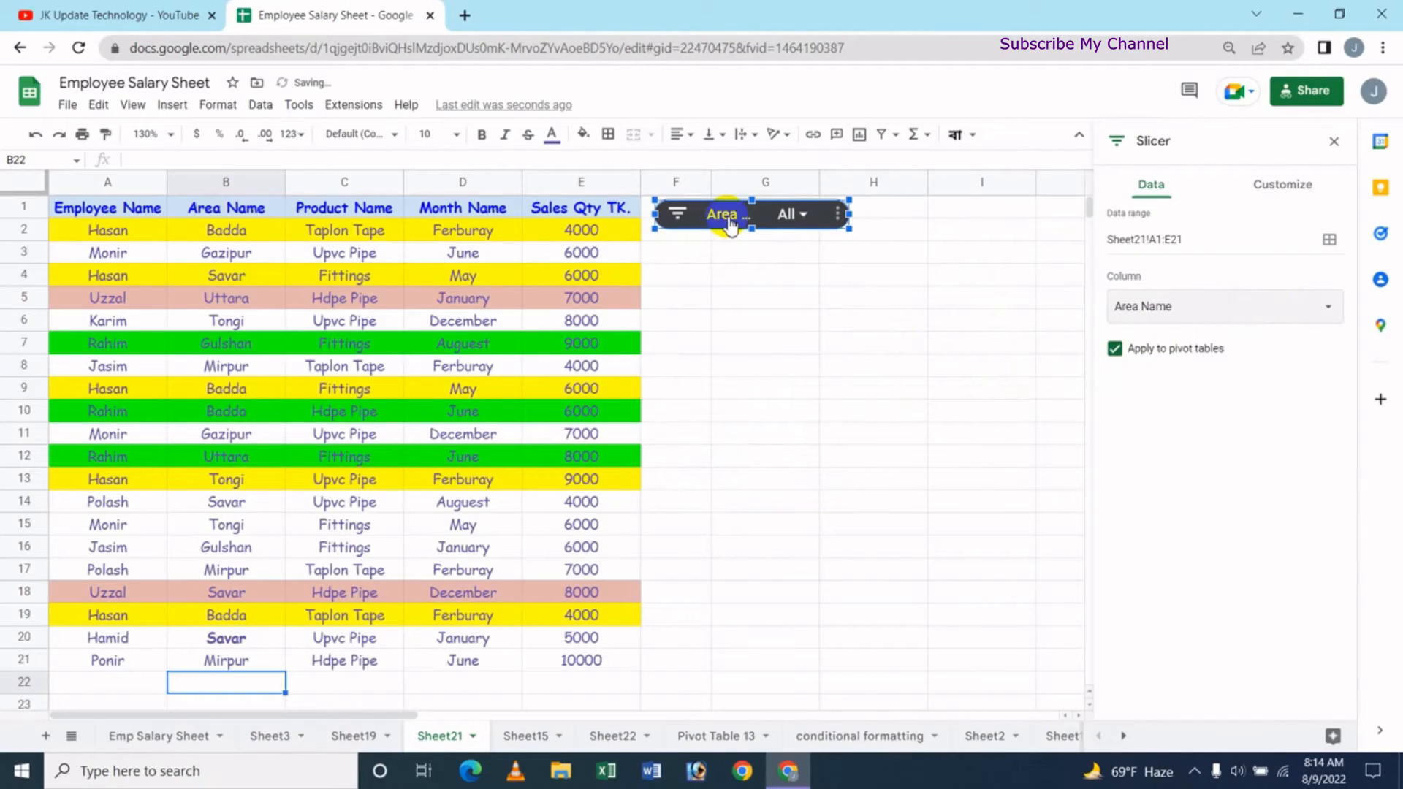
{"action": "left_click", "coordinate": [807, 223]}
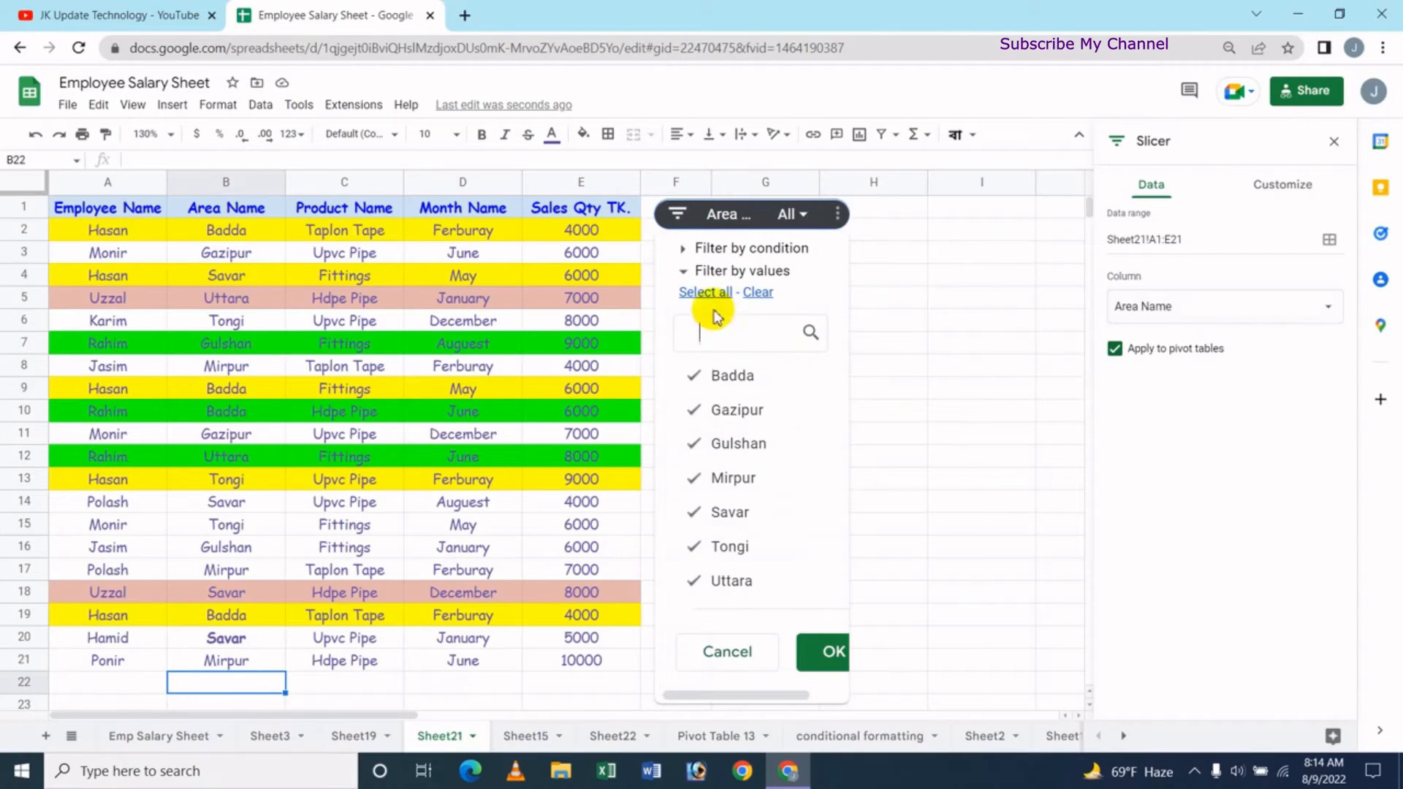
{"action": "left_click", "coordinate": [756, 296]}
{"action": "left_click", "coordinate": [736, 331]}
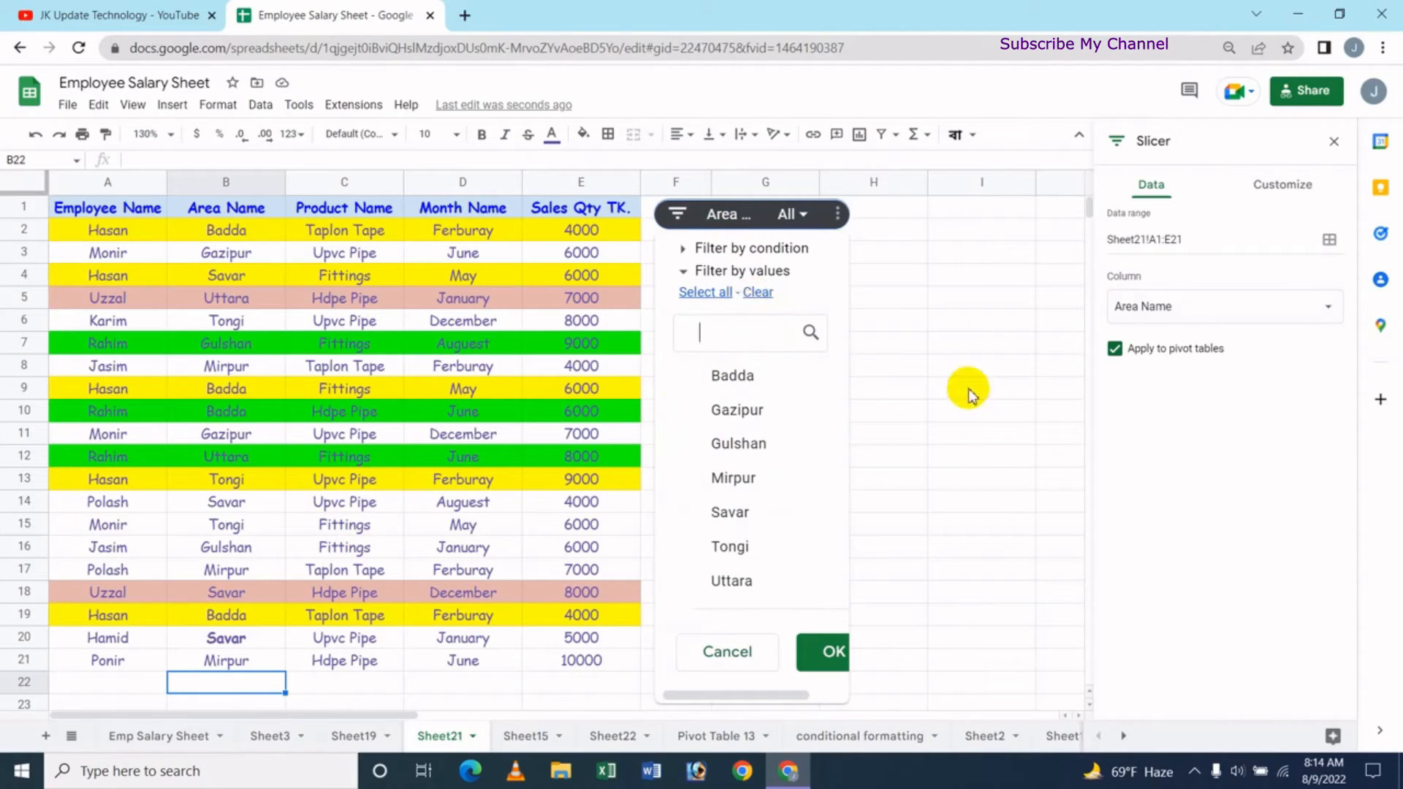
{"action": "type", "text": "u"}
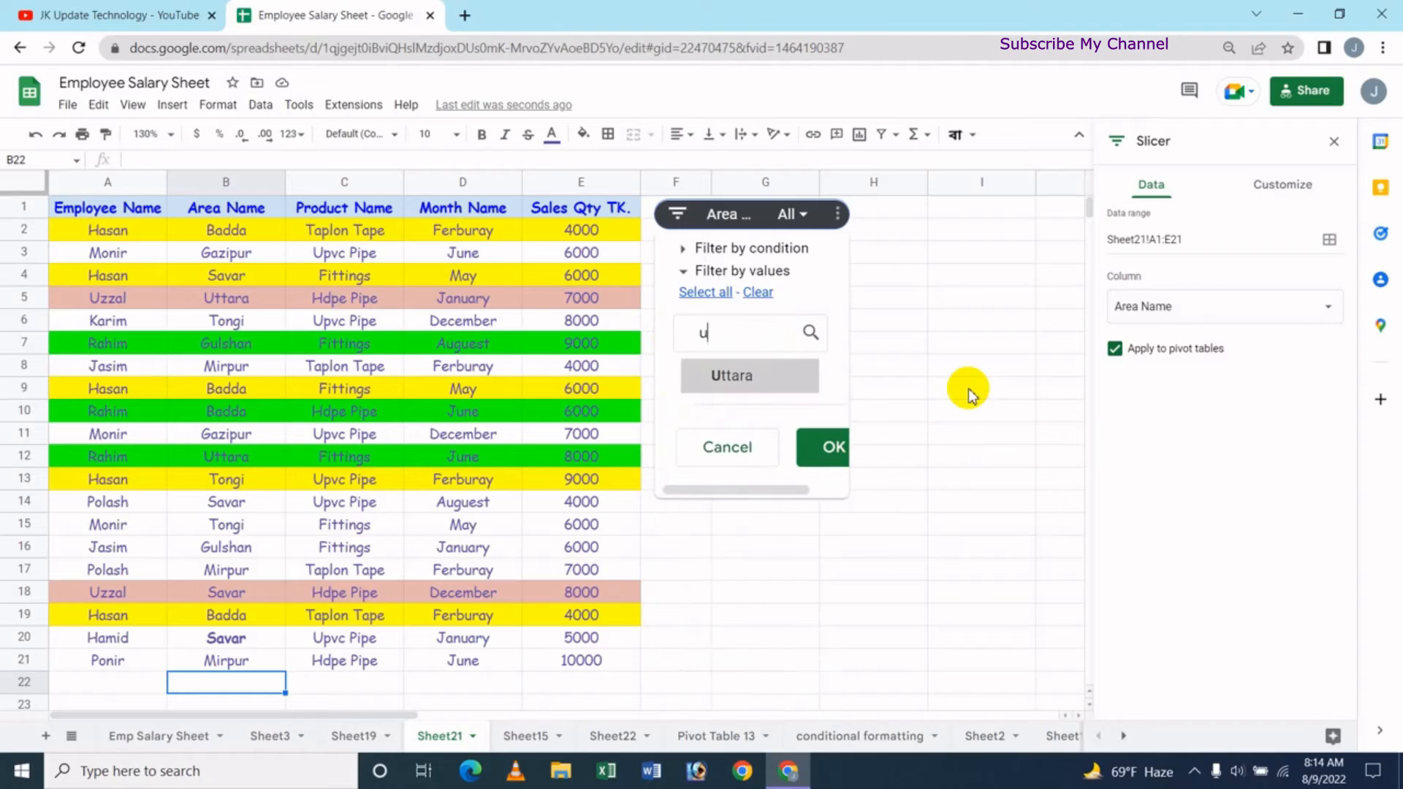
{"action": "left_click", "coordinate": [693, 376]}
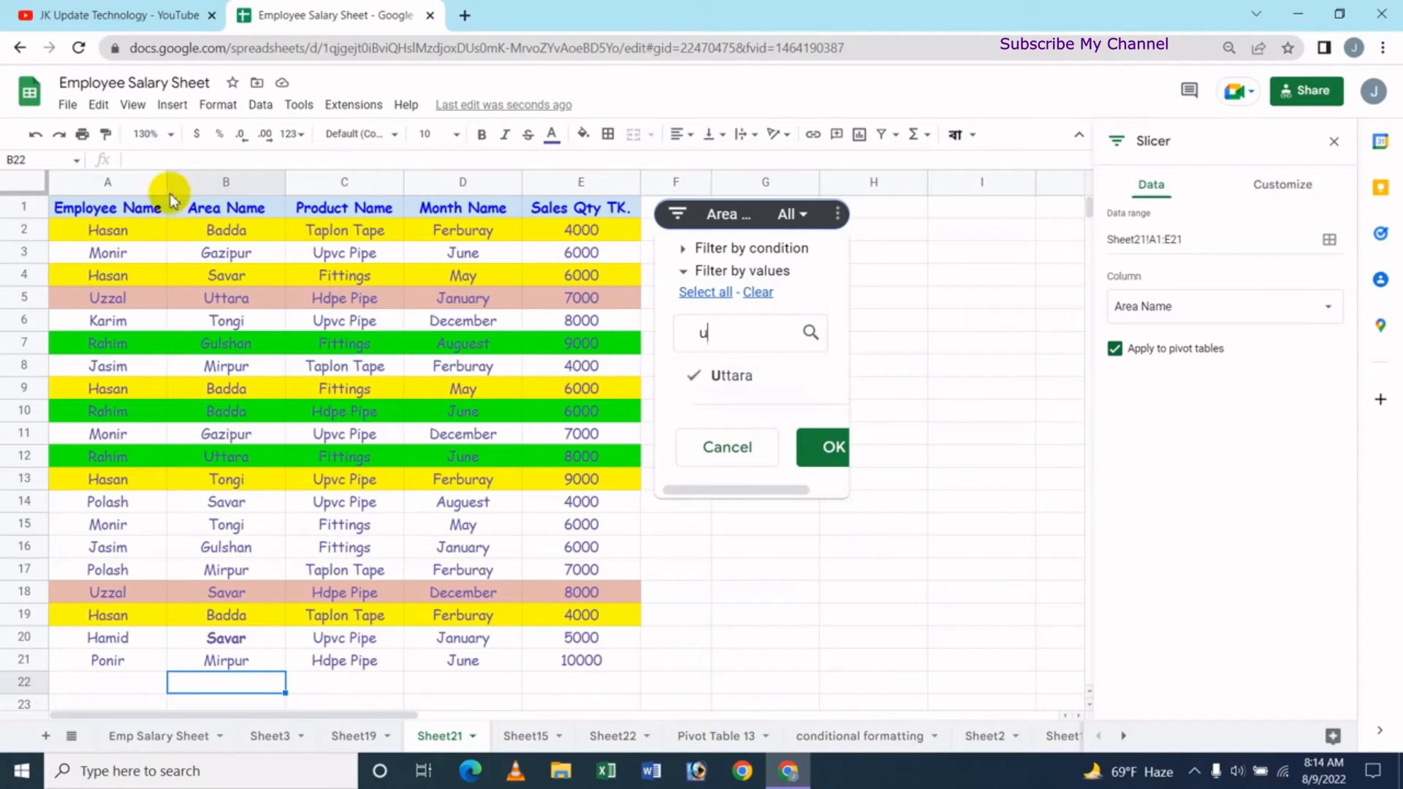
{"action": "left_click", "coordinate": [824, 447]}
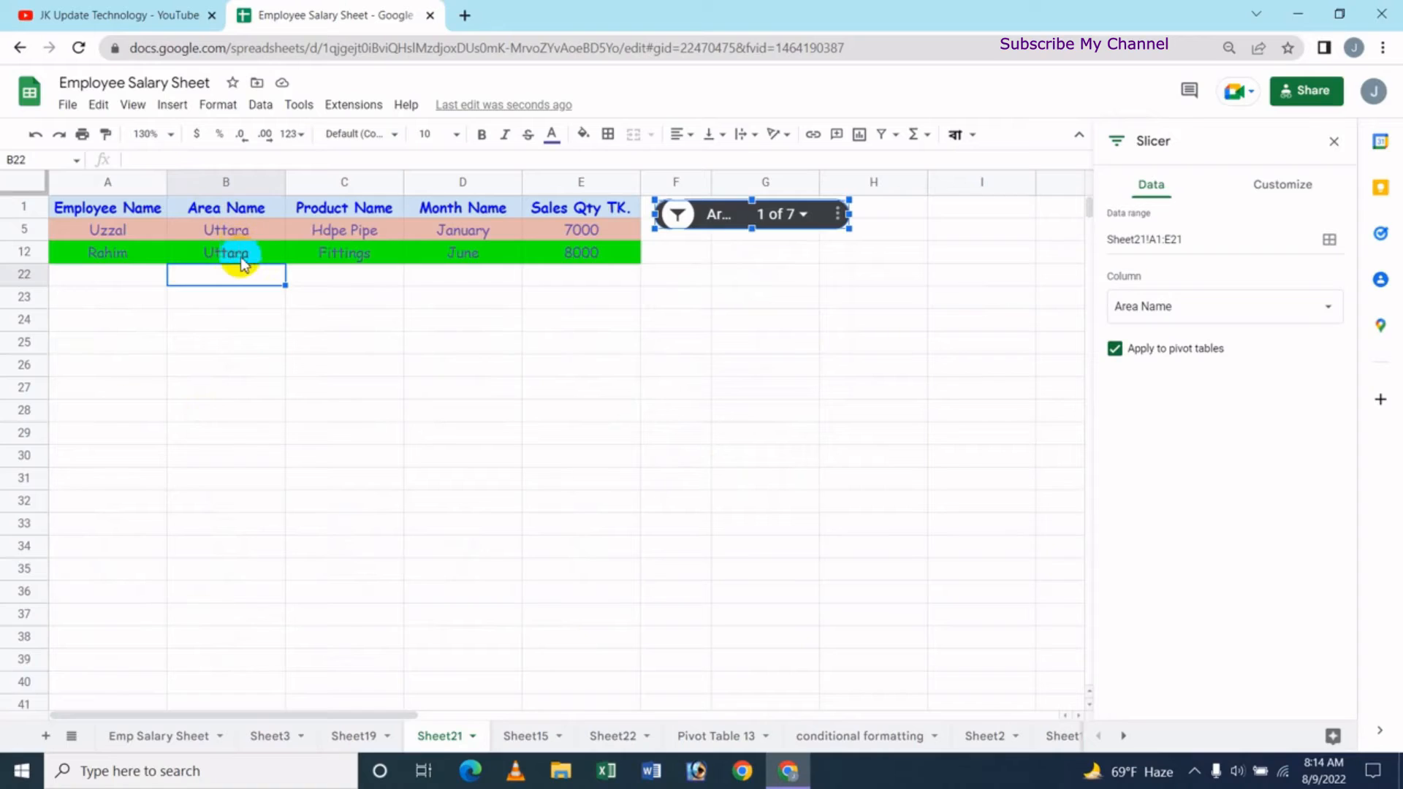
Filter the slicer's Area Name column by condition, using Text contains with the value "savar".
{"action": "left_click", "coordinate": [807, 228]}
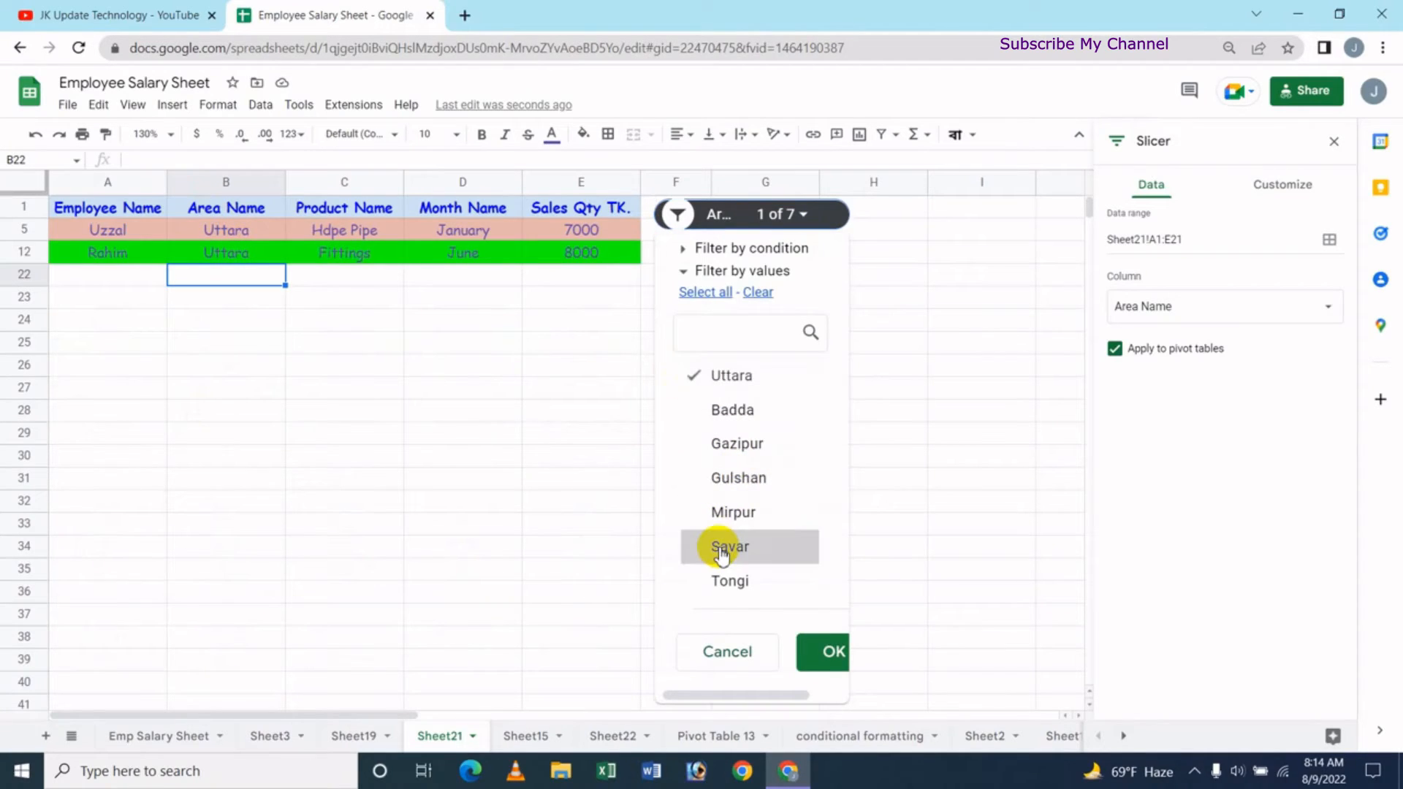
{"action": "left_click", "coordinate": [746, 250]}
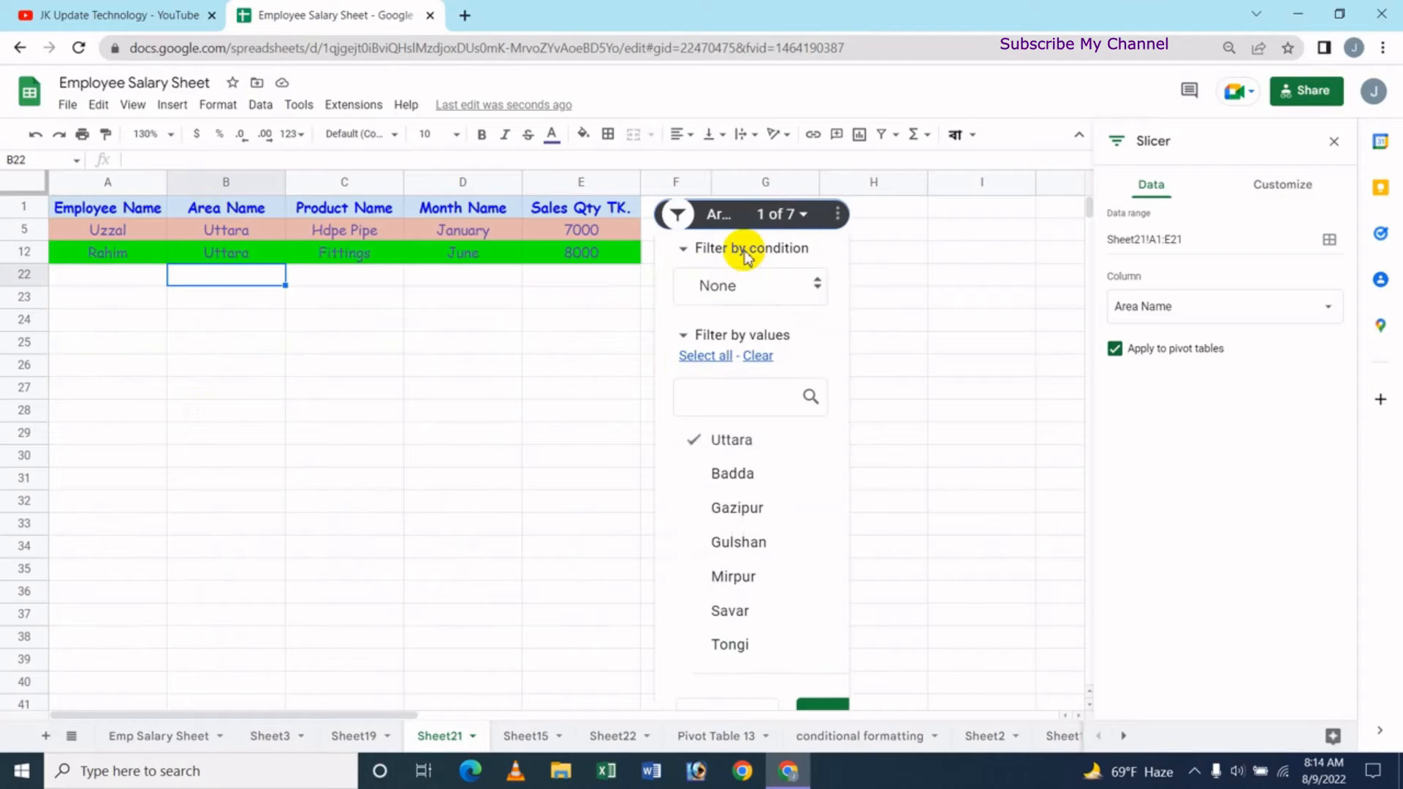
{"action": "left_click", "coordinate": [751, 285]}
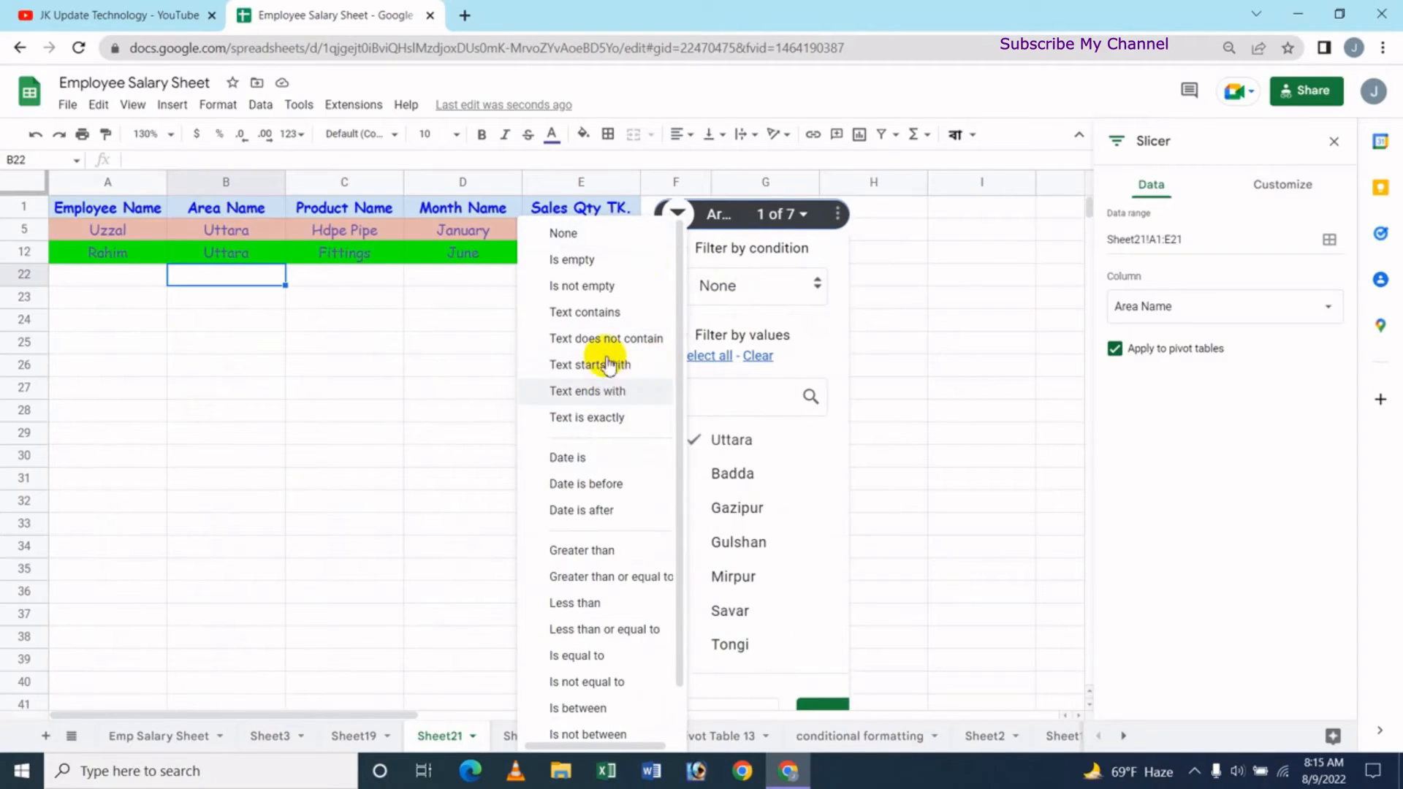
{"action": "left_click", "coordinate": [600, 316]}
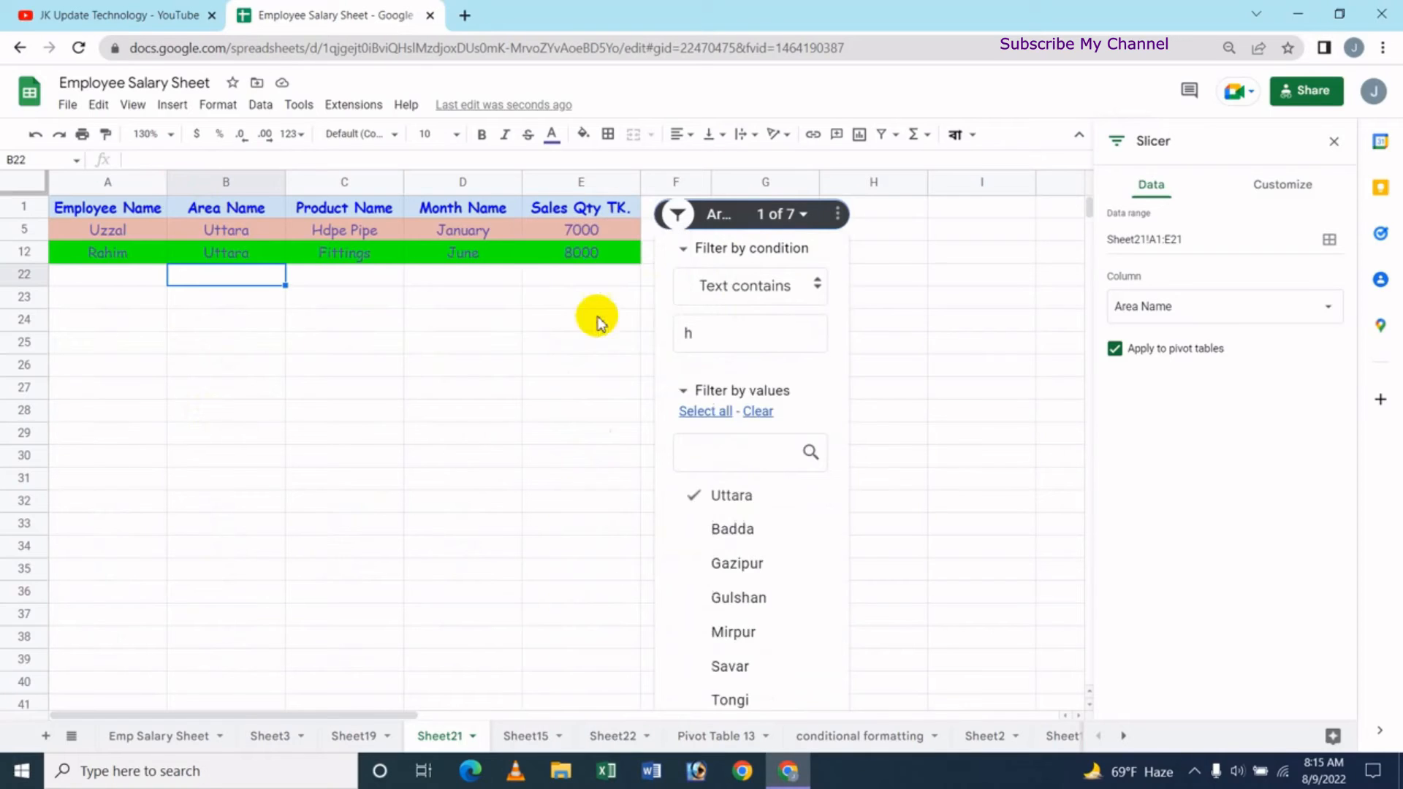
{"action": "double_click", "coordinate": [739, 329]}
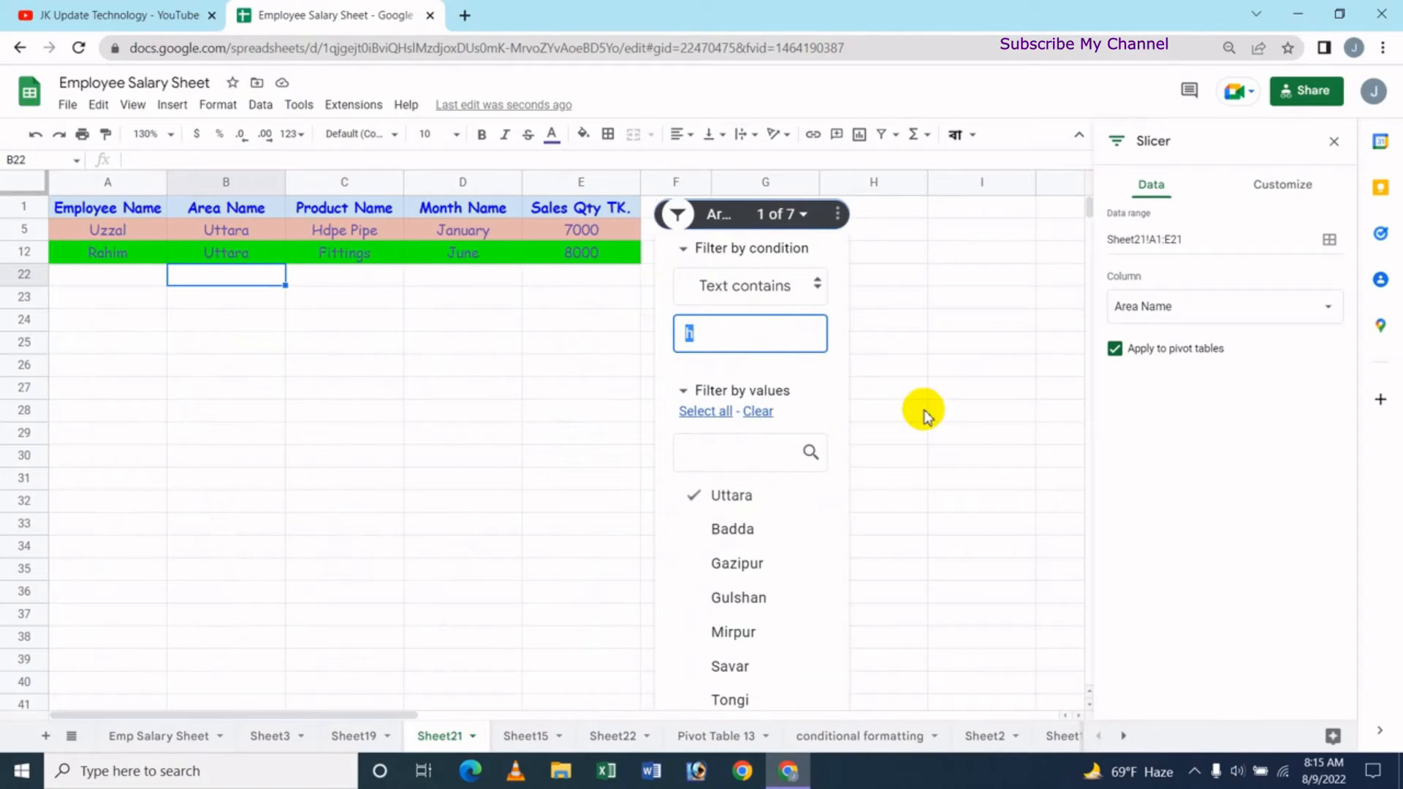
{"action": "key", "text": "BackSpace"}
{"action": "type", "text": "savar"}
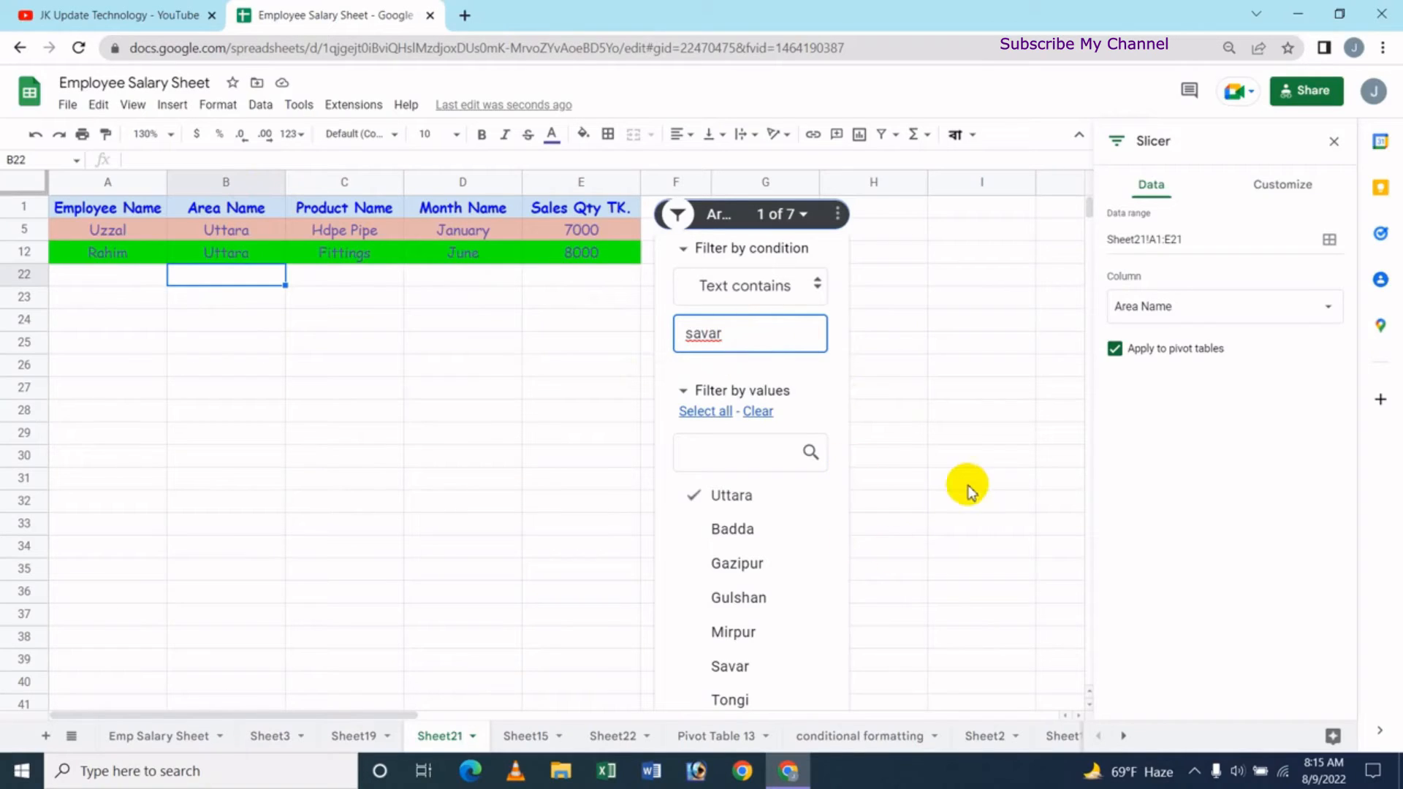
{"action": "scroll", "coordinate": [950, 526], "scroll_direction": "down", "scroll_amount": 3}
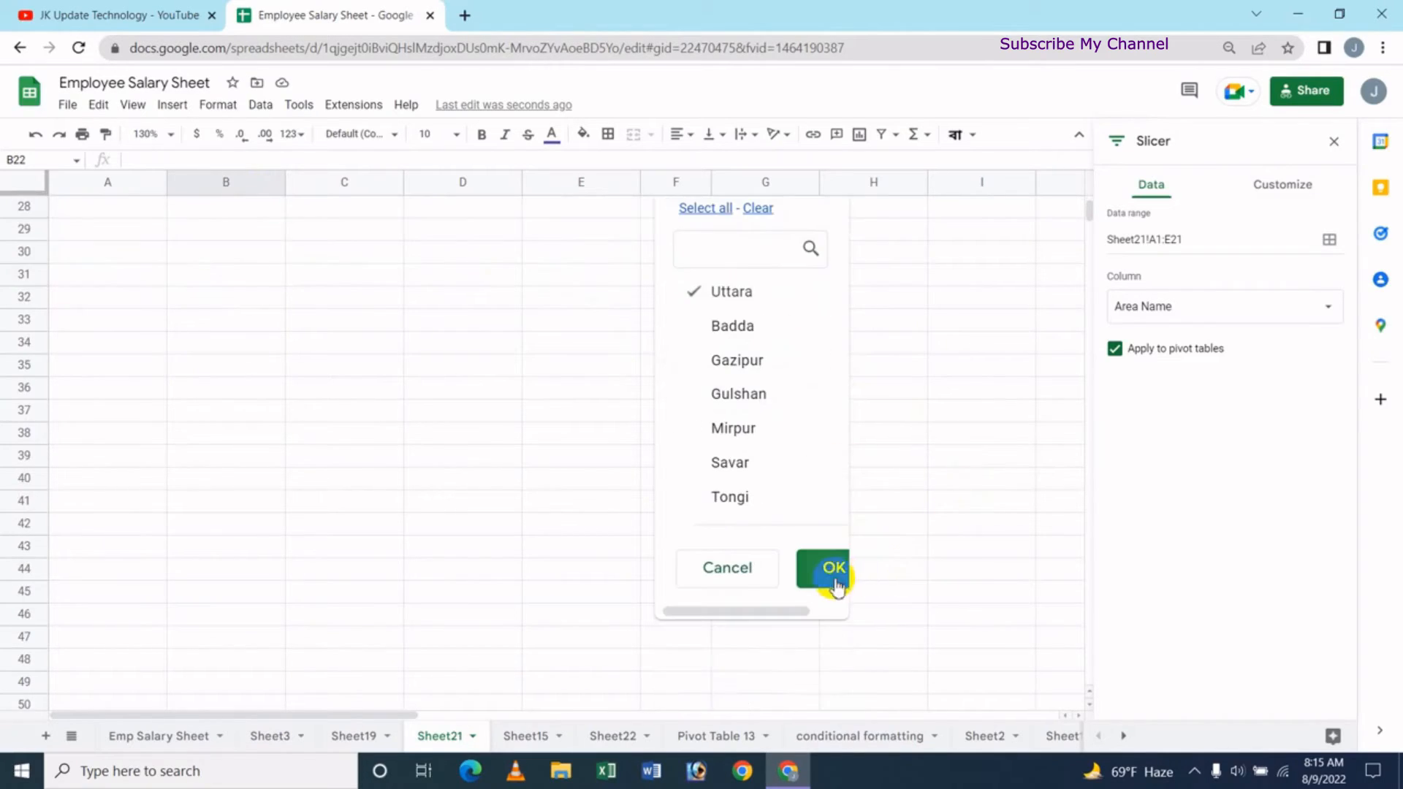
{"action": "left_click", "coordinate": [833, 570]}
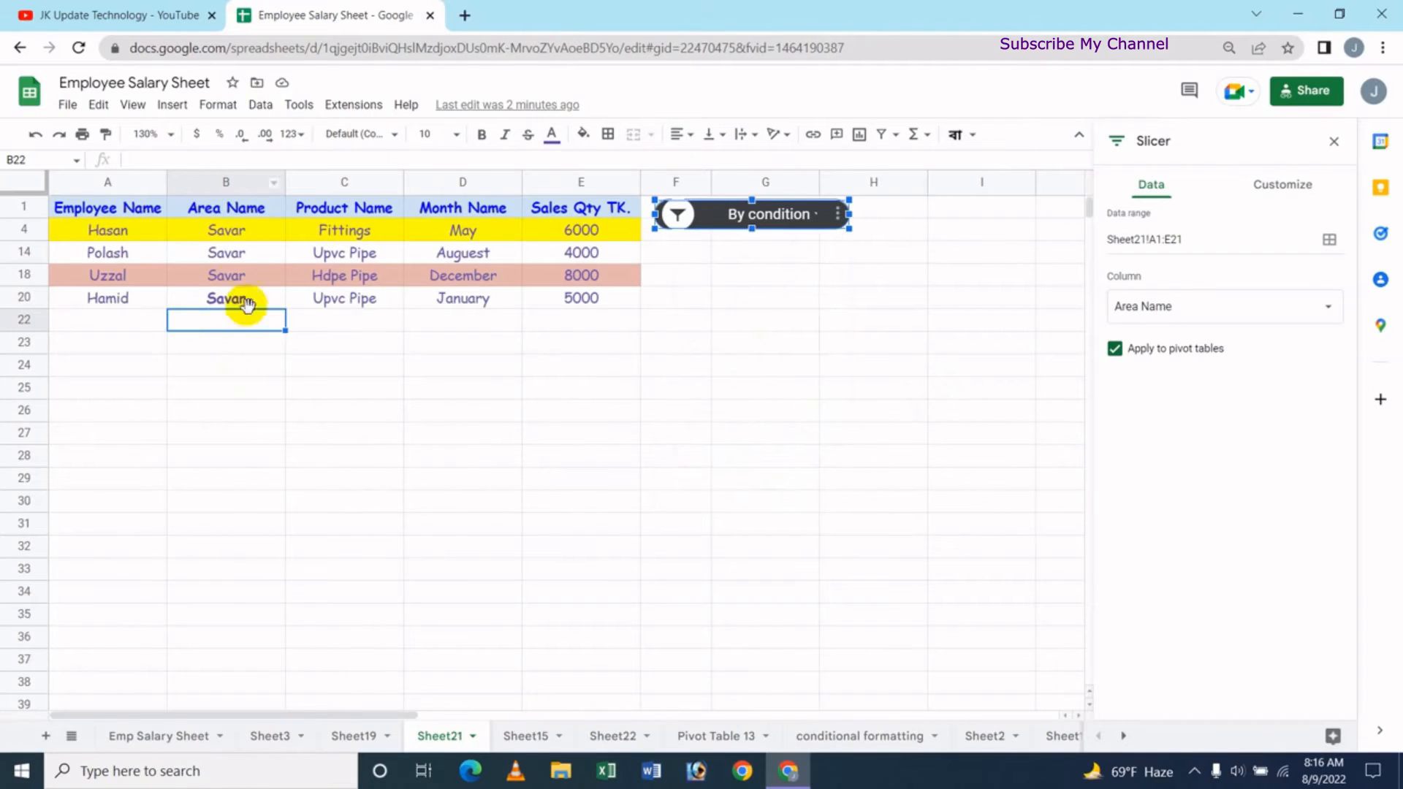
Change the slicer's Text contains condition value to "badda" and apply the filter.
{"action": "left_click", "coordinate": [804, 220]}
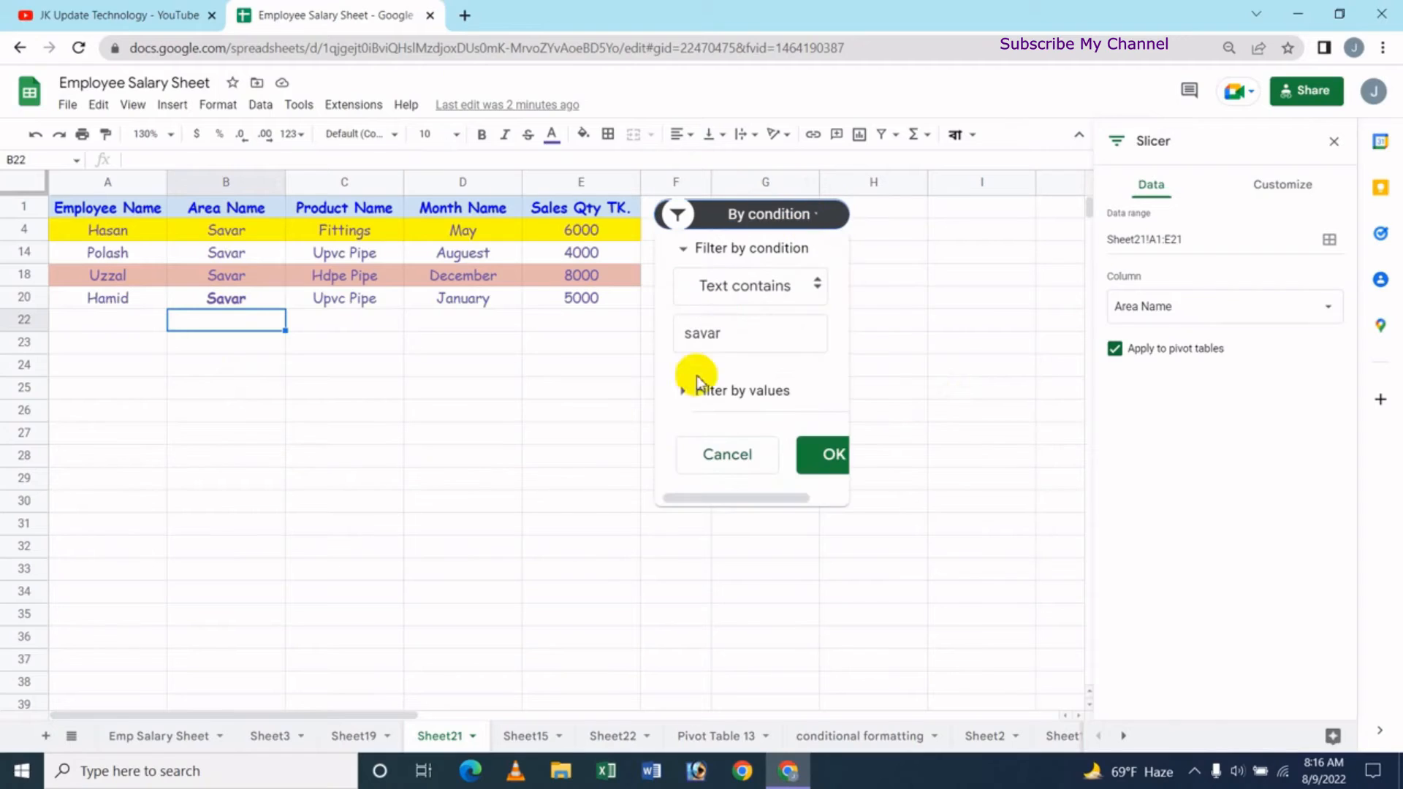
{"action": "double_click", "coordinate": [751, 336]}
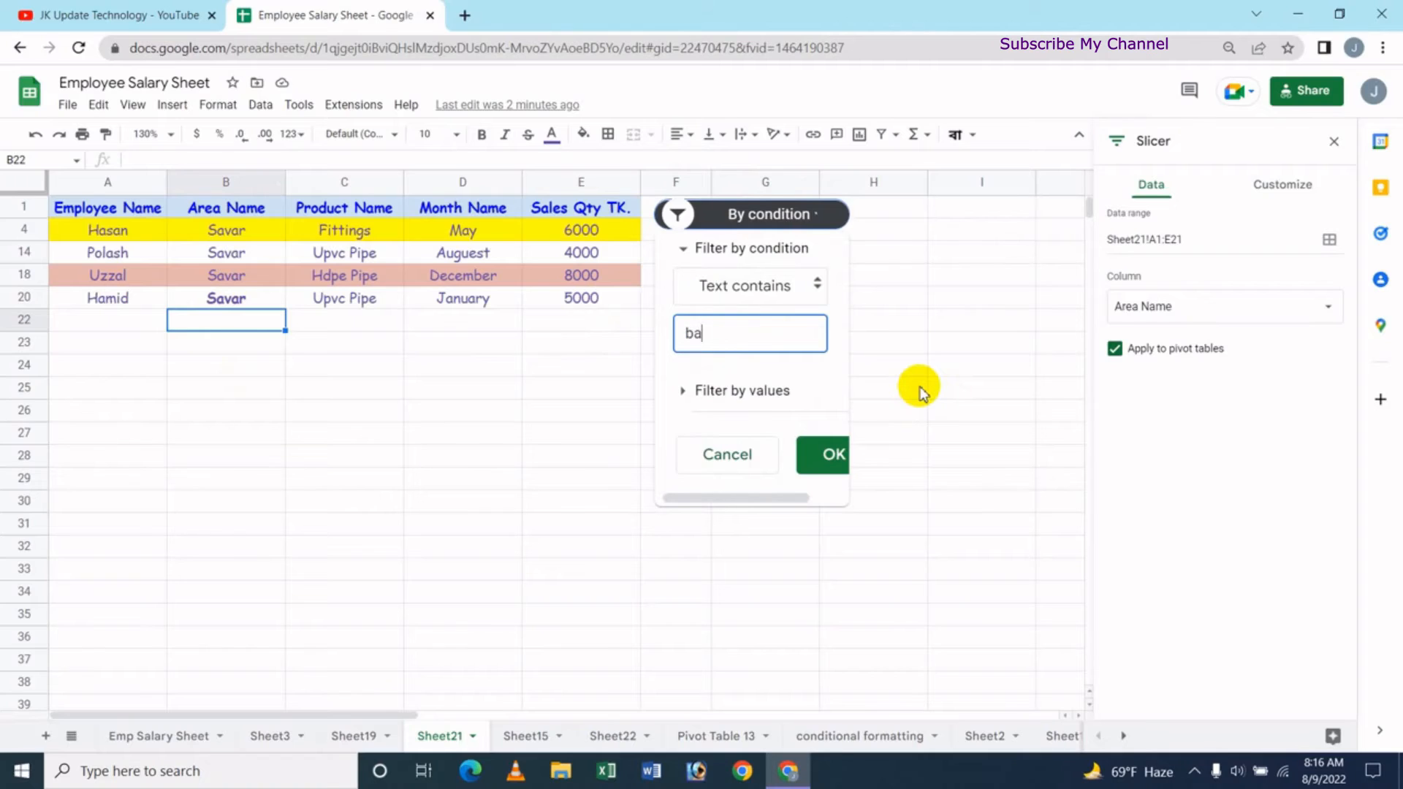
{"action": "type", "text": "badda"}
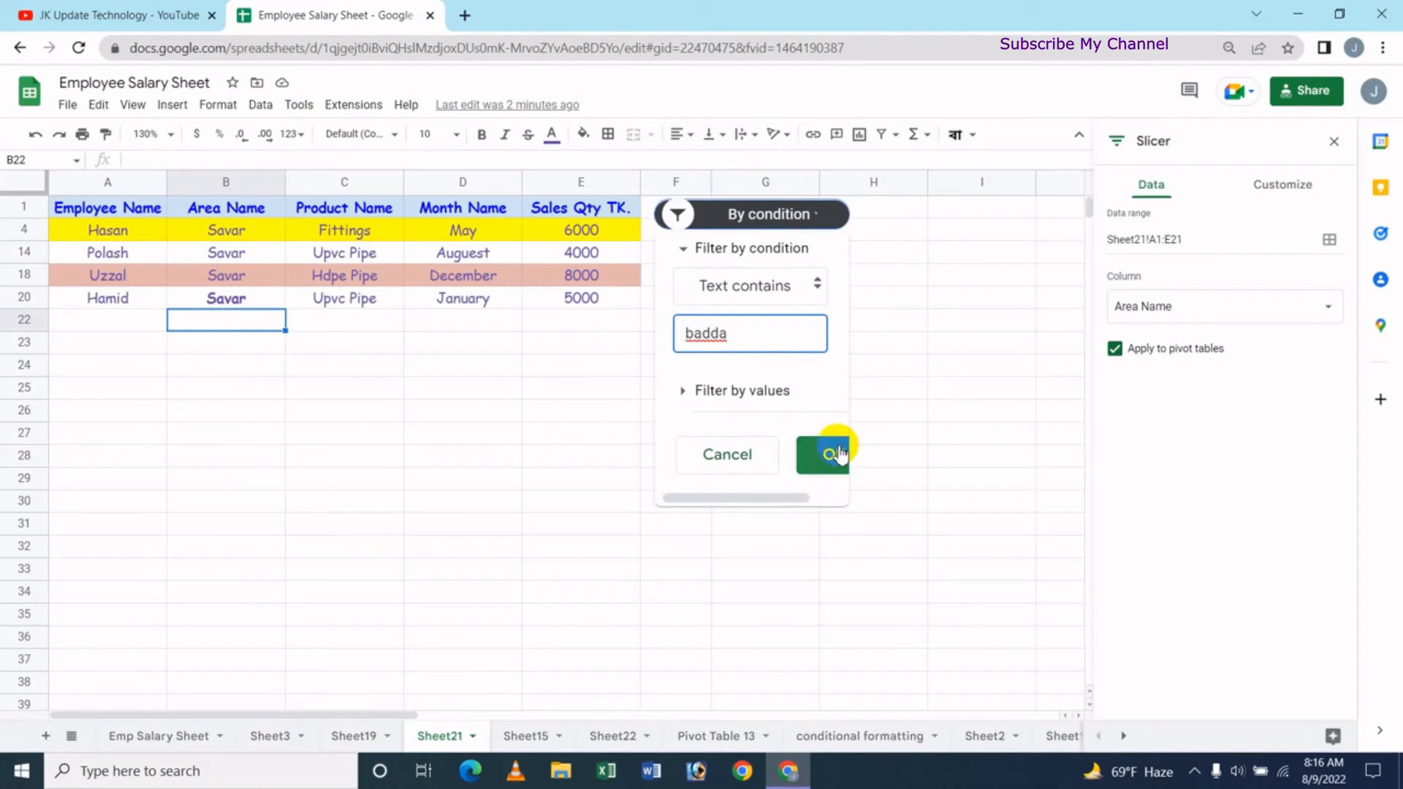
{"action": "left_click", "coordinate": [837, 453]}
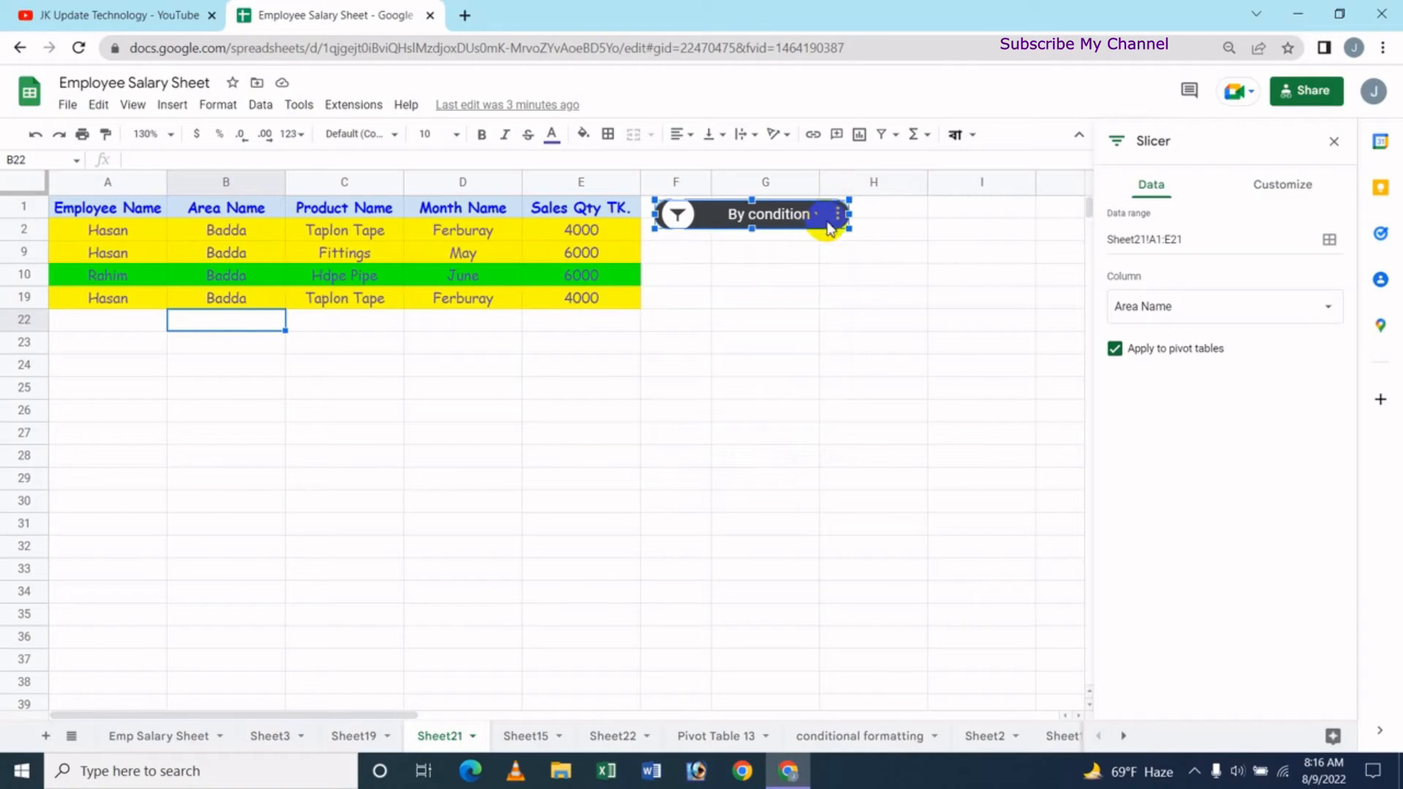
Replace the slicer's Text contains condition value with "mi" and apply it to the Area Name column.
{"action": "left_click", "coordinate": [799, 214]}
{"action": "double_click", "coordinate": [758, 335]}
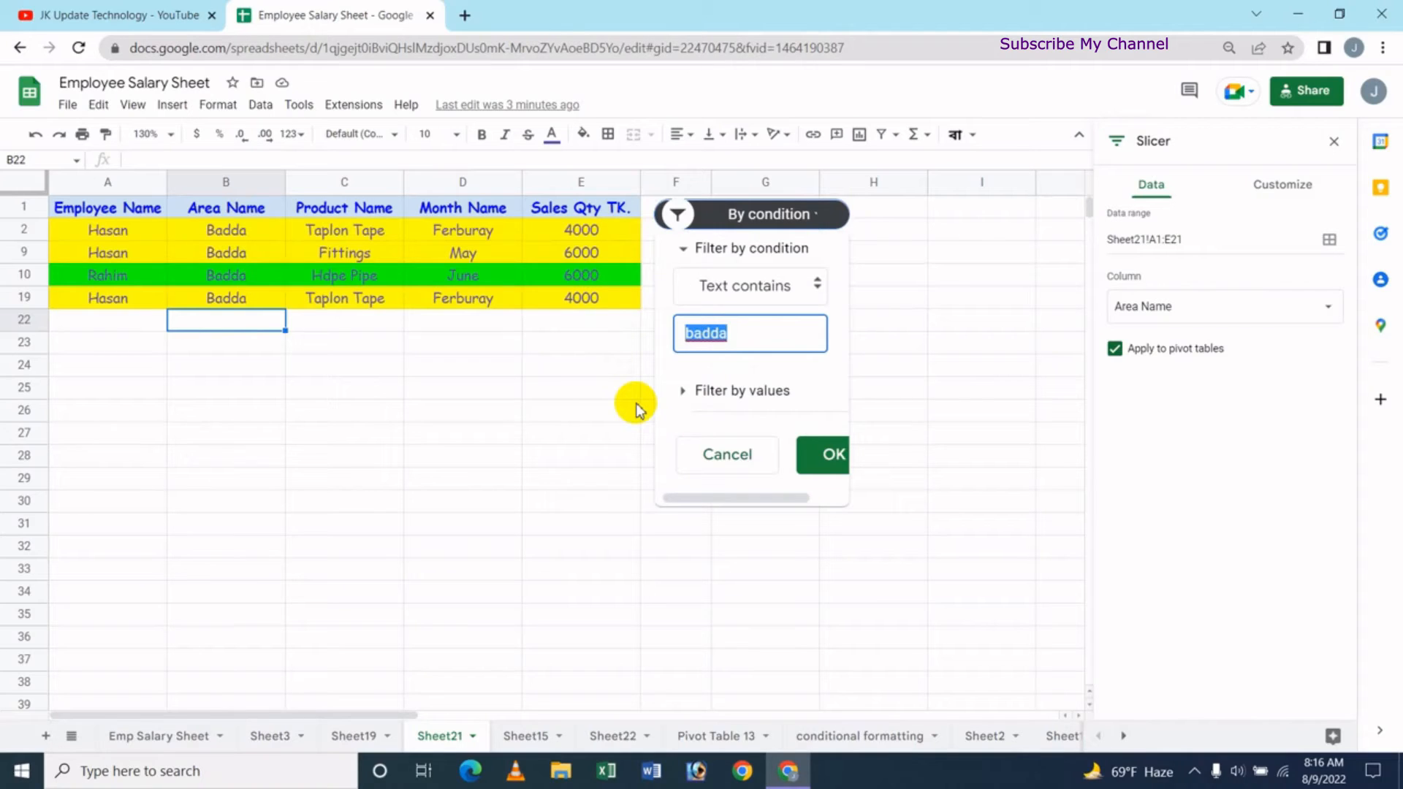
{"action": "type", "text": "mi"}
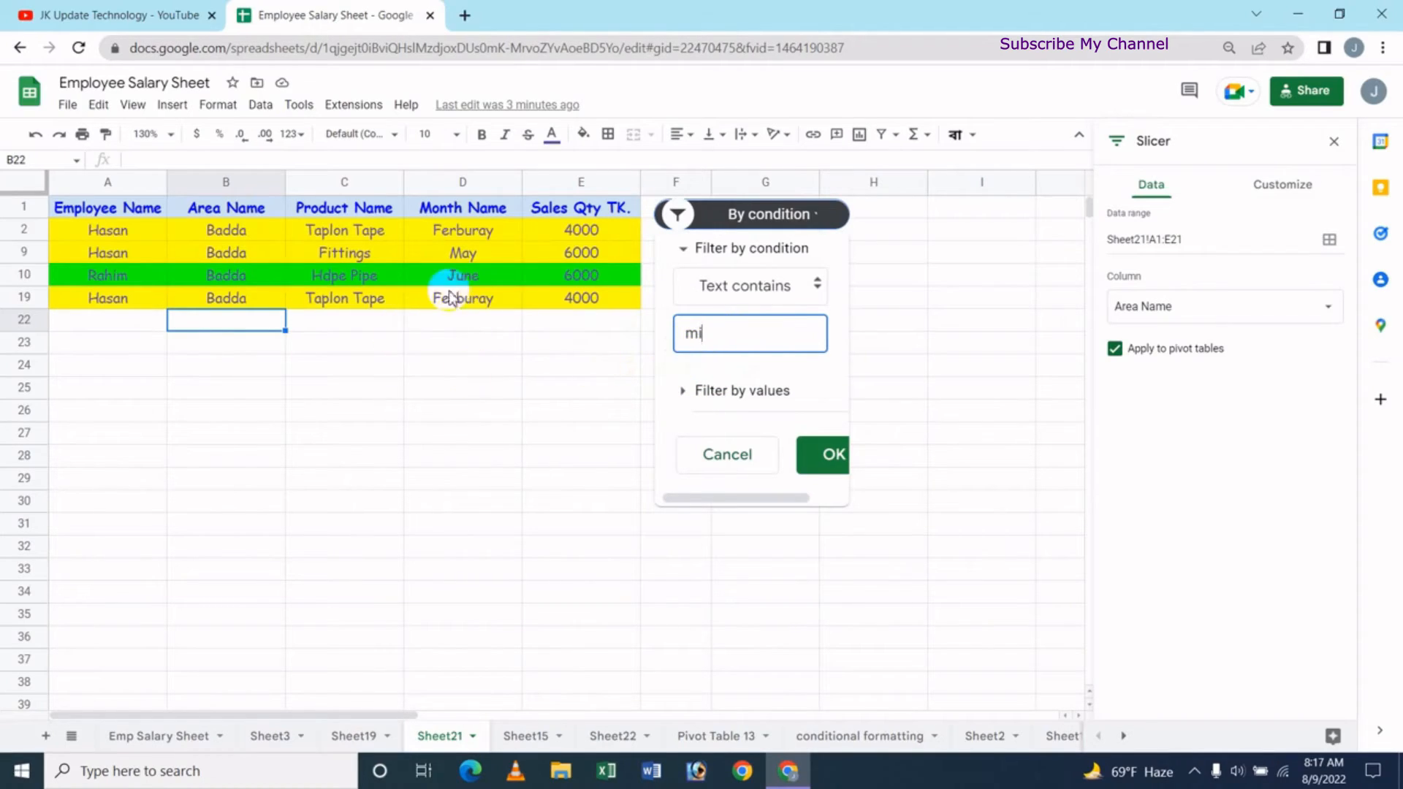
{"action": "left_click", "coordinate": [827, 454]}
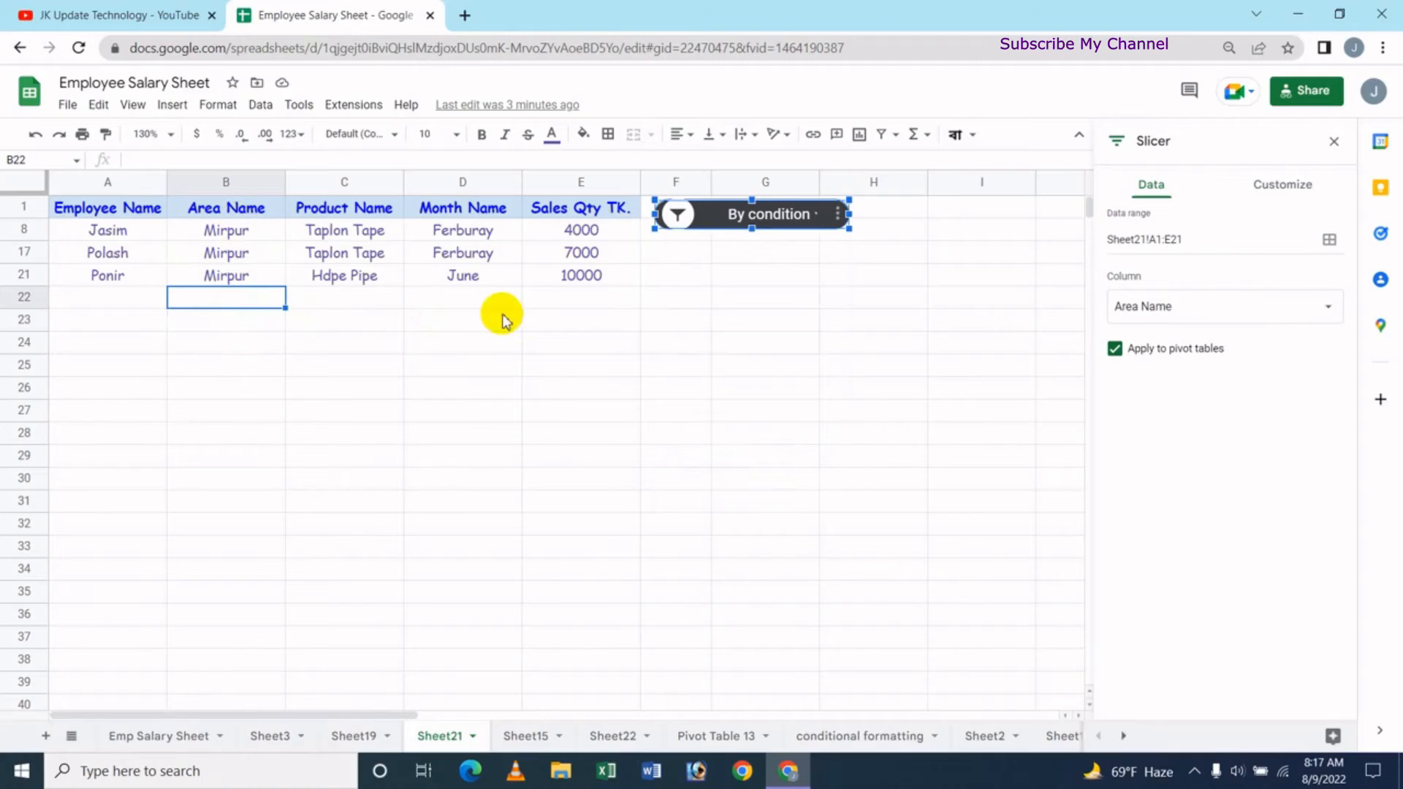
Switch the slicer's column from Area Name to Sales Qty TK.
{"action": "left_click", "coordinate": [792, 232]}
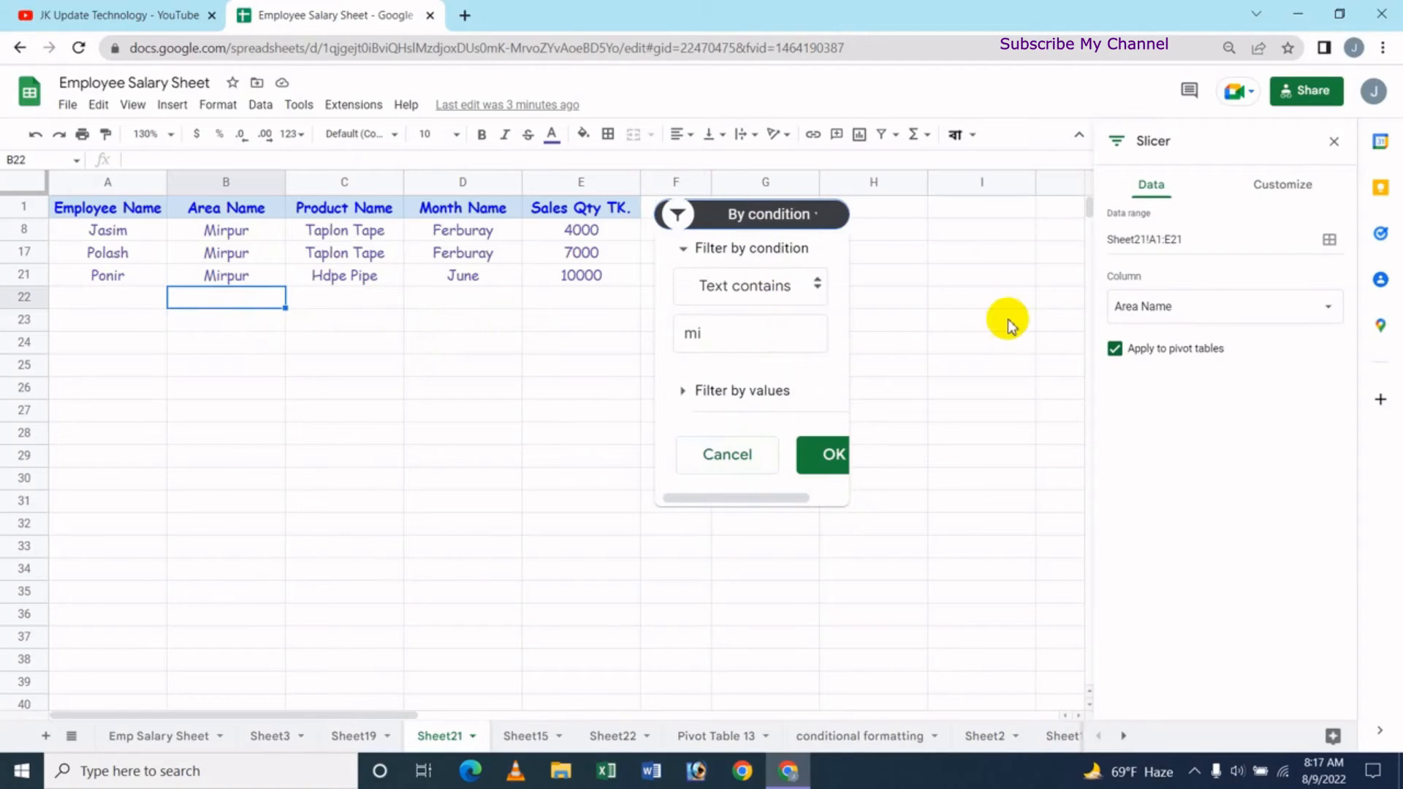
{"action": "left_click", "coordinate": [716, 215]}
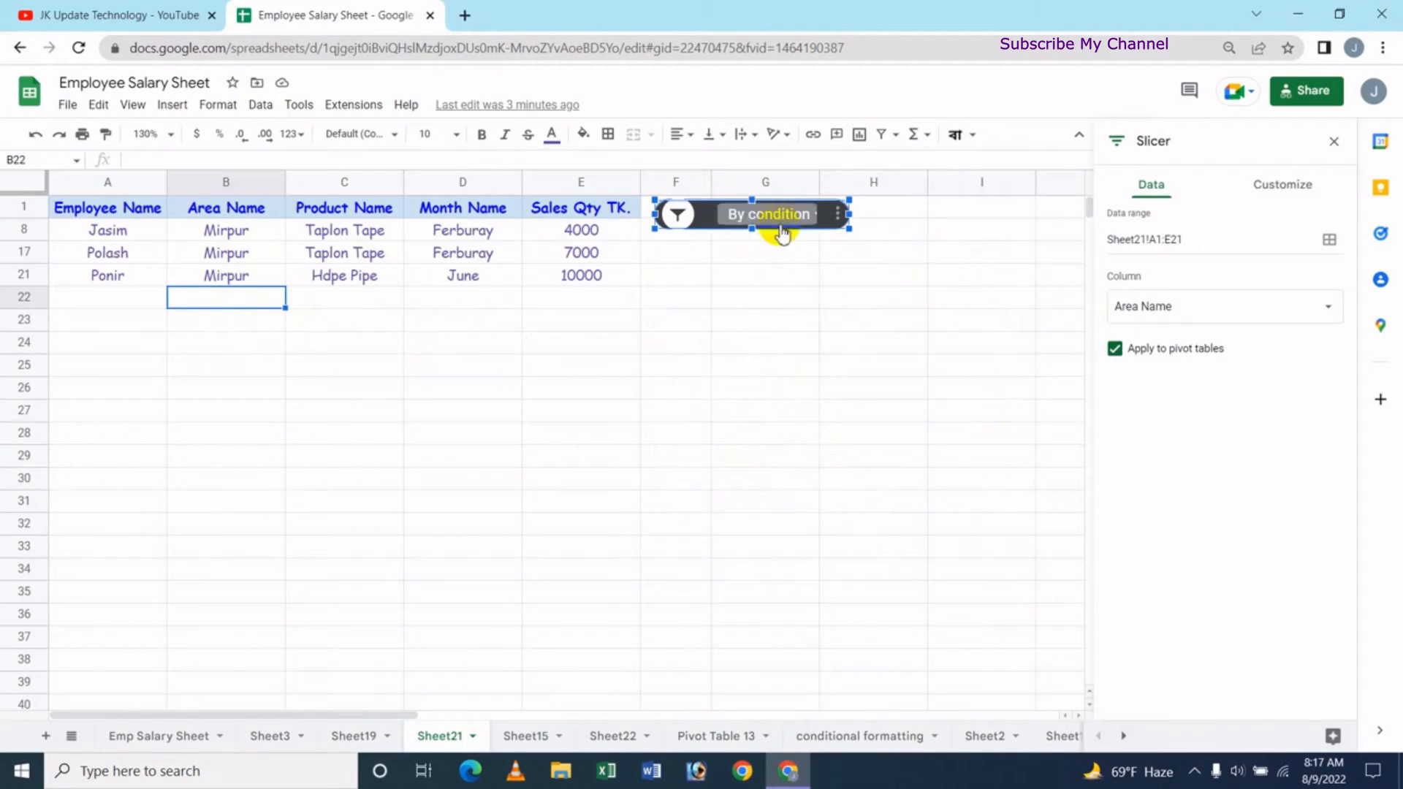
{"action": "left_click", "coordinate": [1213, 308]}
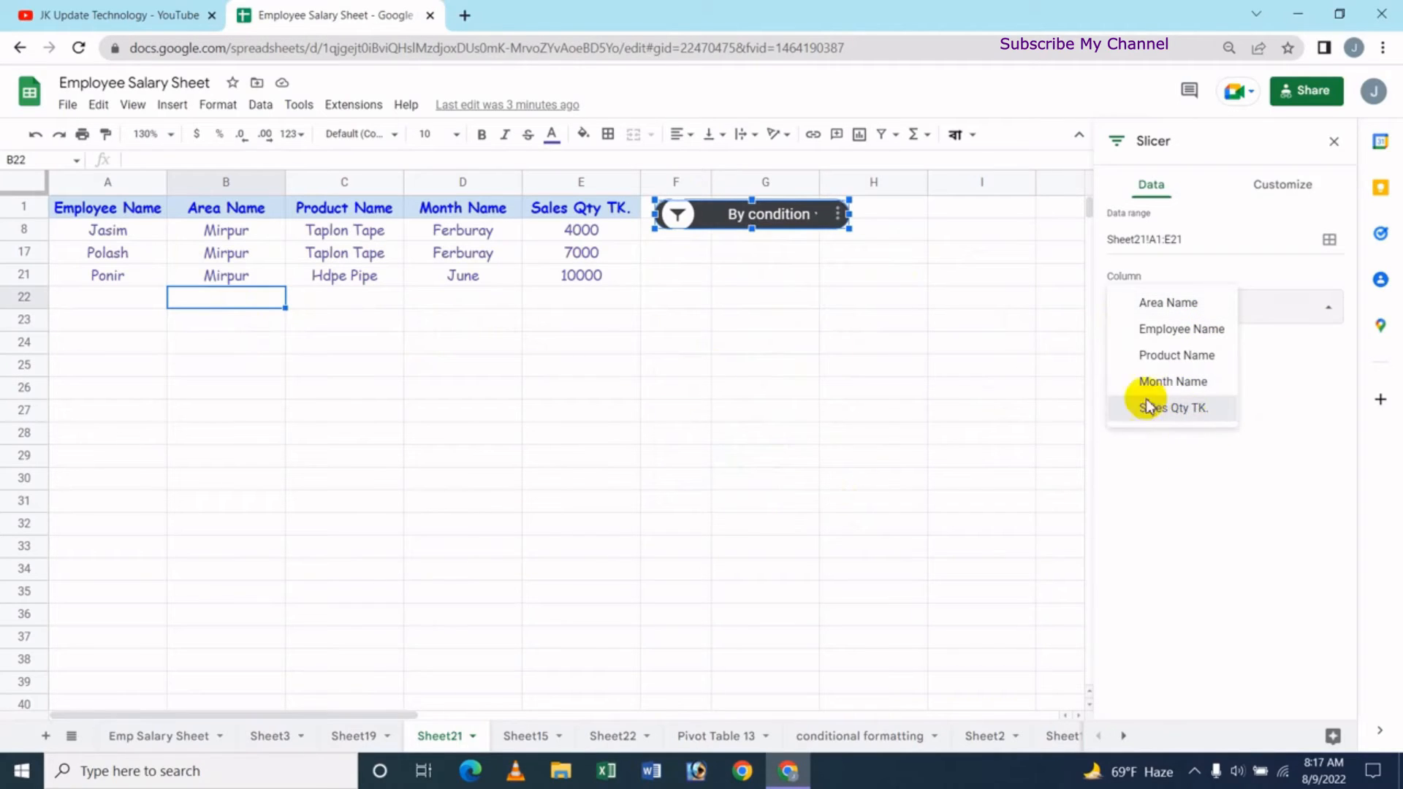
{"action": "left_click", "coordinate": [1158, 408]}
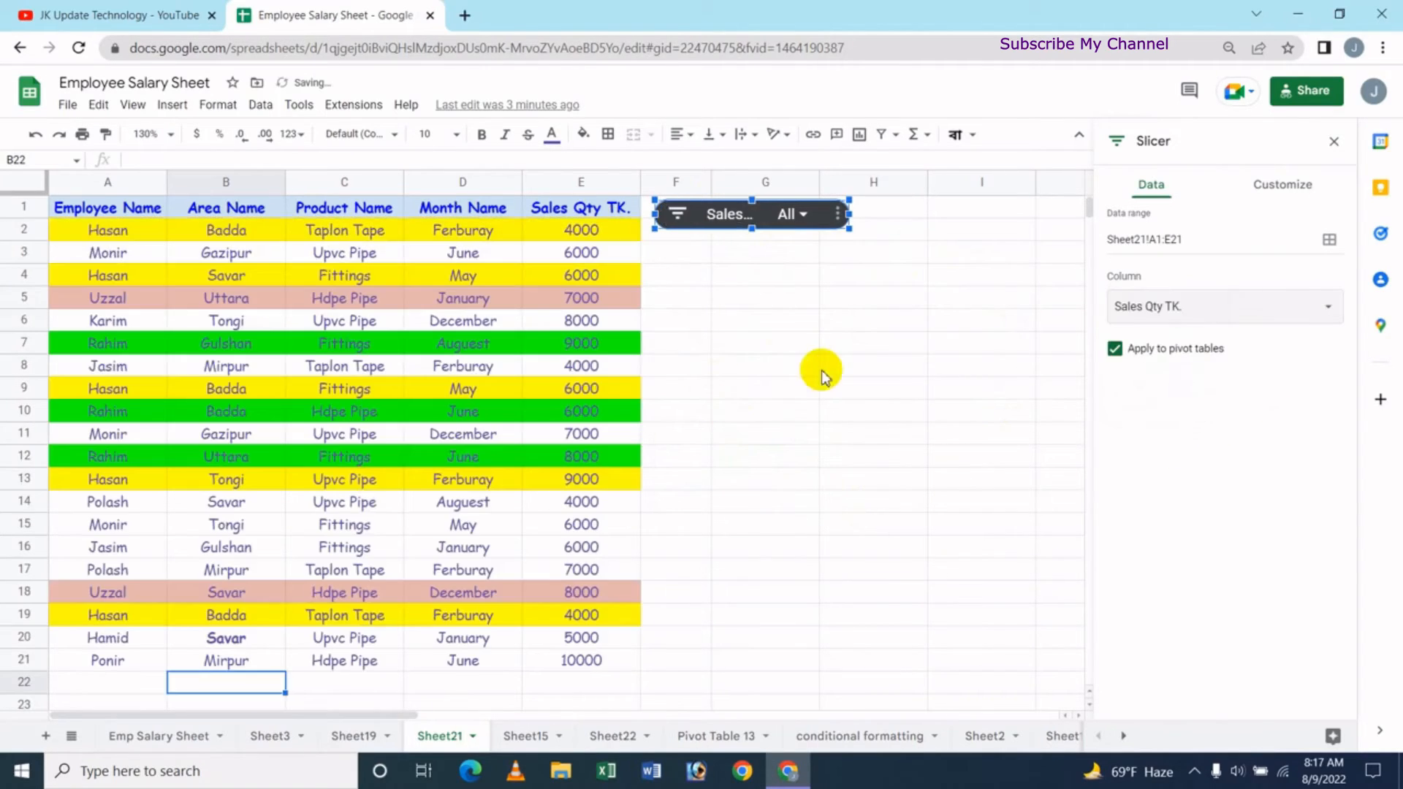
Filter the slicer's Sales Qty TK. column by values, excluding 4000, 5000 and 7000.
{"action": "left_click", "coordinate": [803, 219]}
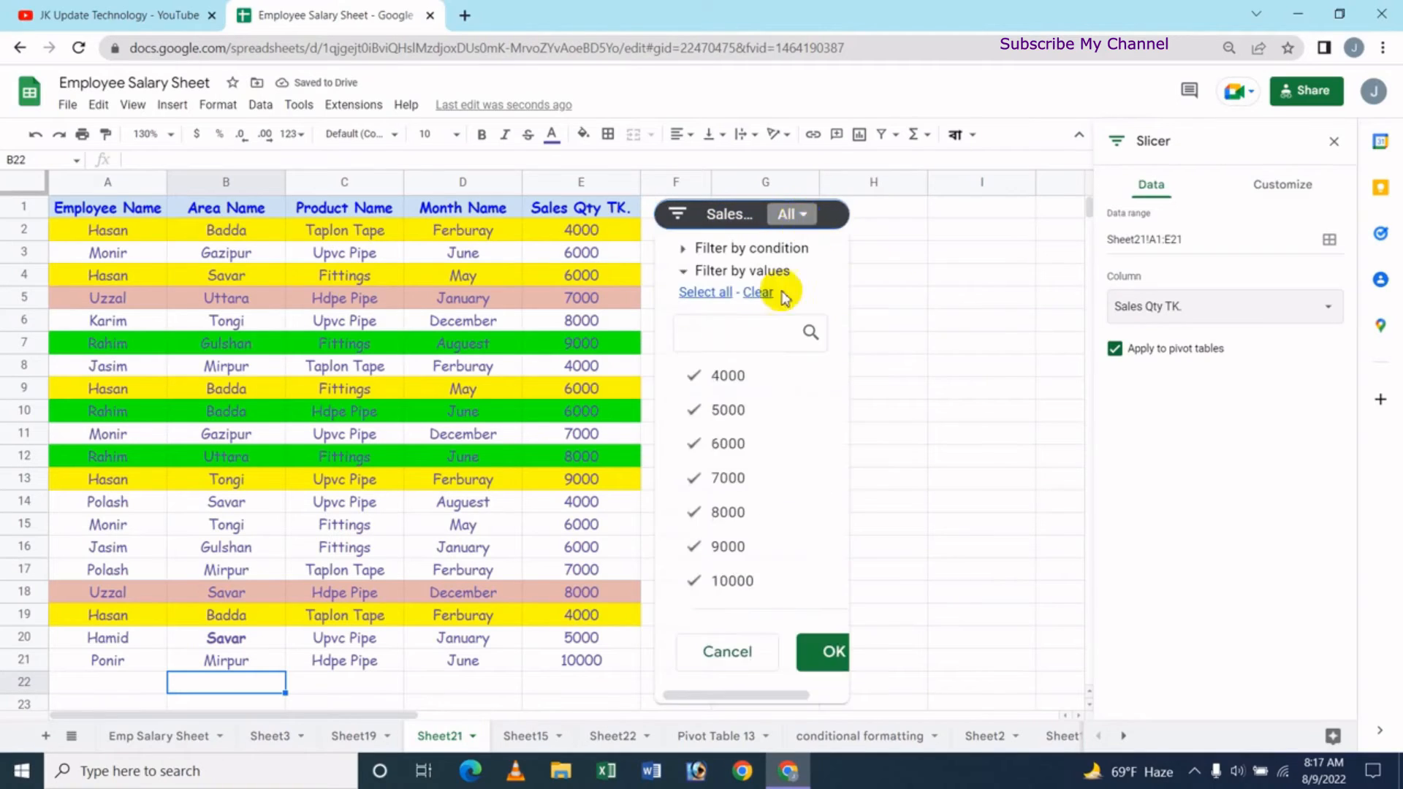
{"action": "left_click", "coordinate": [743, 375]}
{"action": "left_click", "coordinate": [739, 414]}
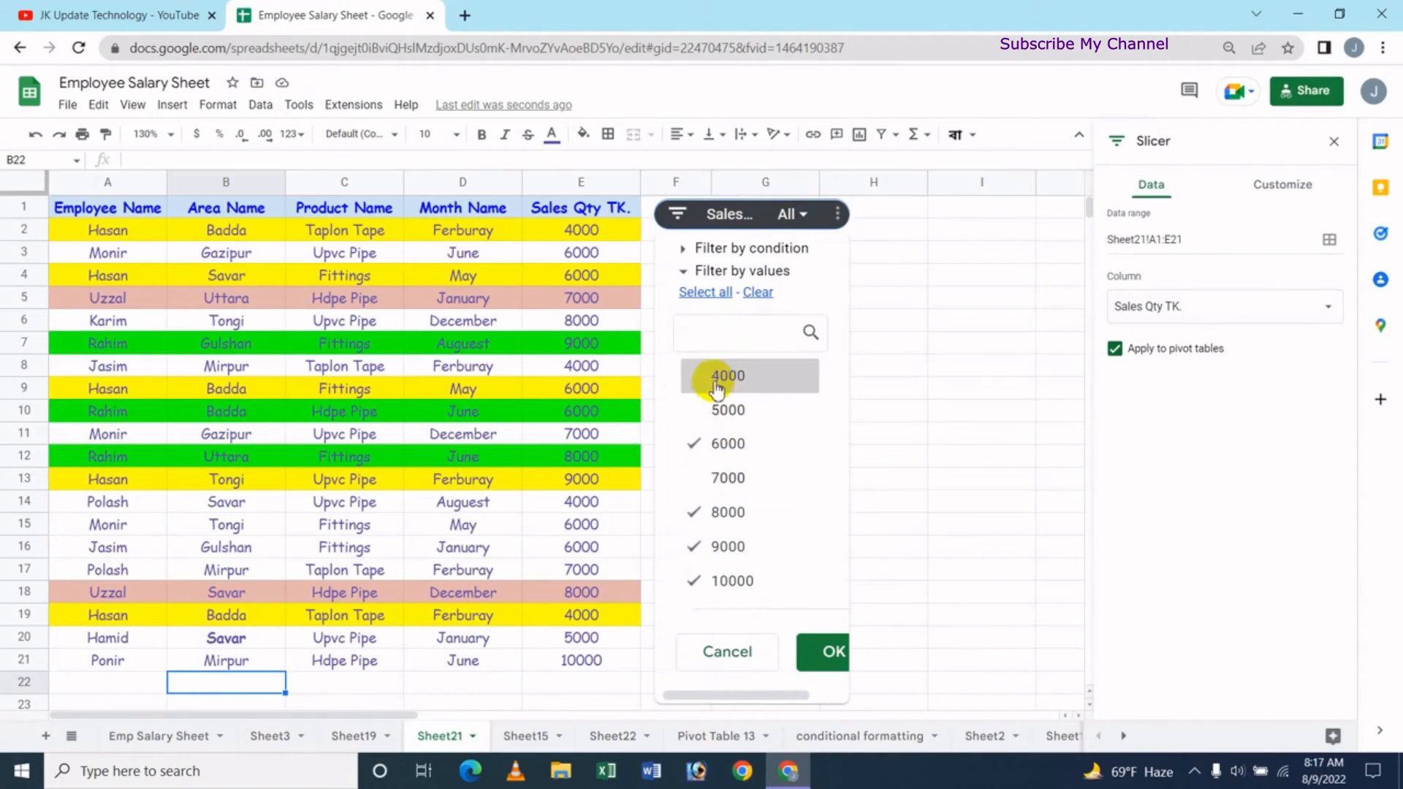
{"action": "left_click", "coordinate": [822, 649]}
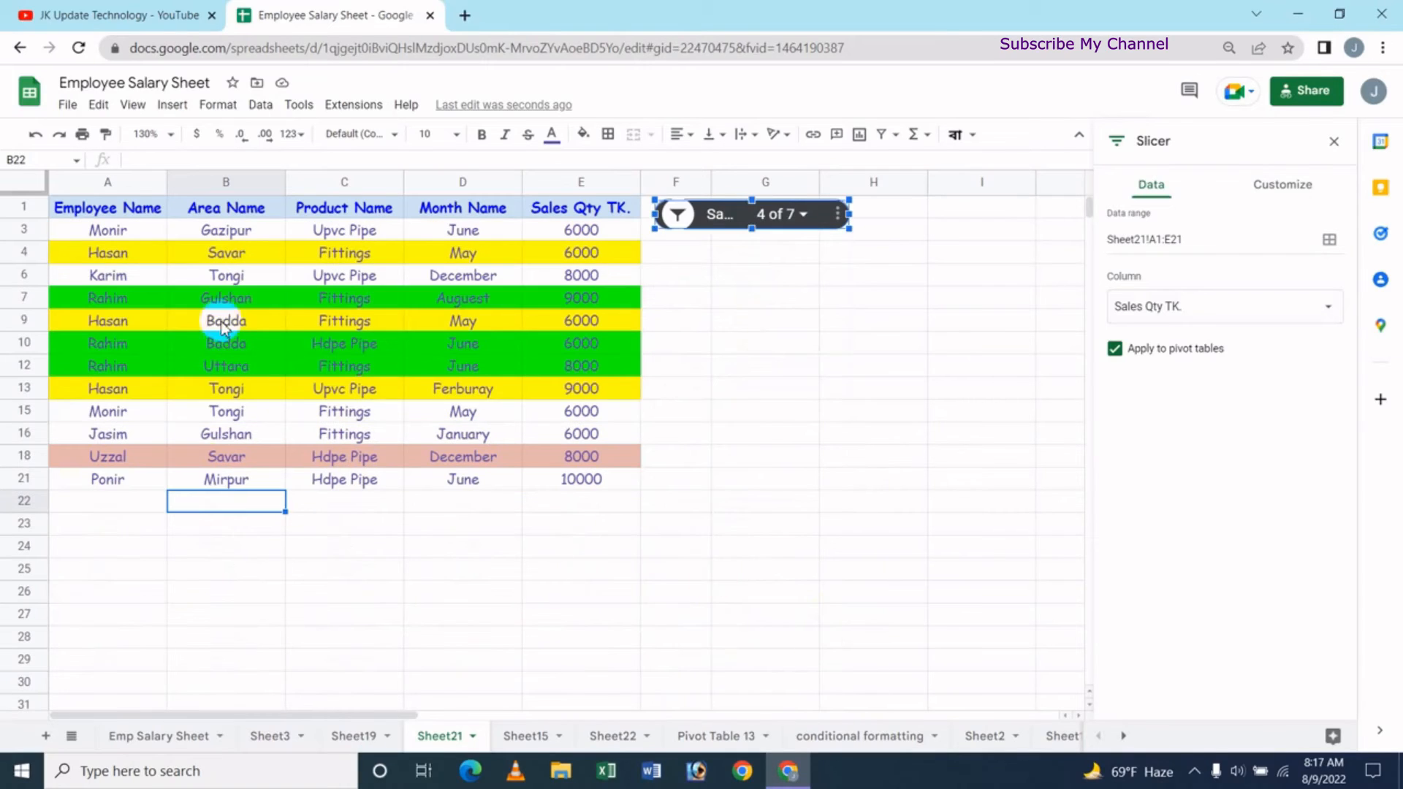
Clear the slicer's selected values, search for 6000 and filter the Sales Qty TK. column to only that value.
{"action": "left_click", "coordinate": [788, 217]}
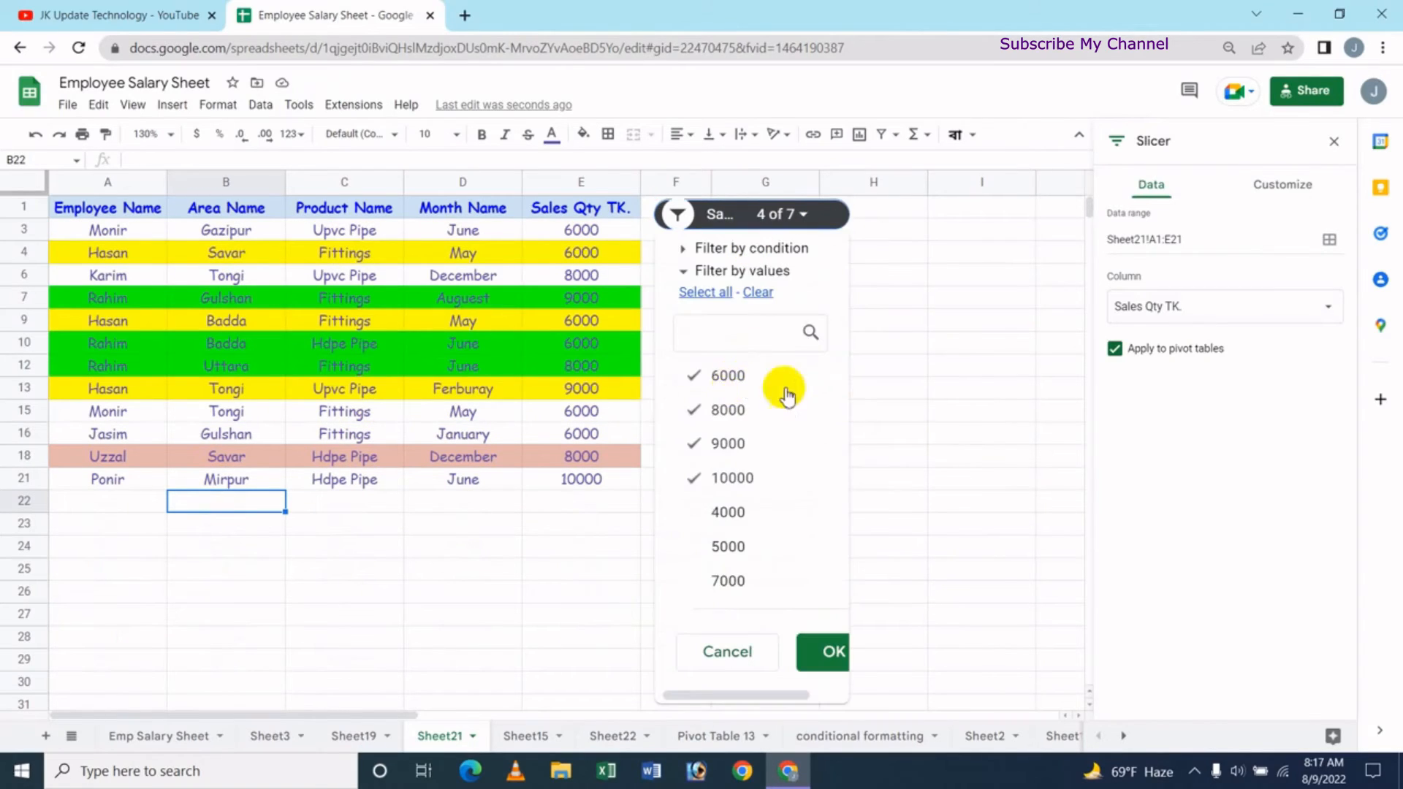
{"action": "left_click", "coordinate": [758, 292]}
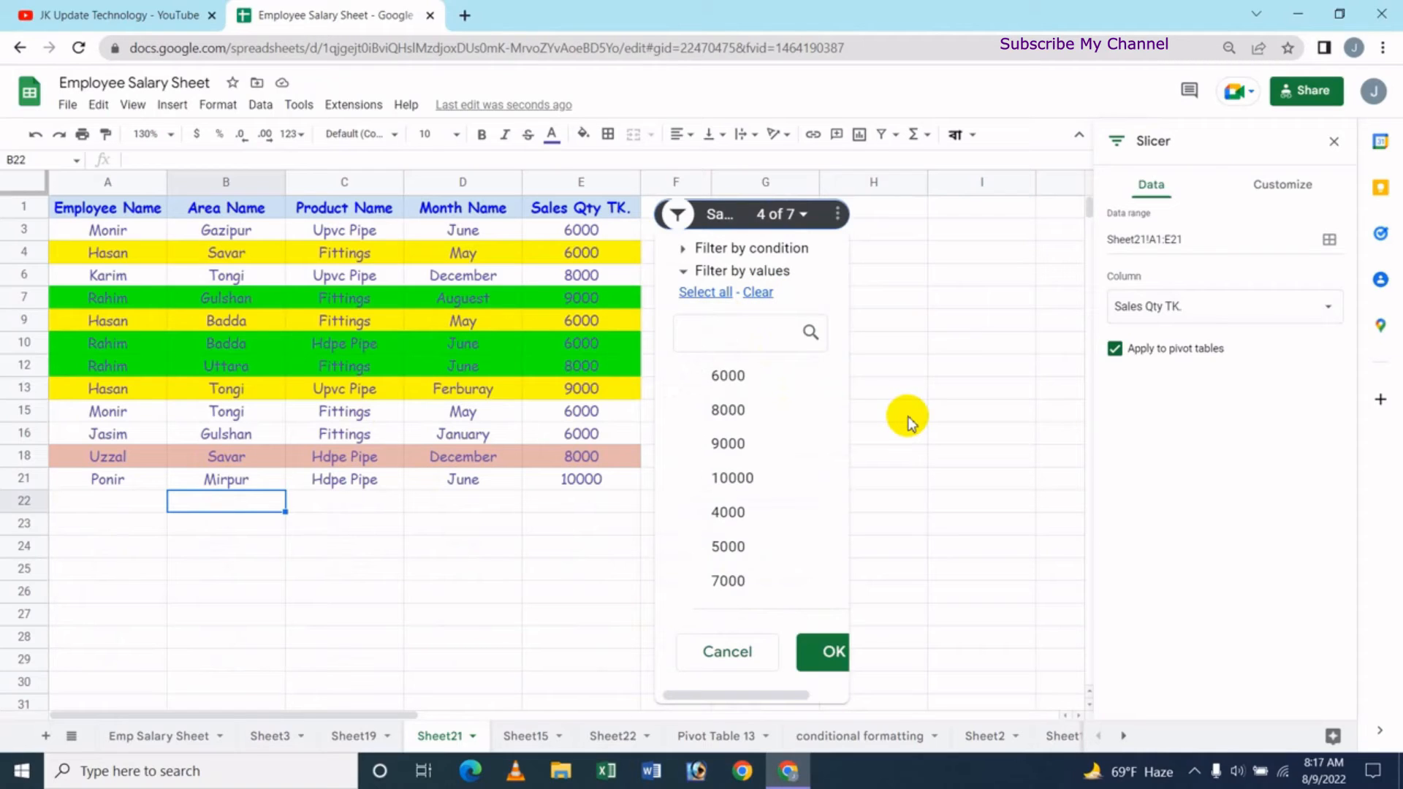
{"action": "type", "text": "6000"}
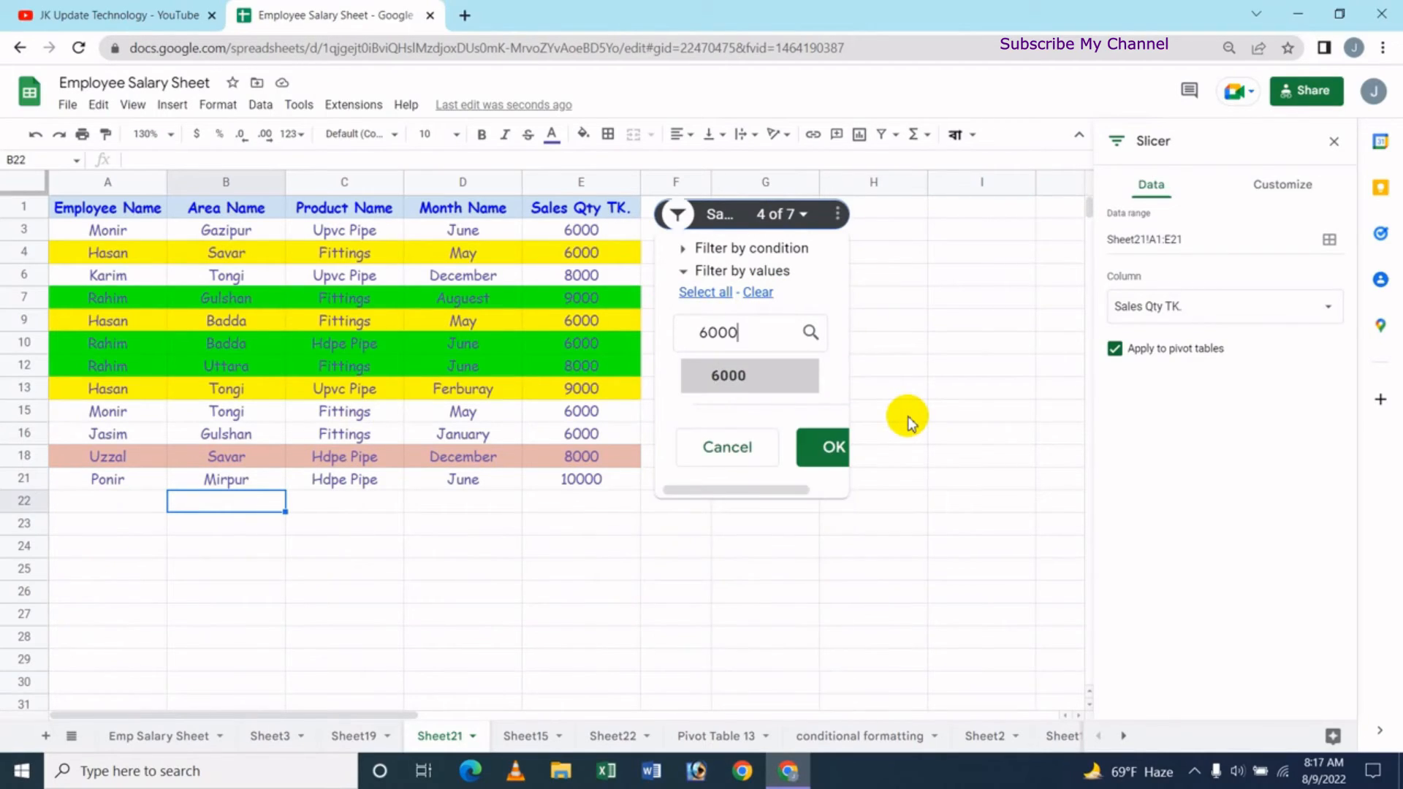
{"action": "left_click", "coordinate": [713, 375]}
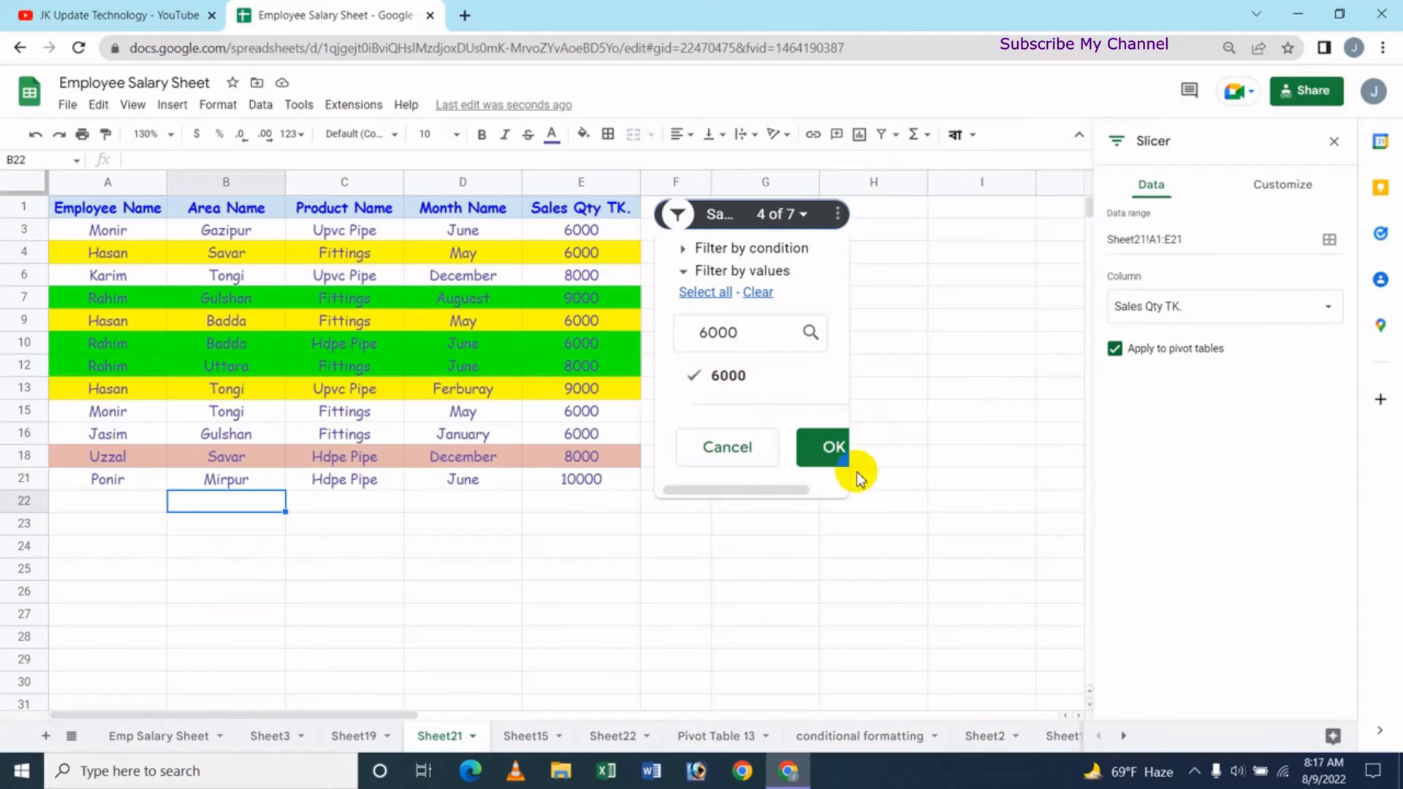
{"action": "left_click", "coordinate": [844, 459]}
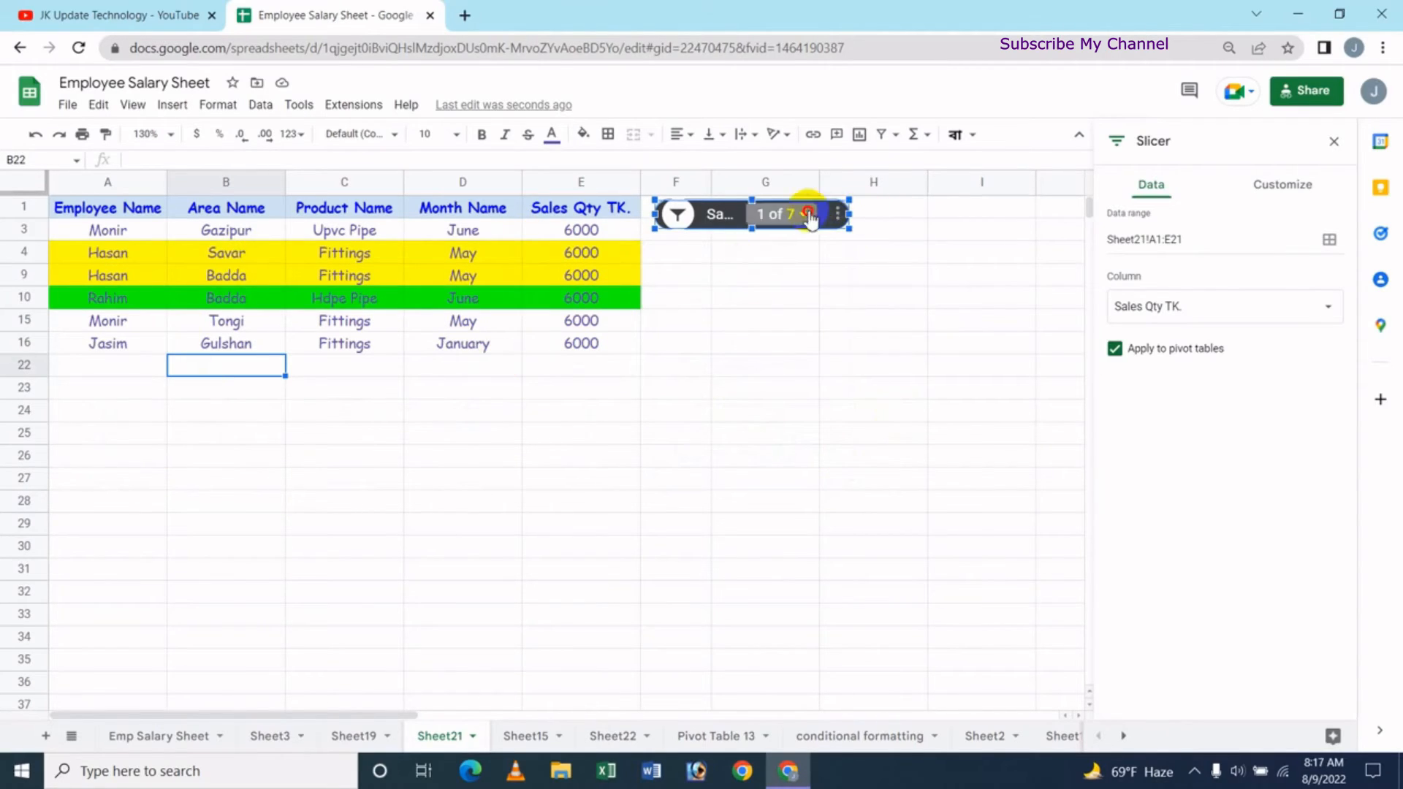
Reselect all Sales Qty TK. values in the slicer and apply the filter.
{"action": "left_click", "coordinate": [776, 223]}
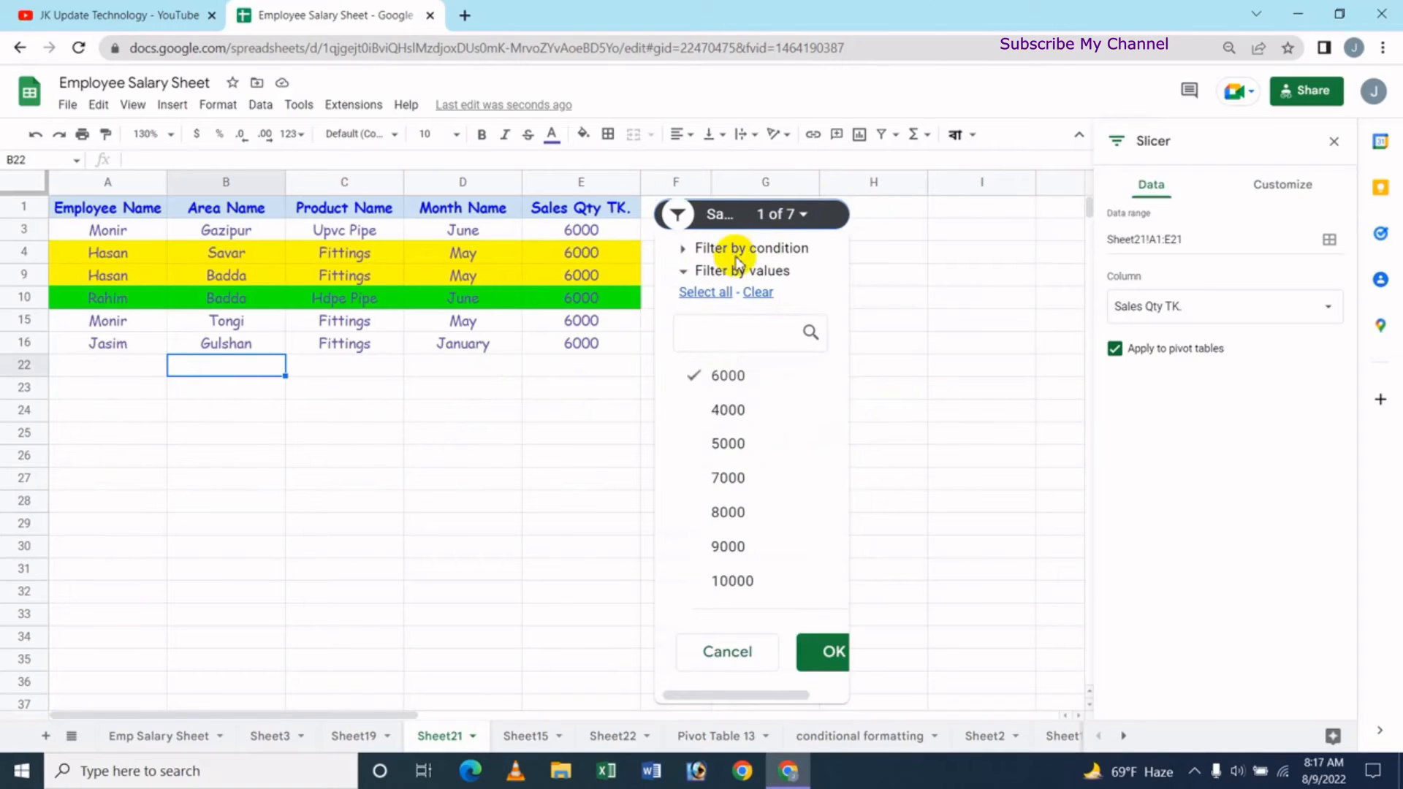
{"action": "left_click", "coordinate": [746, 252]}
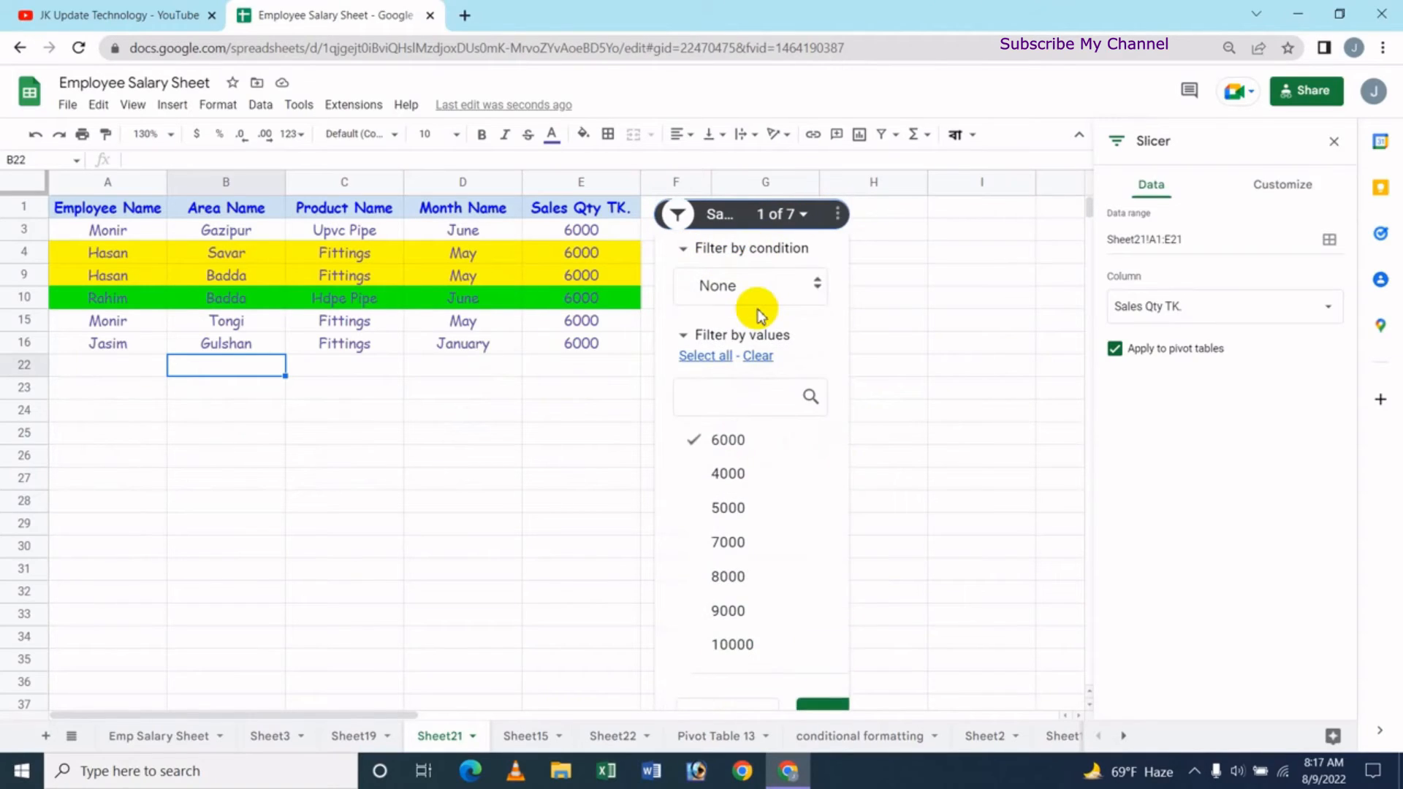
{"action": "left_click", "coordinate": [709, 355]}
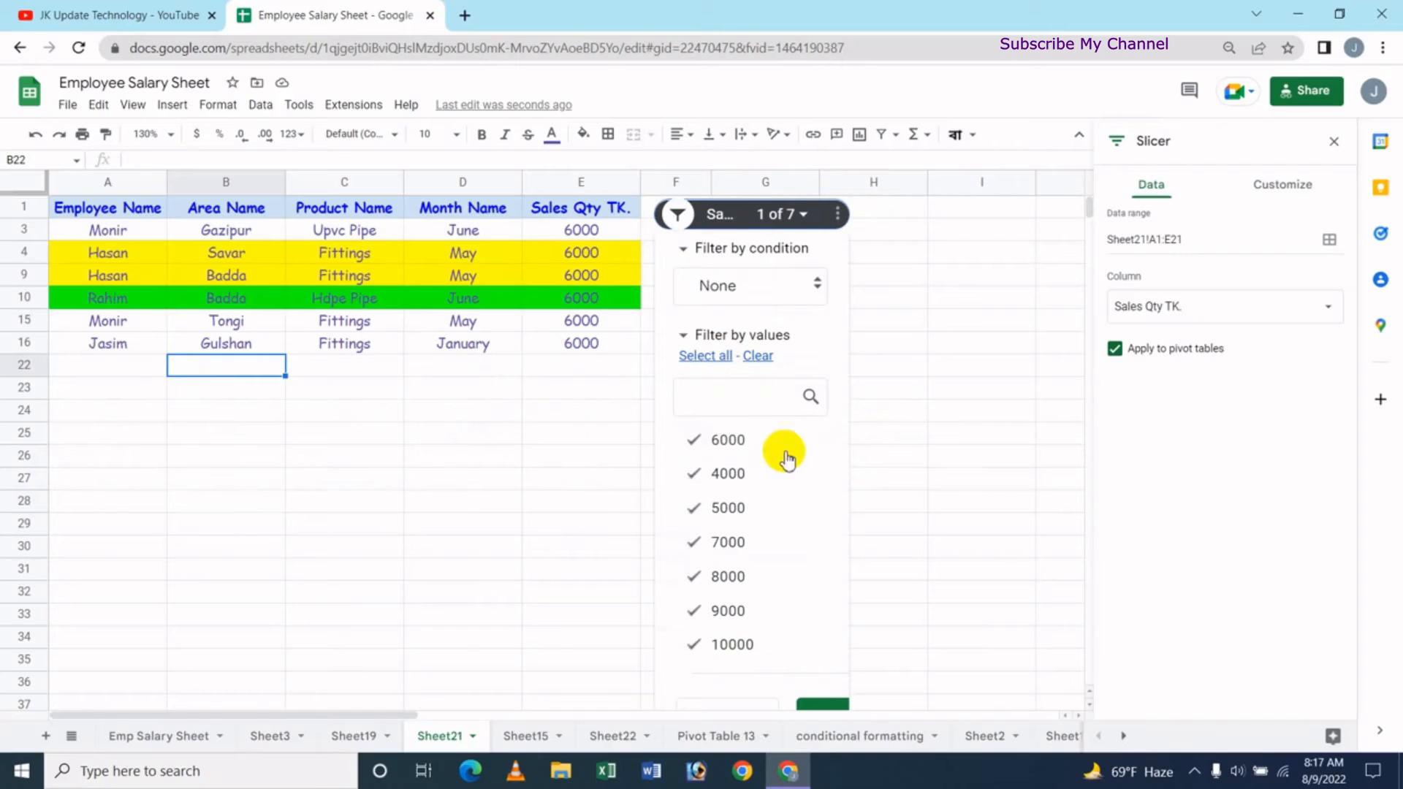
{"action": "left_click", "coordinate": [827, 706]}
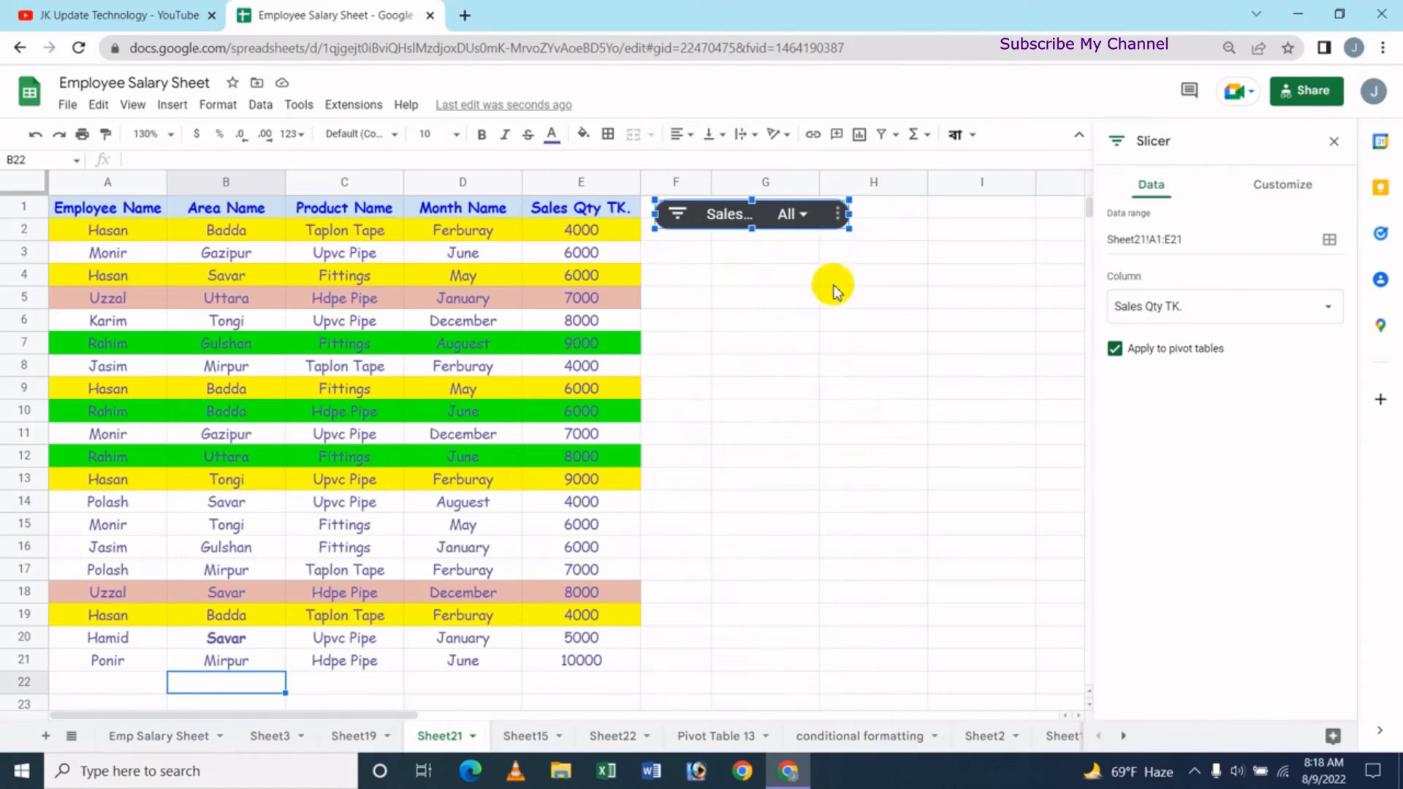
Filter the slicer's Sales Qty TK. column by condition, using Greater than with the value 6000.
{"action": "left_click", "coordinate": [786, 215]}
{"action": "left_click", "coordinate": [757, 247]}
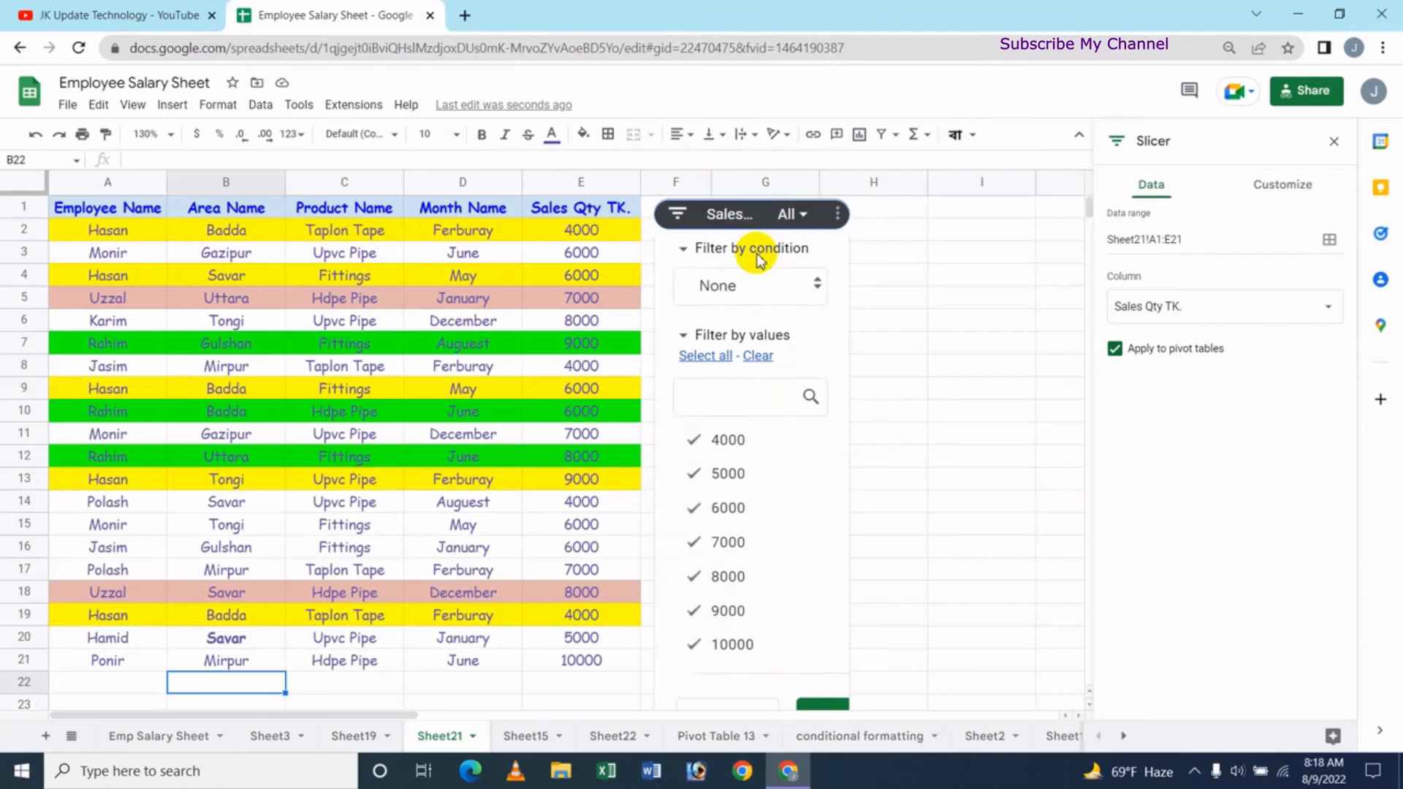
{"action": "left_click", "coordinate": [818, 287]}
{"action": "scroll", "coordinate": [644, 563], "scroll_direction": "down", "scroll_amount": 1}
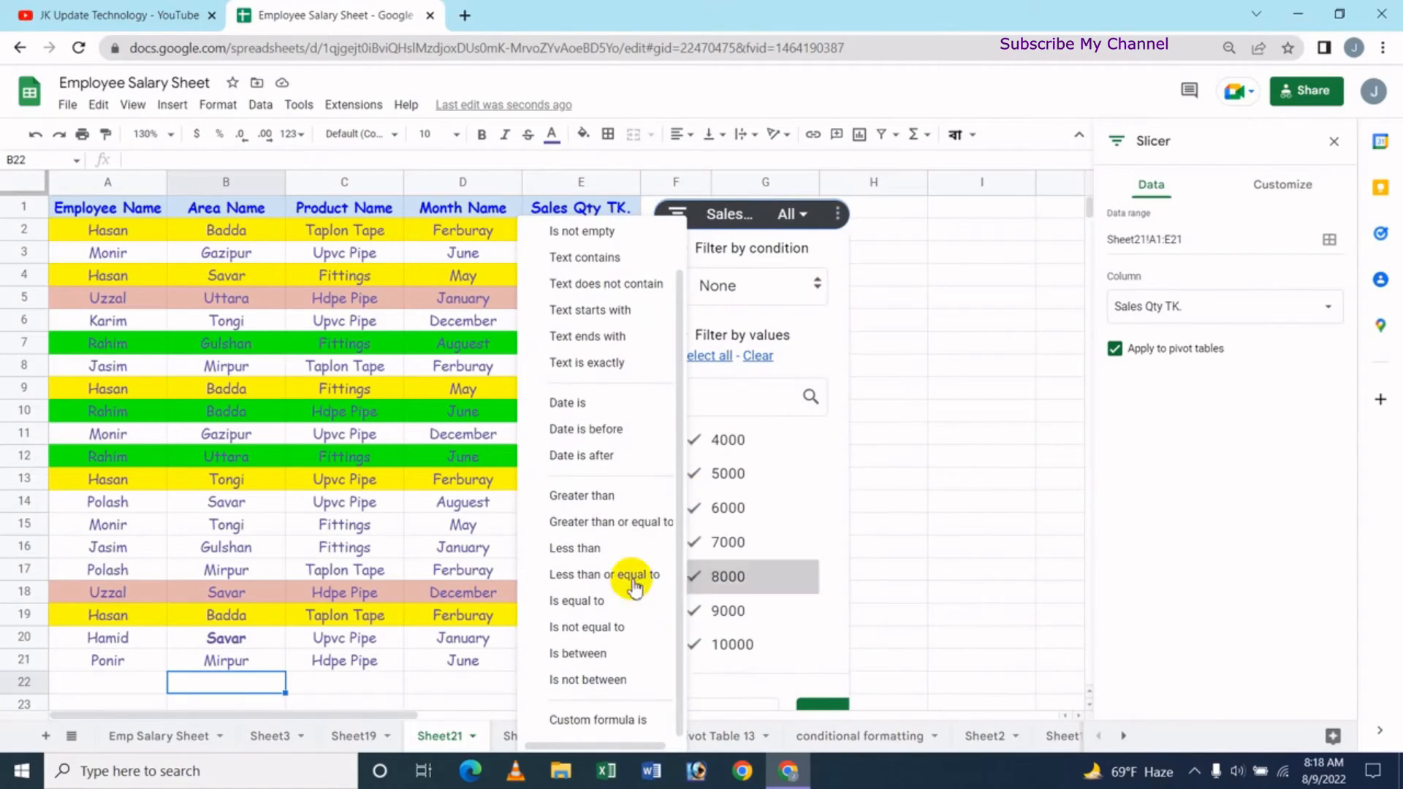
{"action": "left_click", "coordinate": [616, 501]}
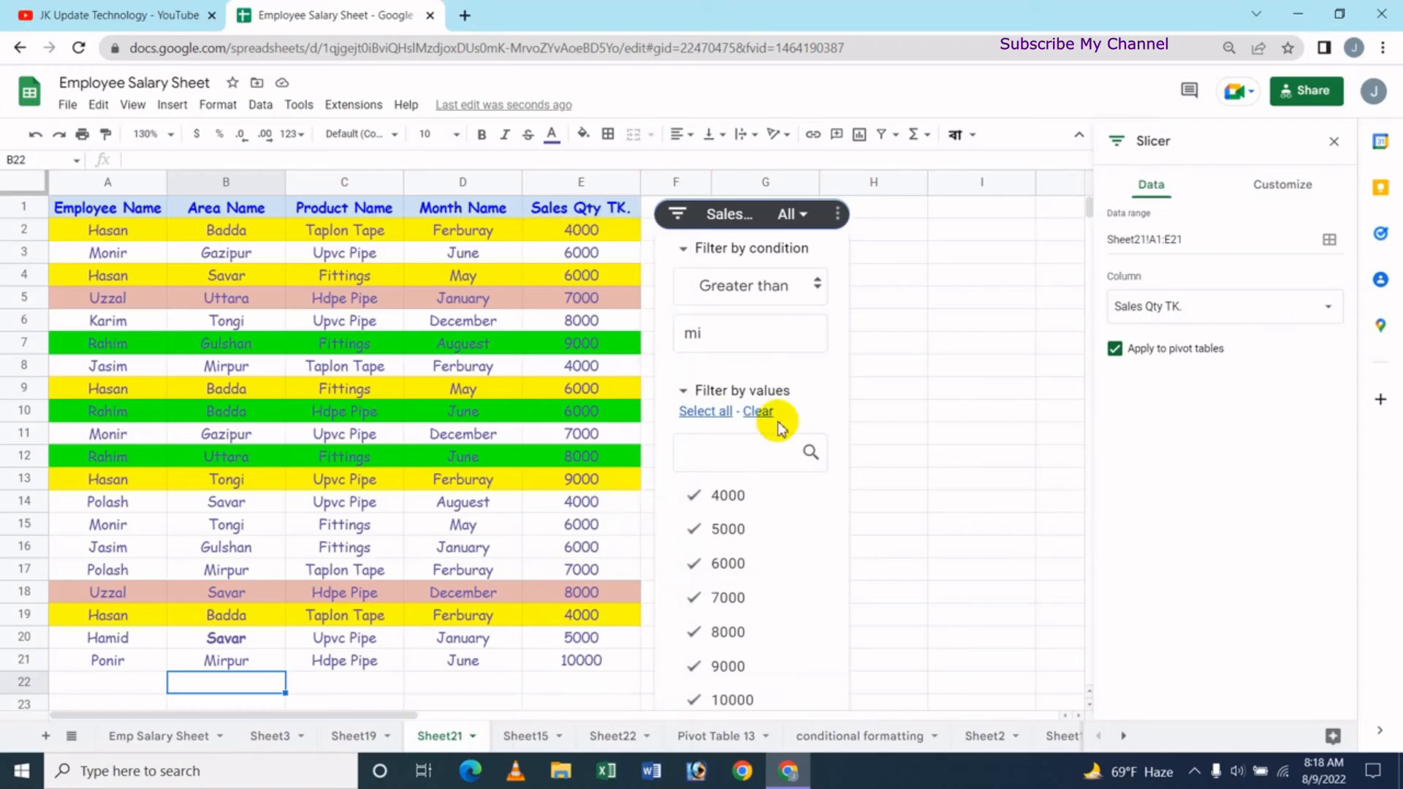
{"action": "left_click", "coordinate": [748, 331]}
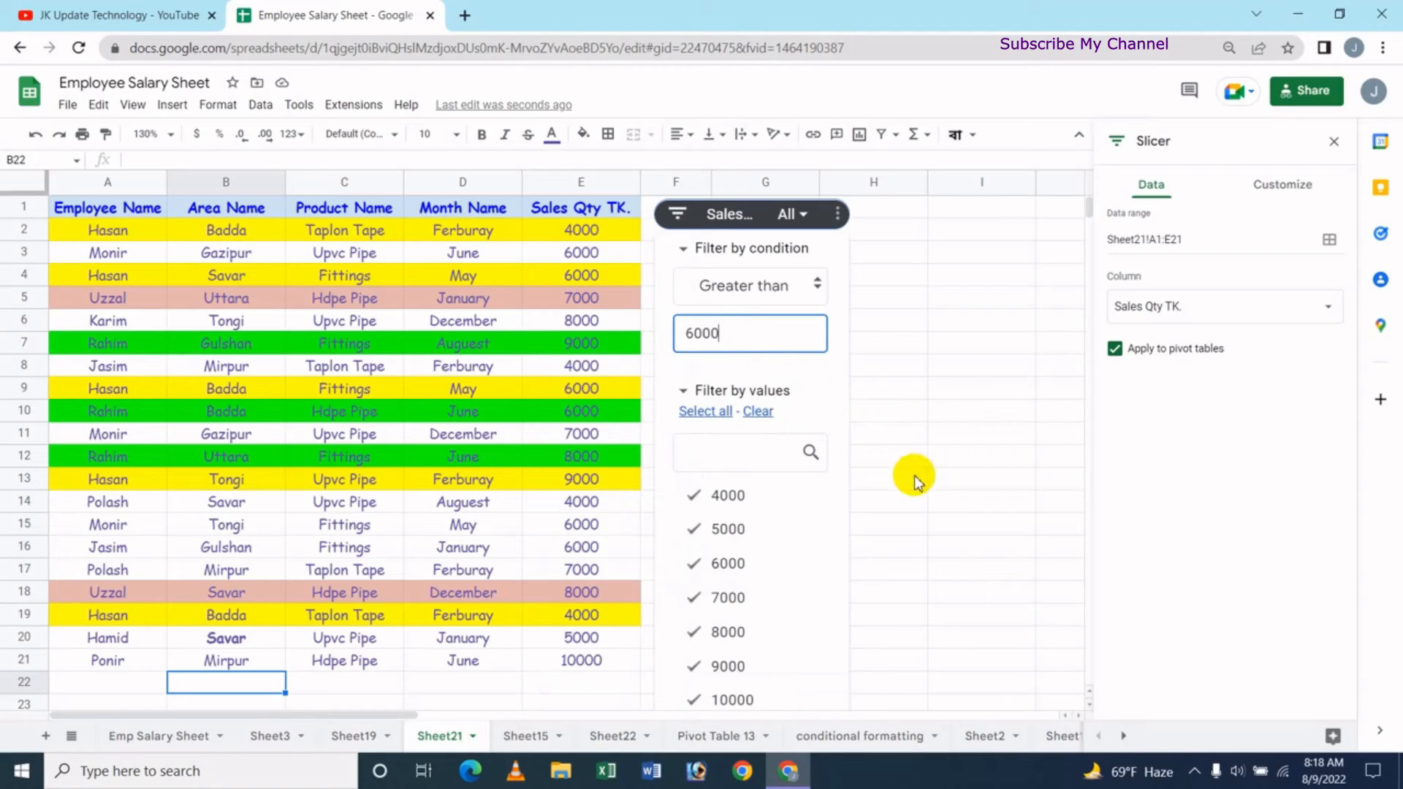
{"action": "scroll", "coordinate": [887, 475], "scroll_direction": "down", "scroll_amount": 3}
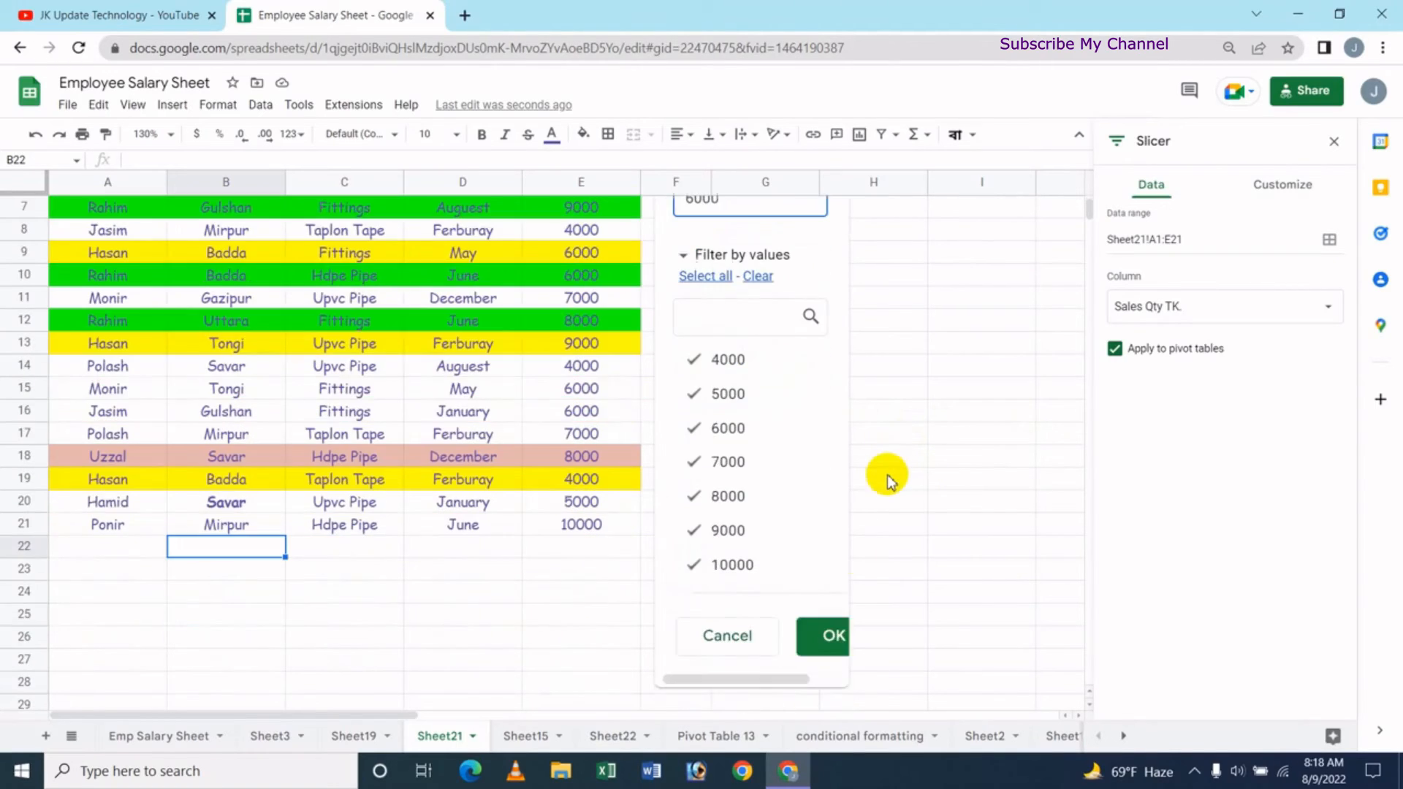
{"action": "left_click", "coordinate": [823, 635]}
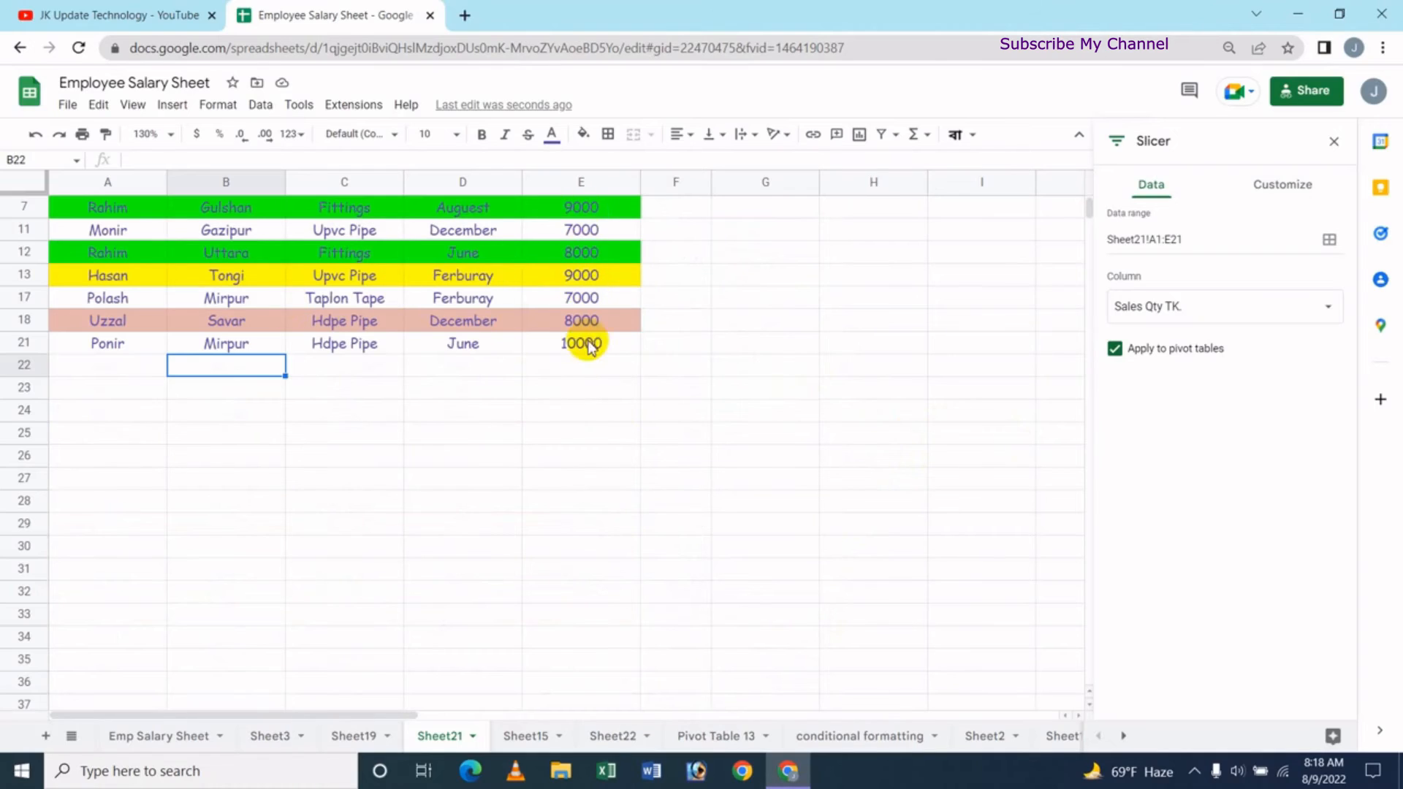
{"action": "scroll", "coordinate": [955, 351], "scroll_direction": "up", "scroll_amount": 2}
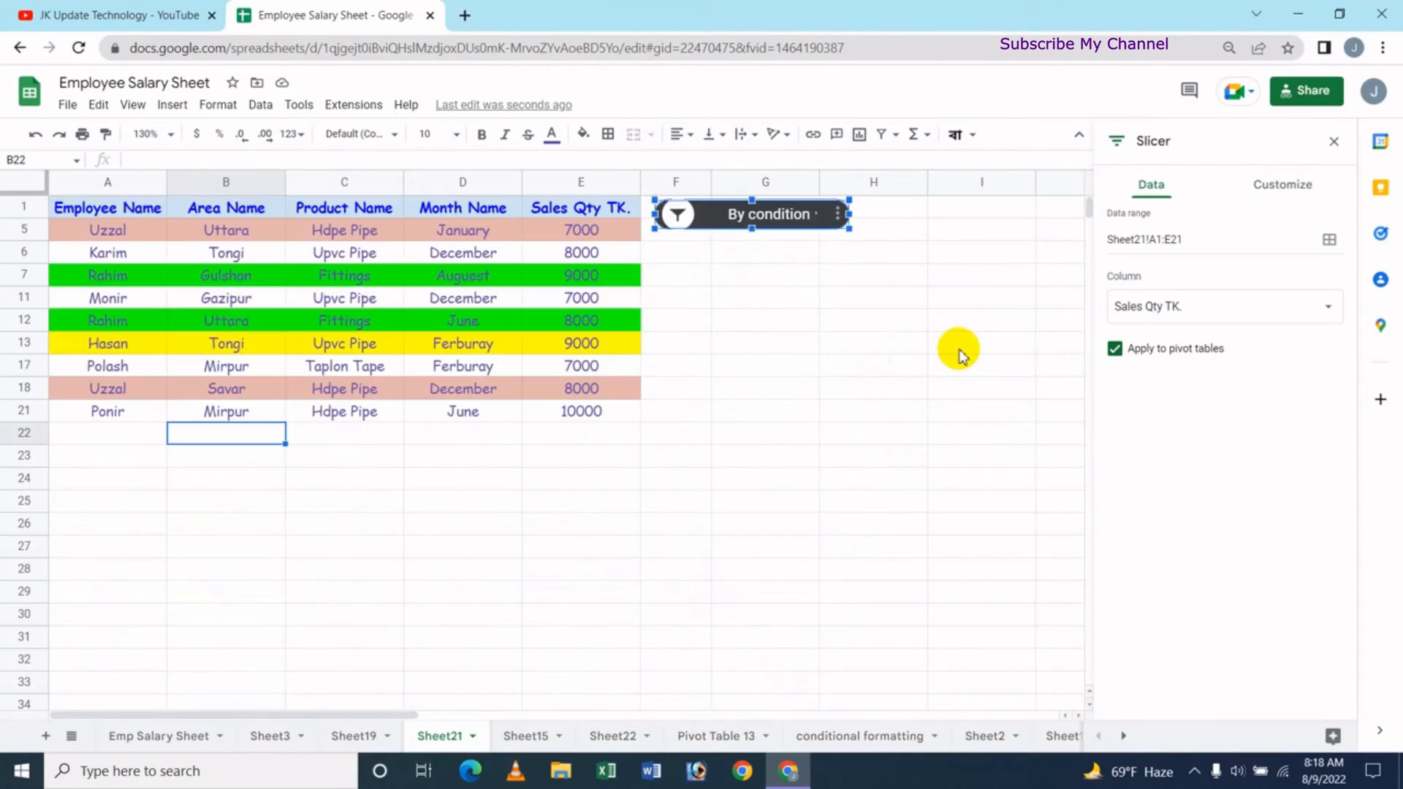
Change the slicer's filter condition to Less than 6000 and apply it to the Sales Qty TK. column.
{"action": "left_click", "coordinate": [786, 222]}
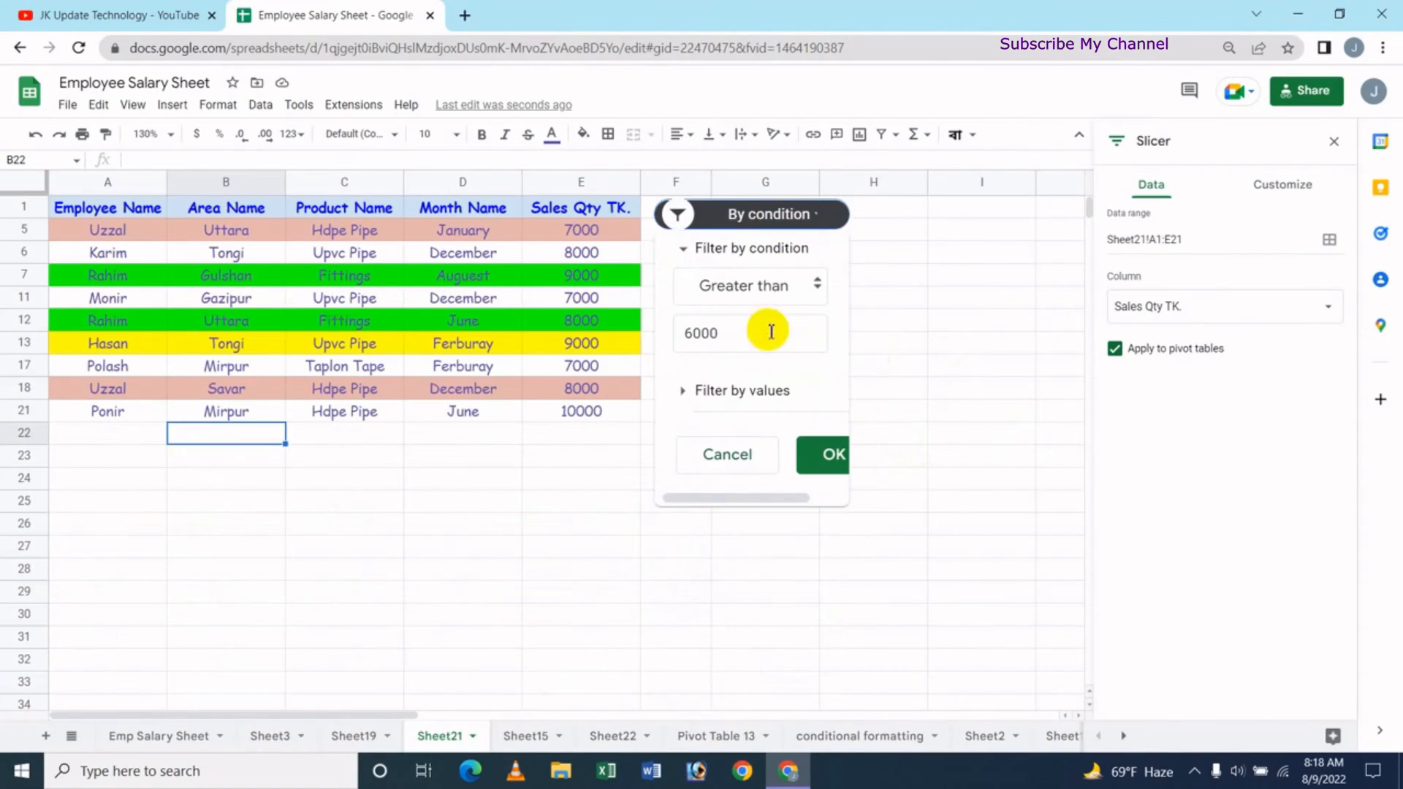
{"action": "left_click", "coordinate": [816, 289]}
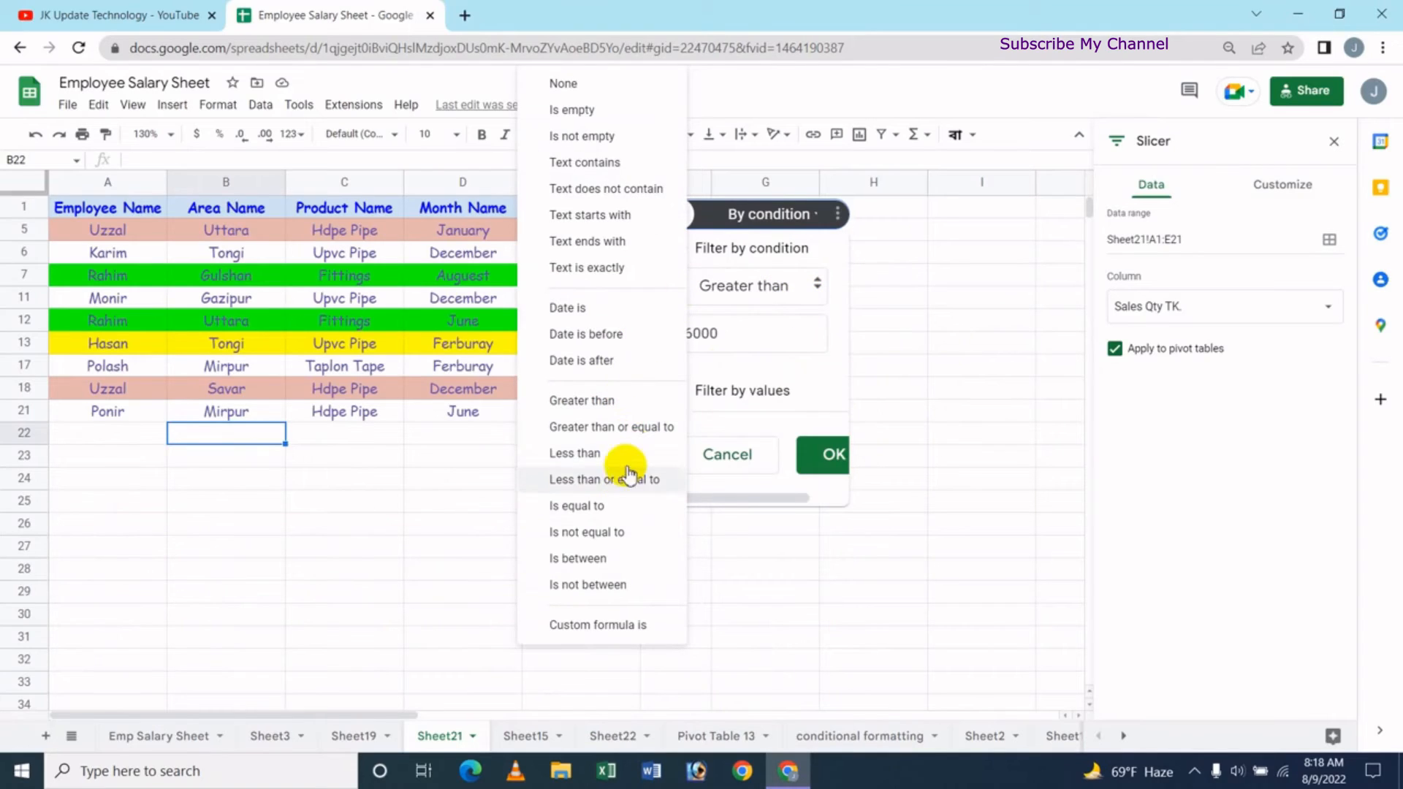
{"action": "left_click", "coordinate": [586, 453]}
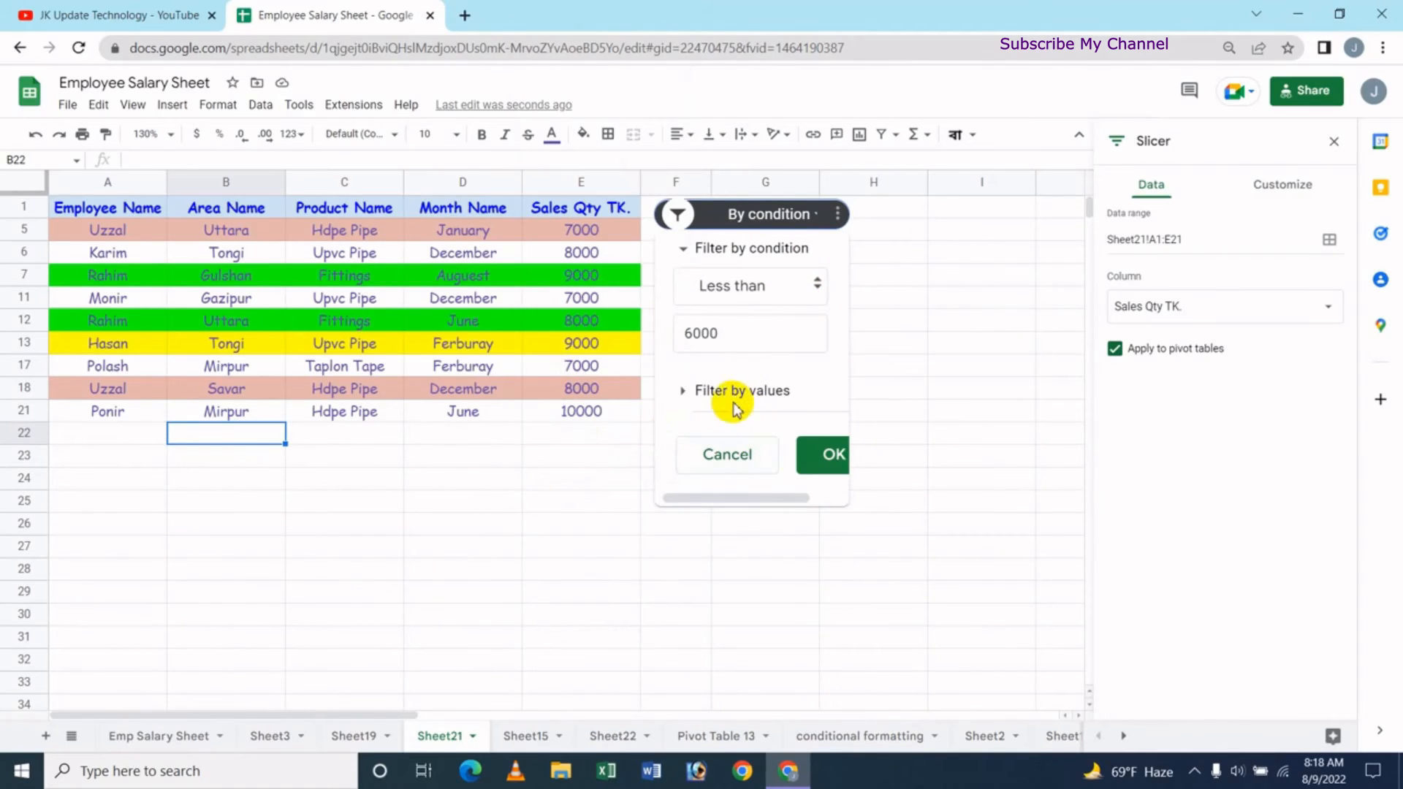
{"action": "left_click", "coordinate": [832, 456]}
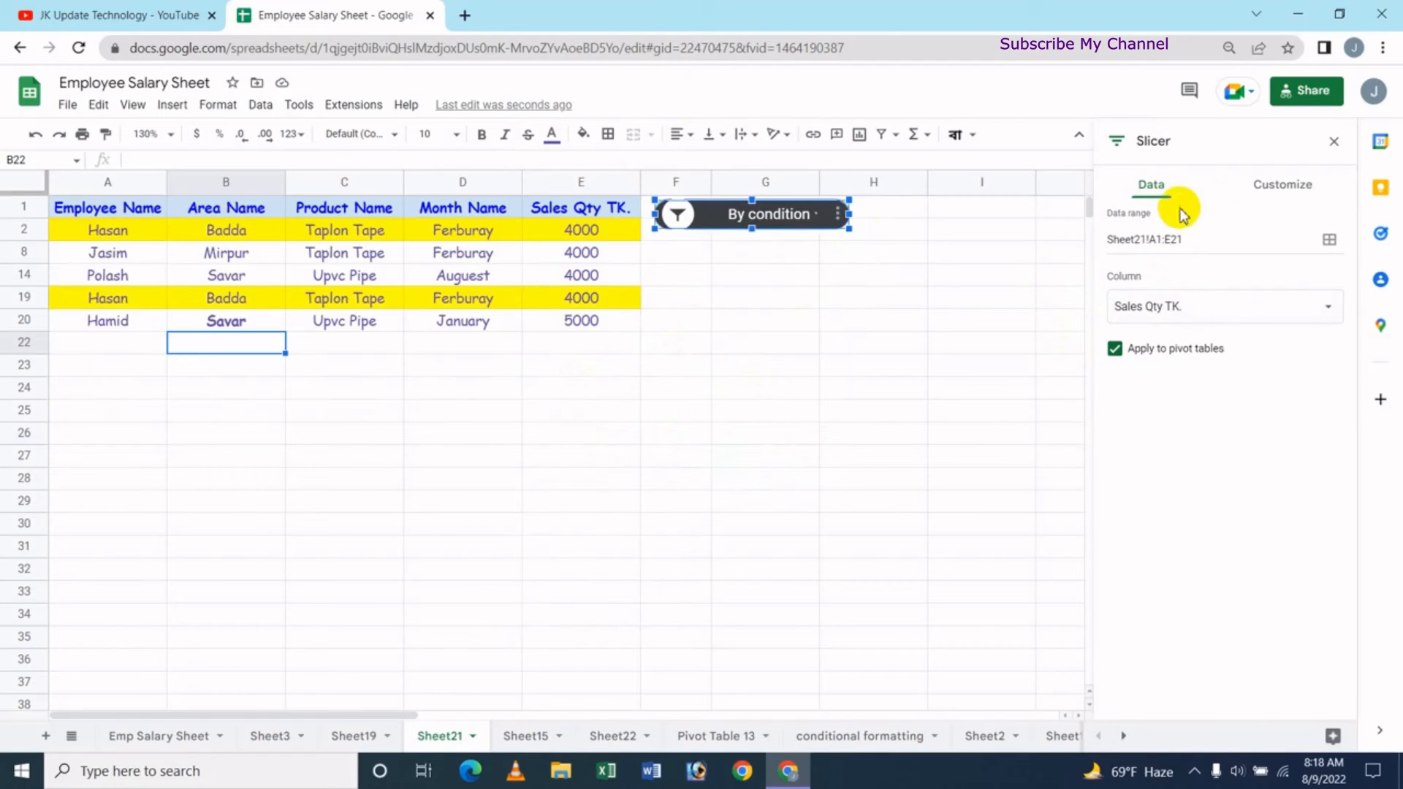
Show the slicer's customization settings and widen the slicer on the sheet so it extends to about the middle of column I.
{"action": "left_click", "coordinate": [1279, 187]}
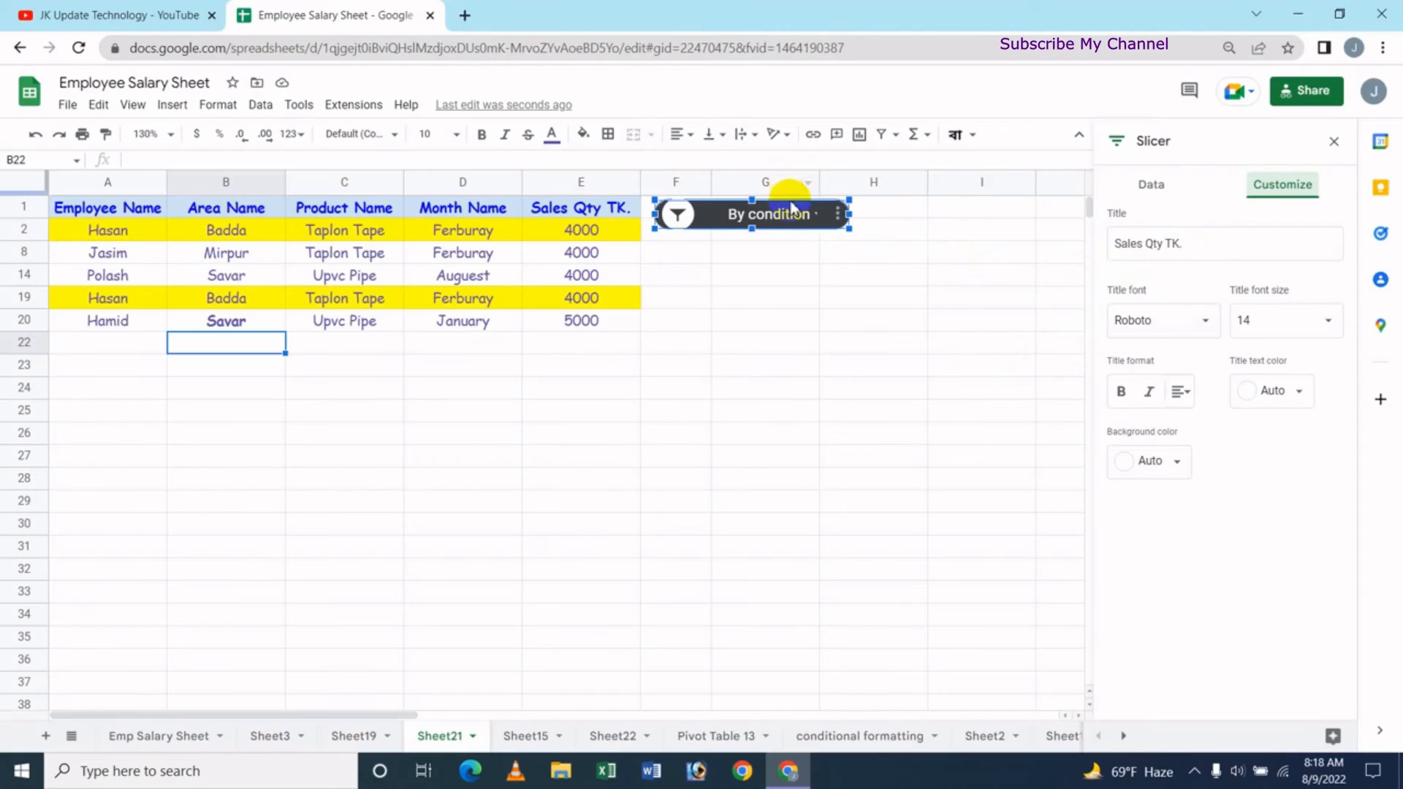
{"action": "left_click", "coordinate": [1210, 250]}
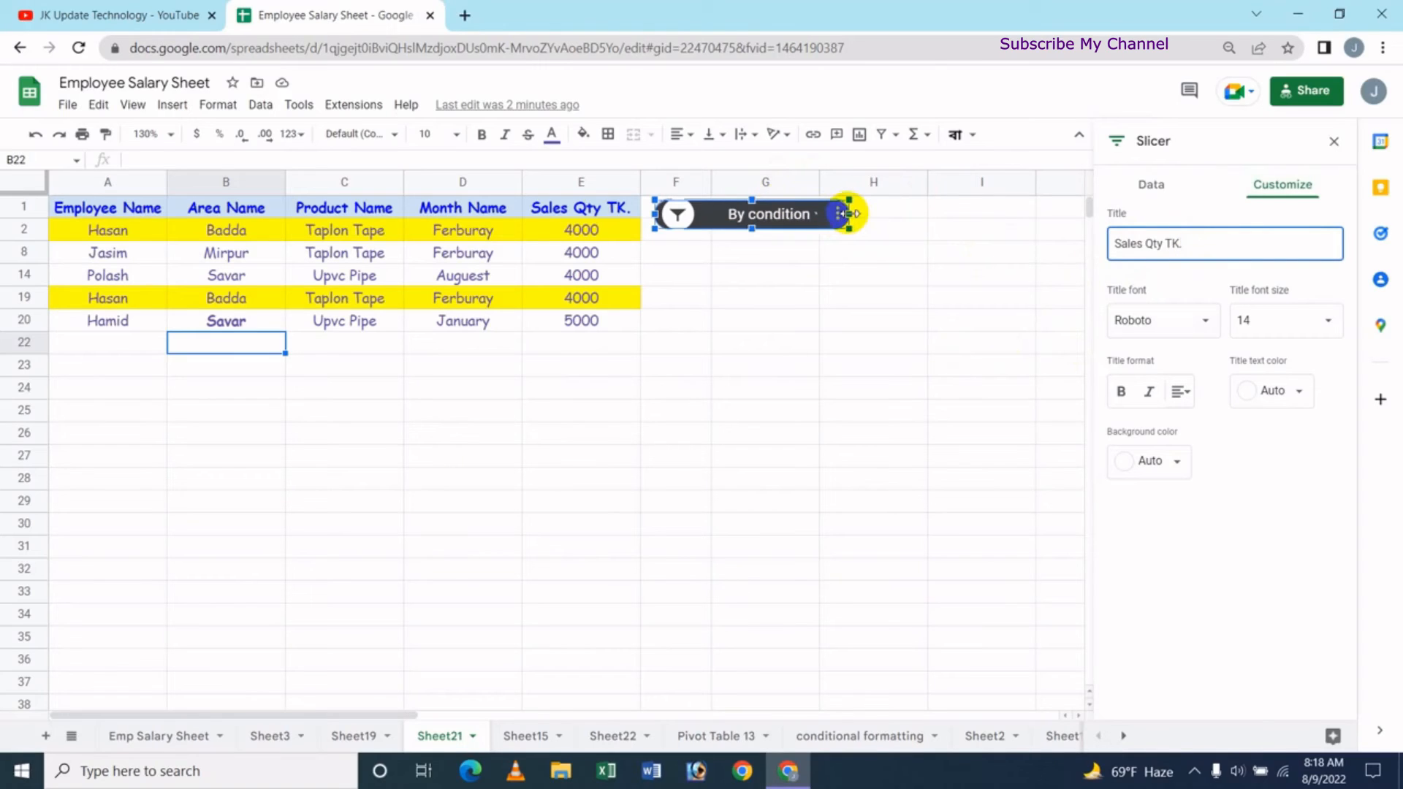
{"action": "left_click_drag", "start_coordinate": [848, 214], "coordinate": [980, 213]}
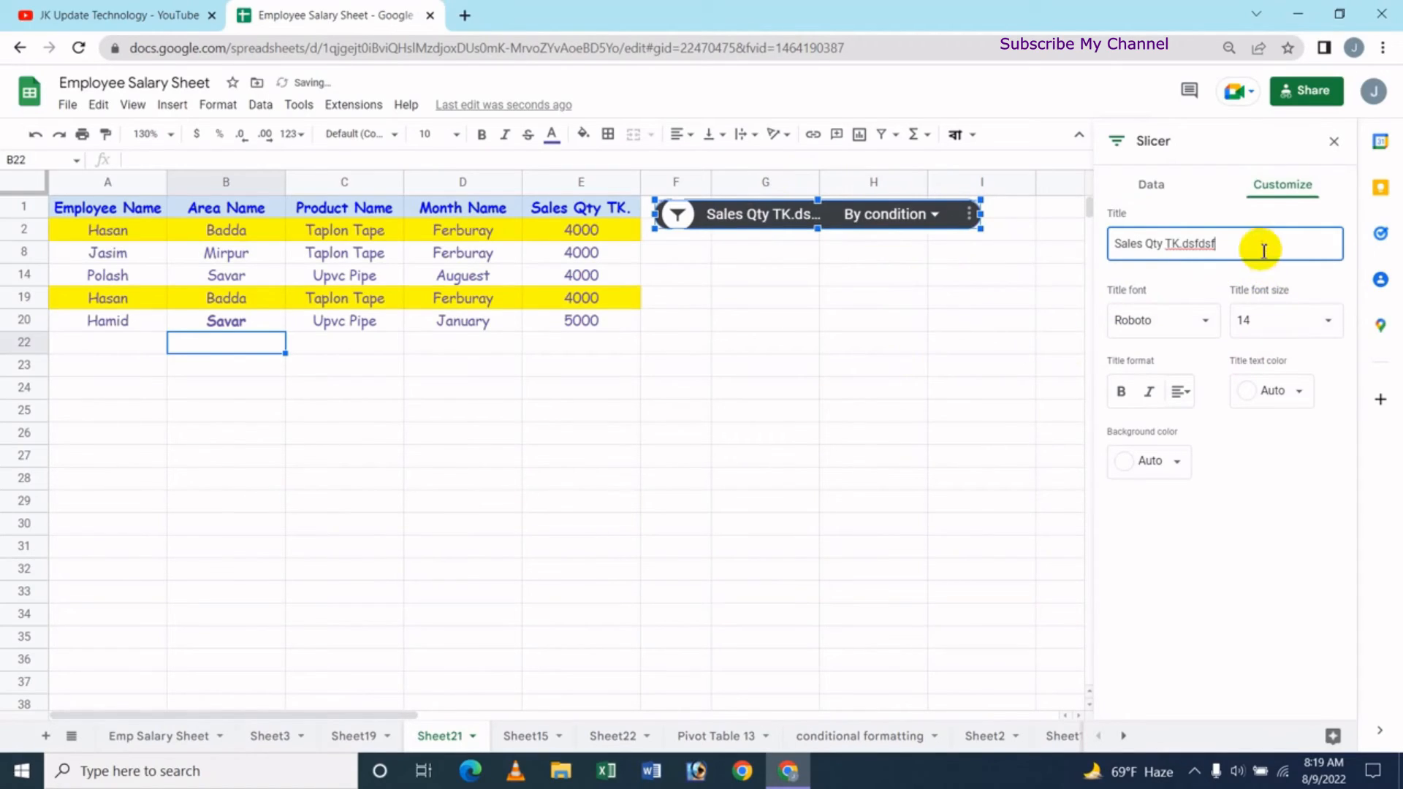
Replace the slicer's title with "Sales Quantity Total", using the suggested correction for the misspelled word.
{"action": "left_click_drag", "start_coordinate": [1263, 250], "coordinate": [1089, 248]}
{"action": "type", "text": "S"}
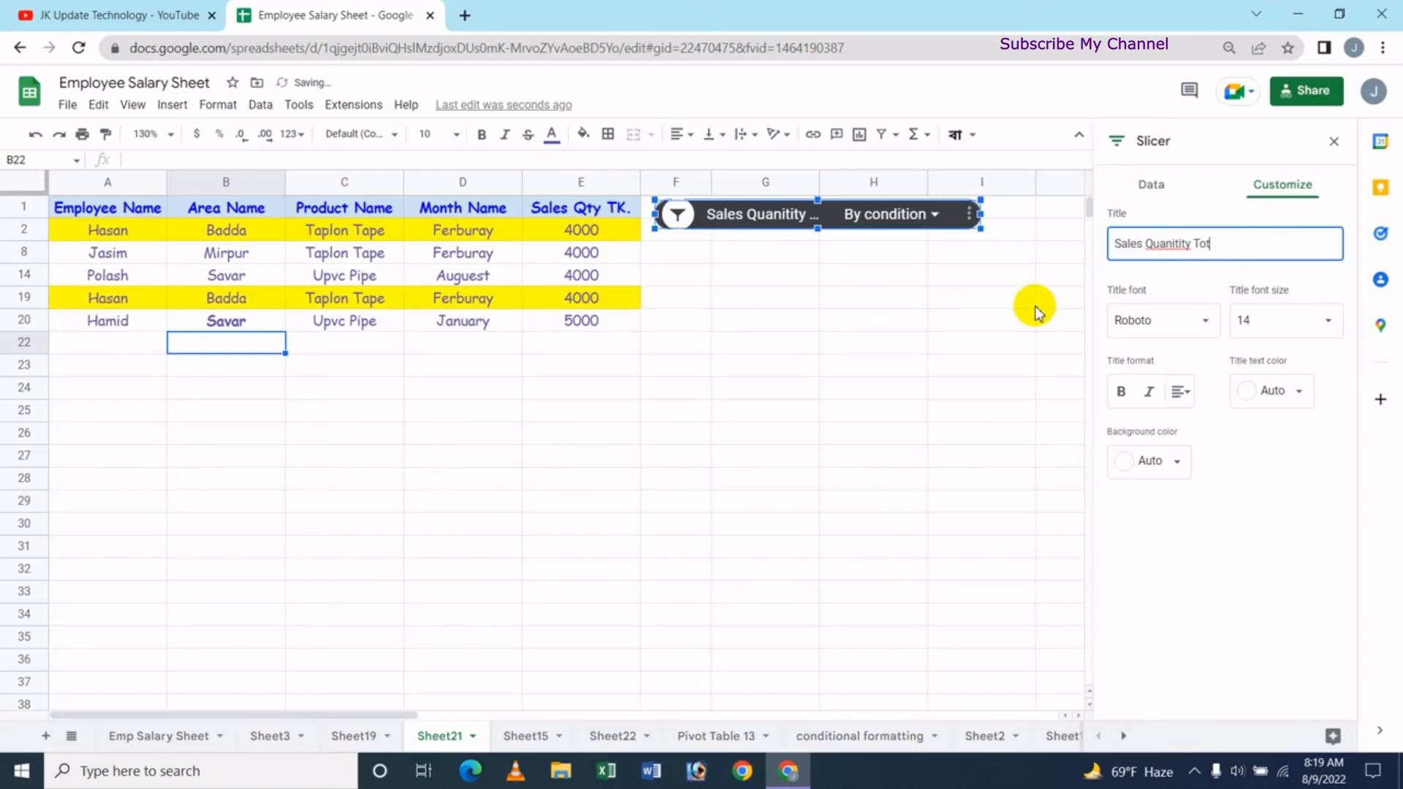
{"action": "right_click", "coordinate": [1165, 243]}
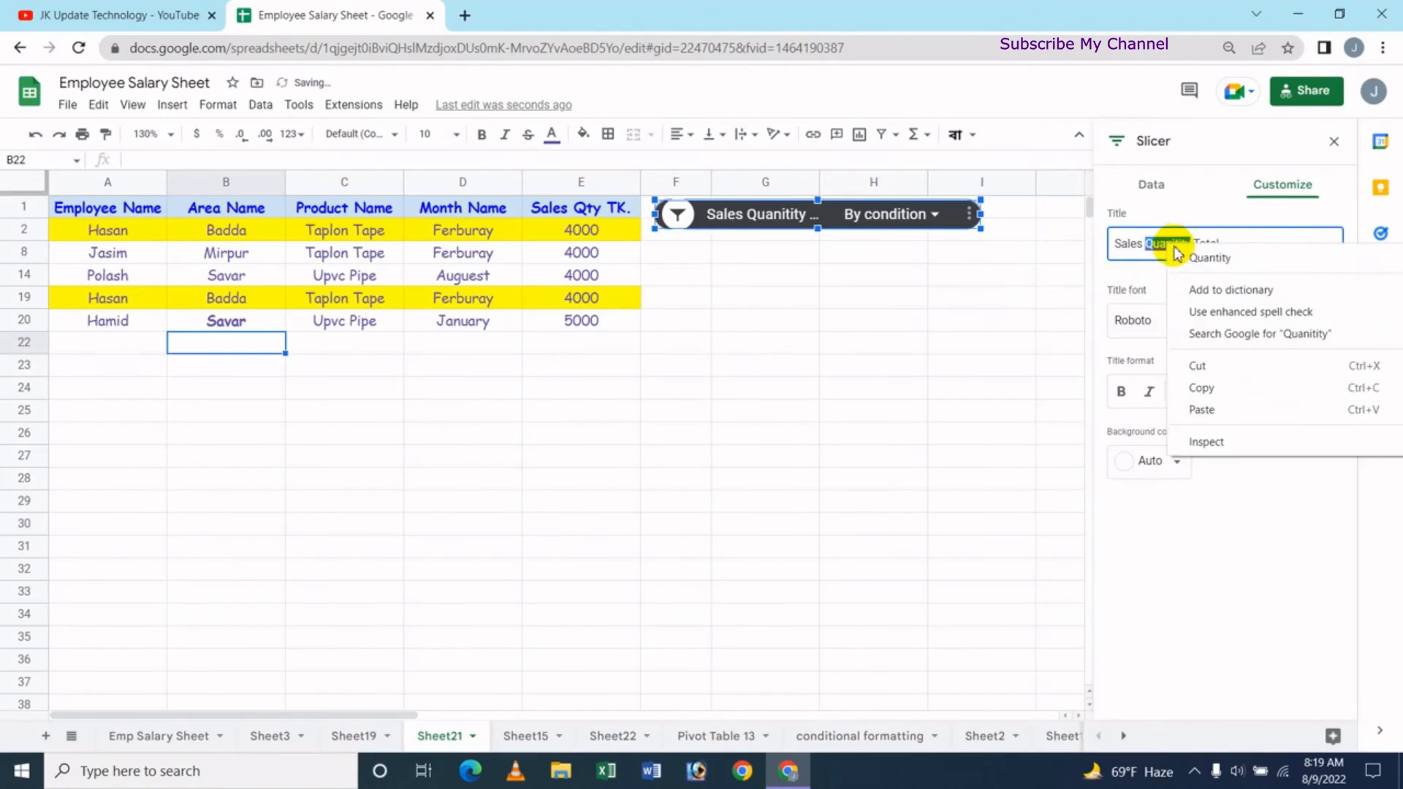
{"action": "left_click", "coordinate": [1186, 261]}
{"action": "left_click", "coordinate": [1259, 242]}
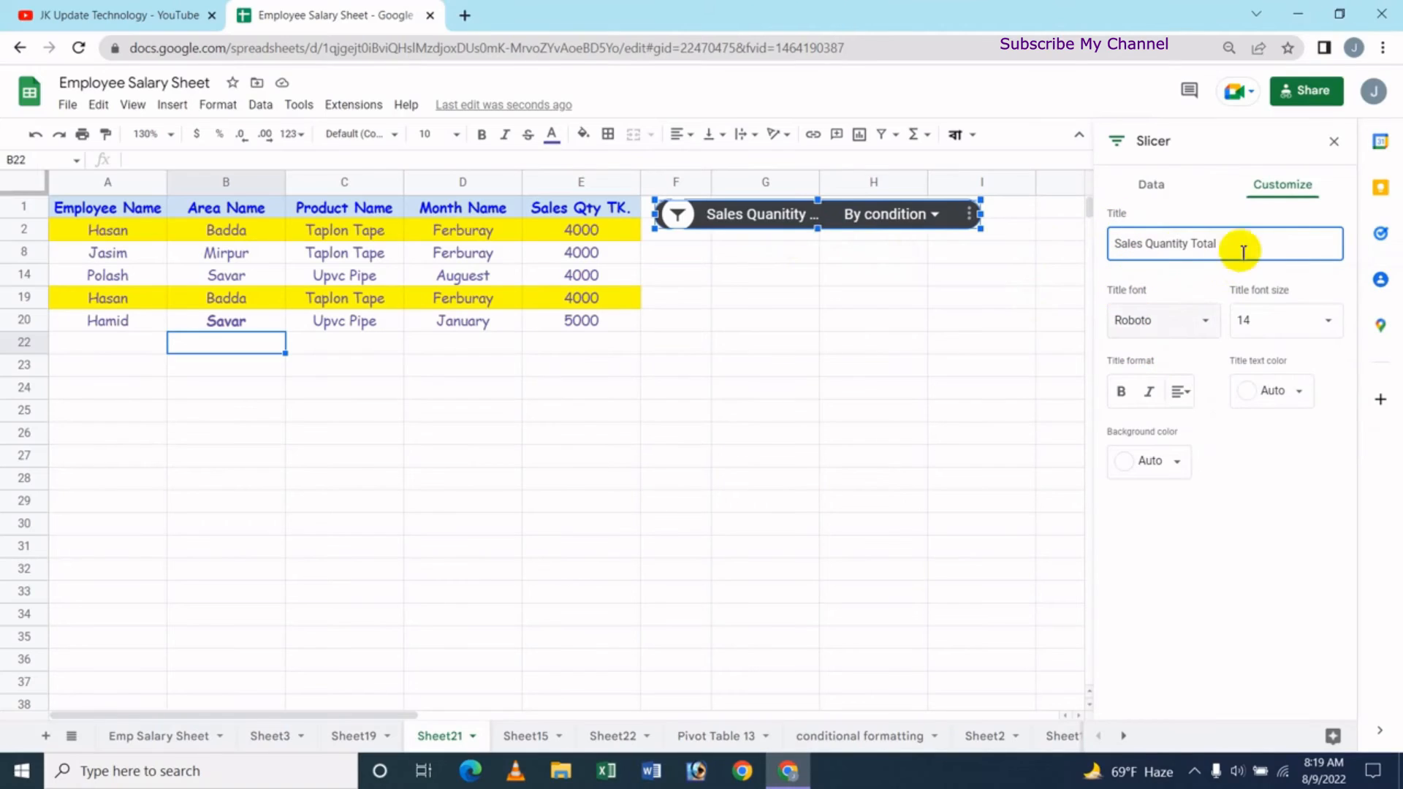
Set the slicer's title font to Oswald and its title font size to 14.
{"action": "left_click", "coordinate": [1169, 333]}
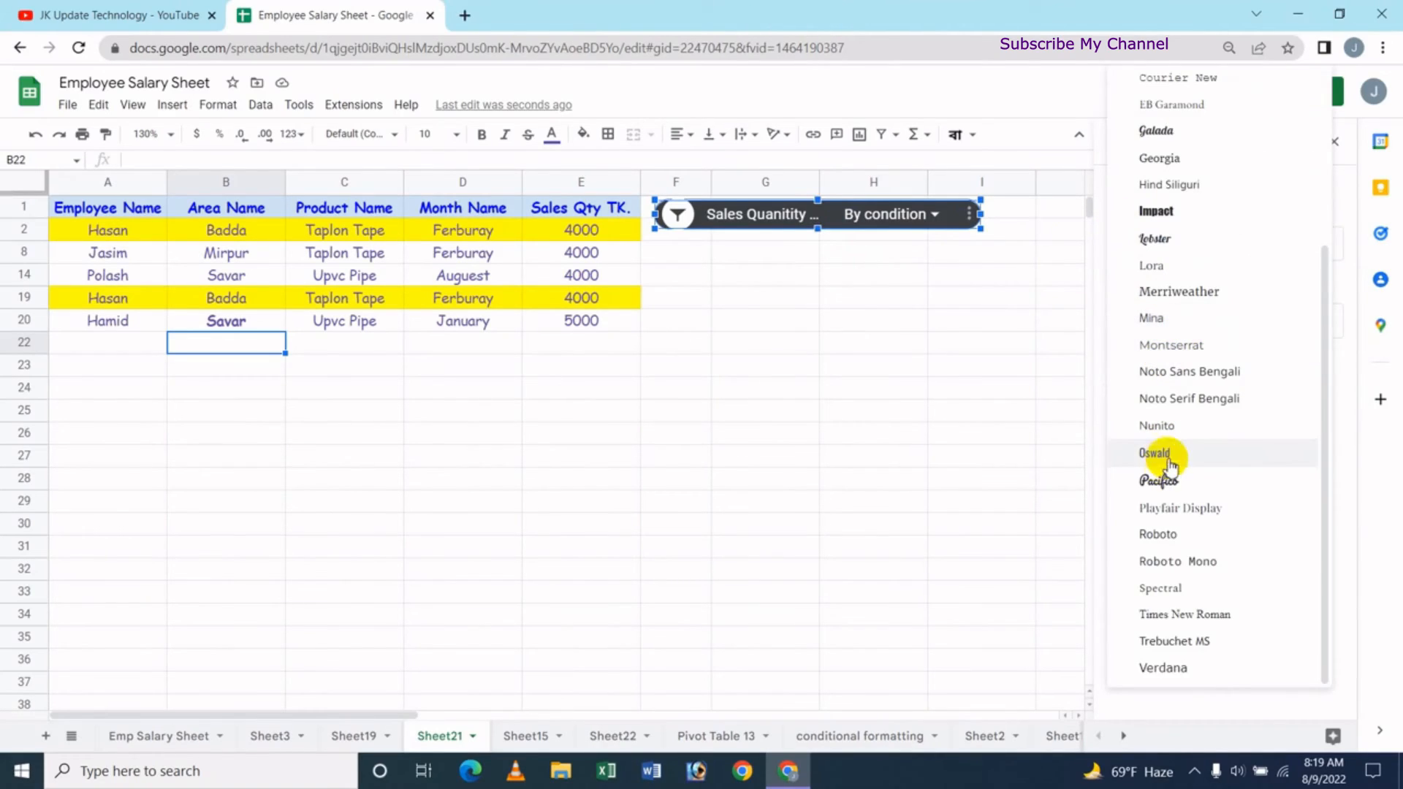
{"action": "left_click", "coordinate": [1171, 459]}
{"action": "left_click", "coordinate": [1324, 323]}
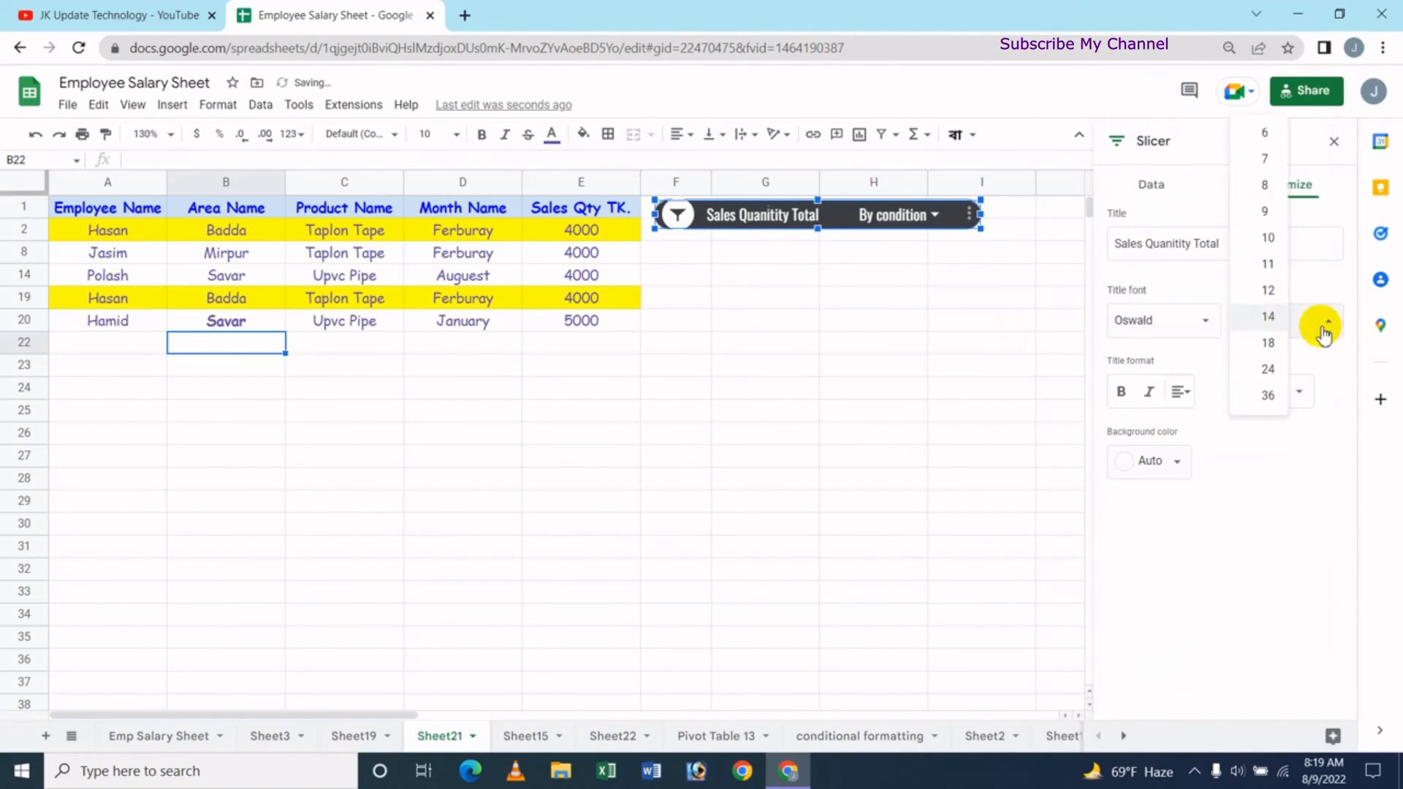
{"action": "left_click", "coordinate": [1268, 318]}
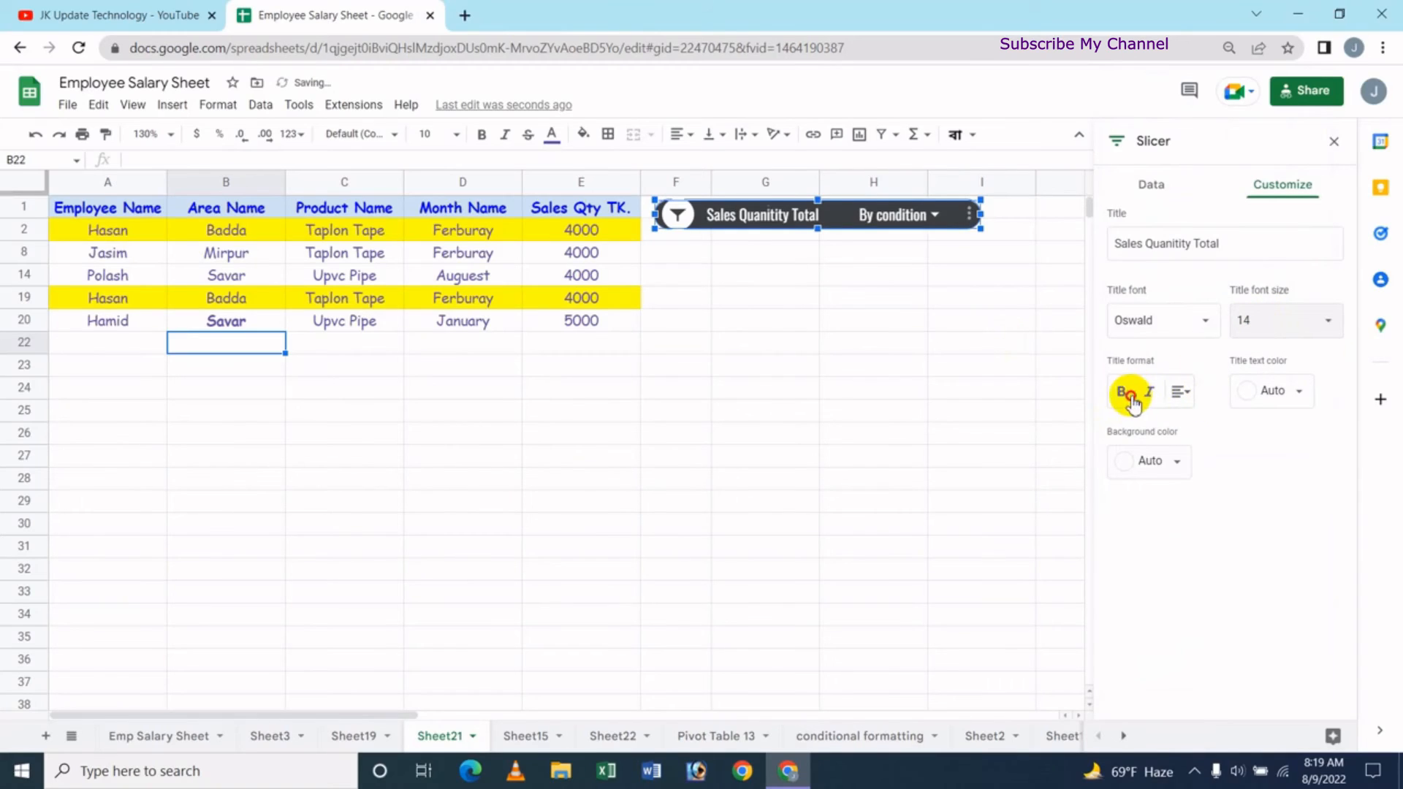
Make the slicer's title bold and italic and align it to the center.
{"action": "left_click", "coordinate": [1123, 391]}
{"action": "left_click", "coordinate": [1149, 391]}
{"action": "left_click", "coordinate": [1176, 395]}
{"action": "left_click", "coordinate": [1203, 435]}
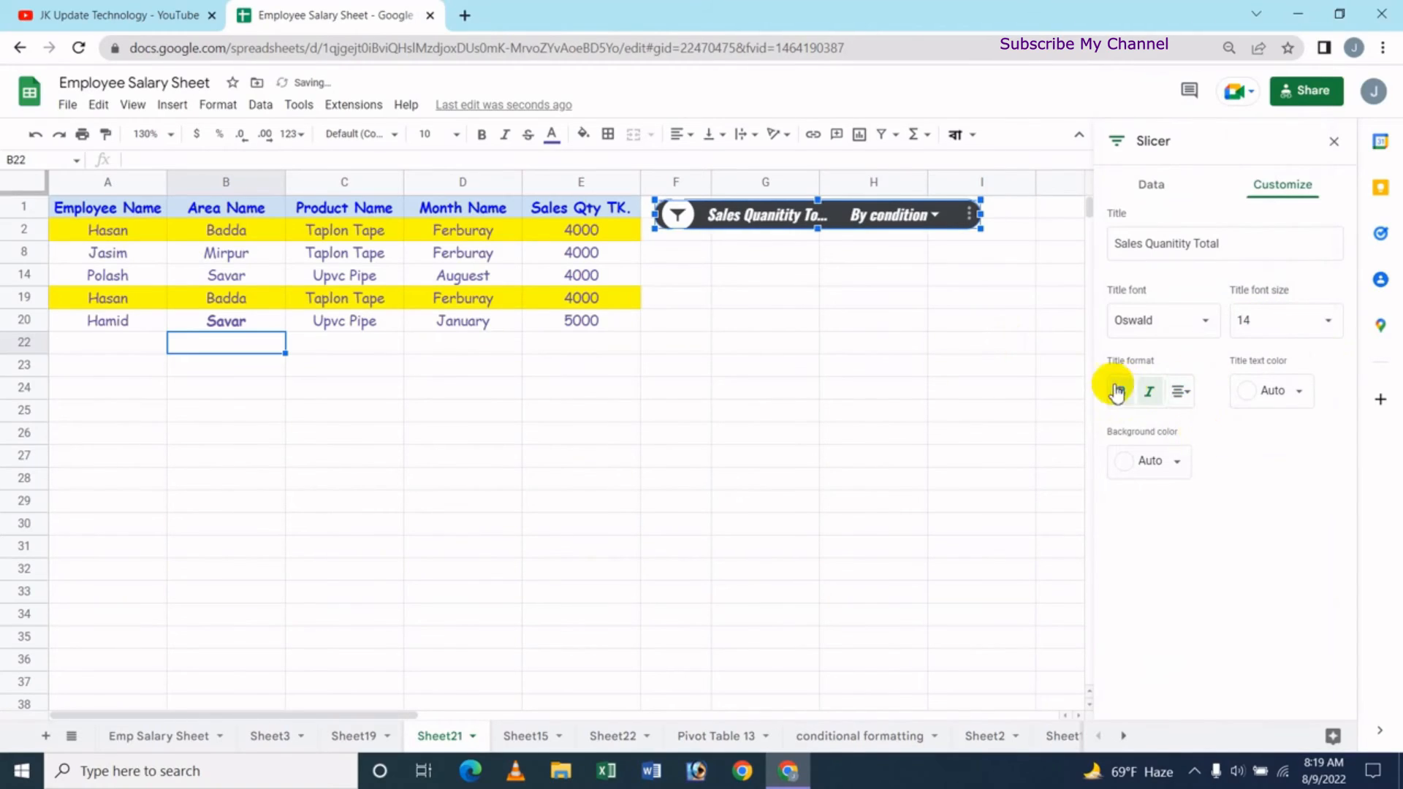
Set the slicer's title text color to orange and its background color to cyan.
{"action": "left_click", "coordinate": [1294, 391]}
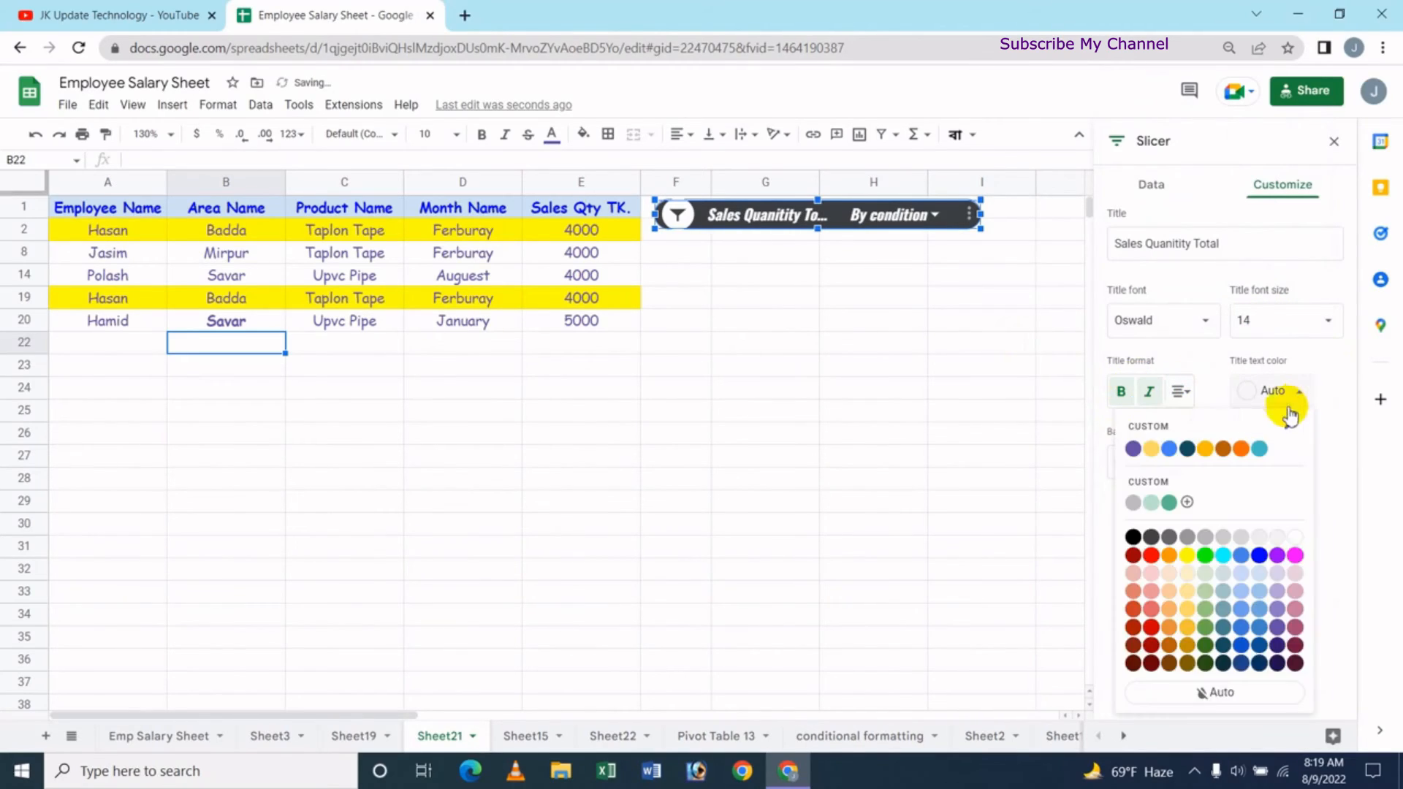
{"action": "left_click", "coordinate": [1165, 556]}
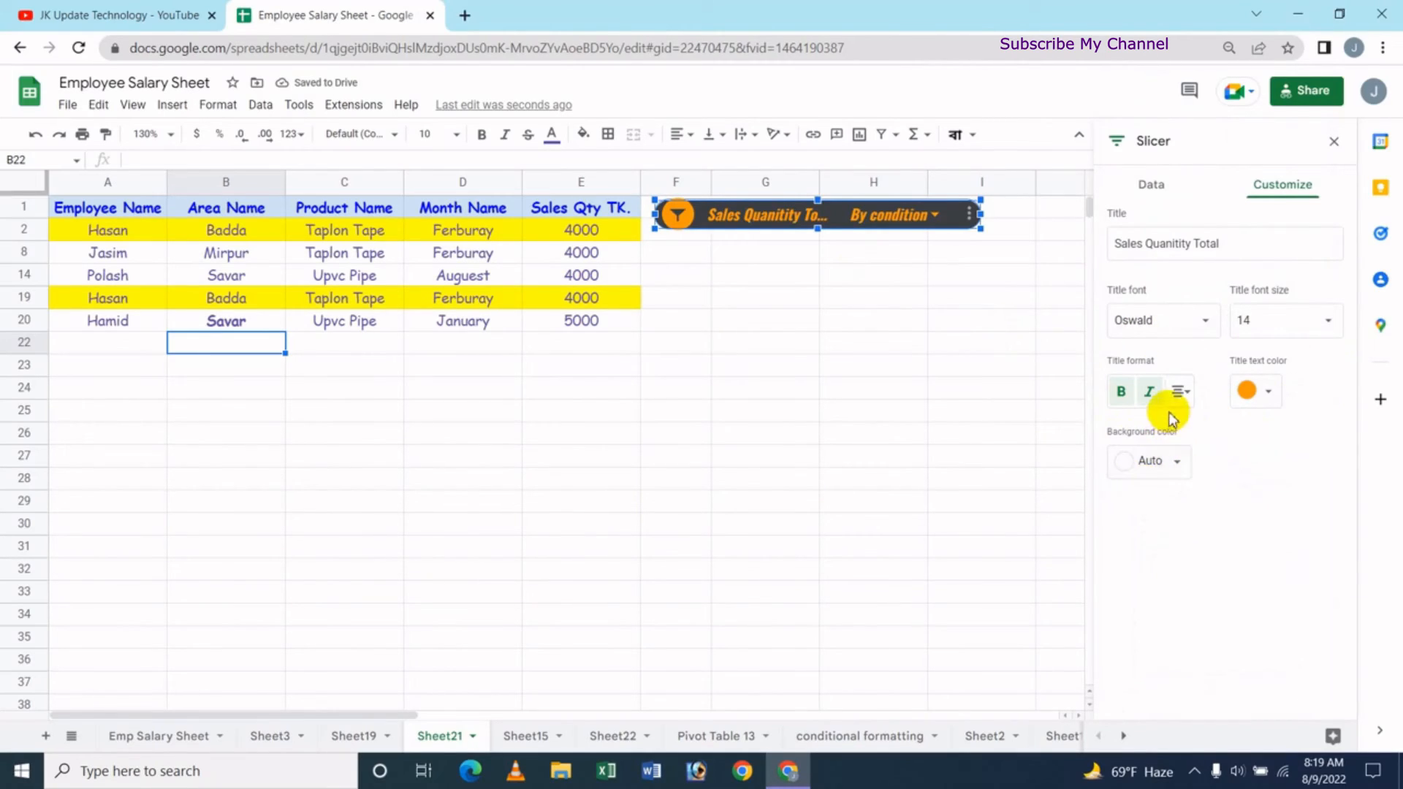
{"action": "left_click", "coordinate": [1174, 462]}
{"action": "left_click", "coordinate": [1216, 288]}
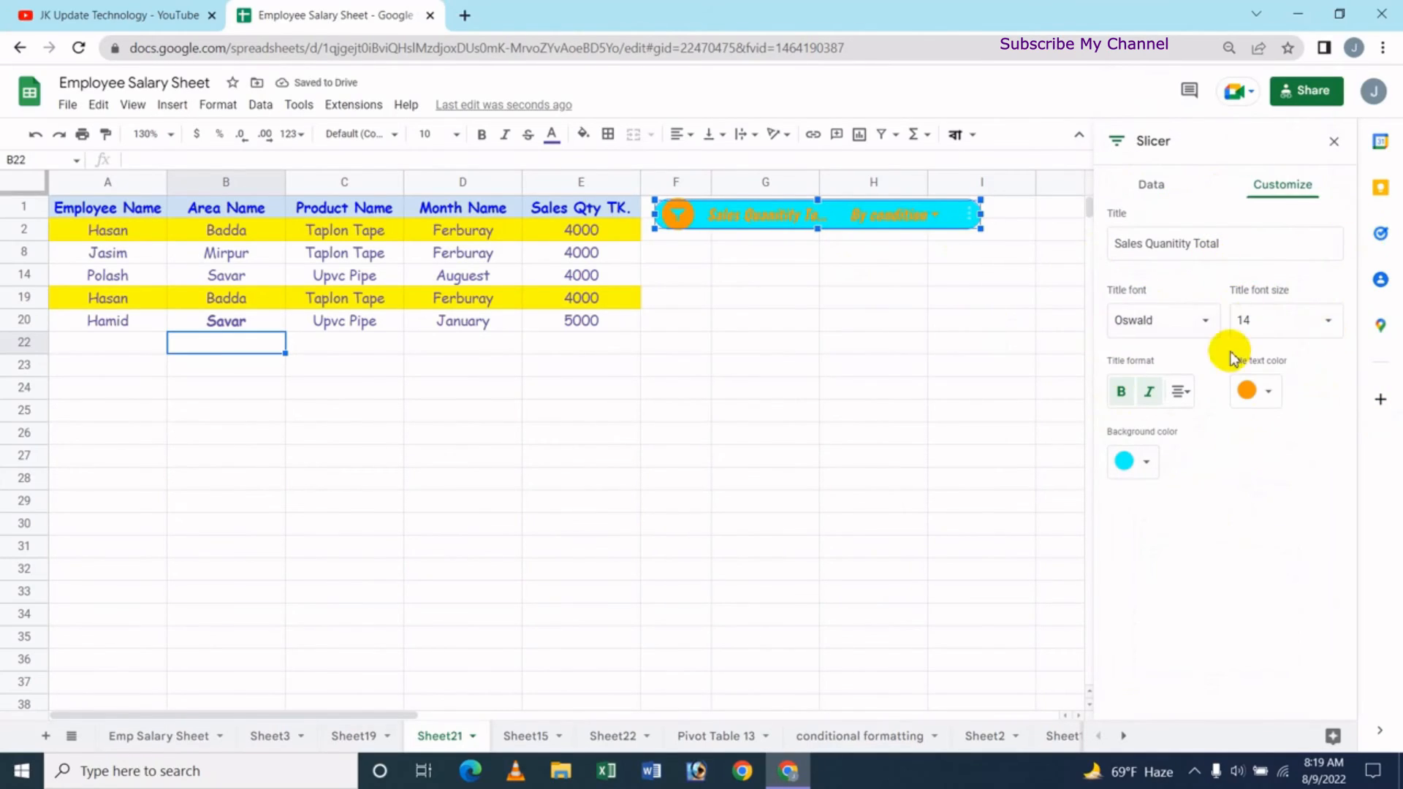
Show the slicer's data settings and narrow the slicer so it ends at the edge between columns H and I.
{"action": "left_click", "coordinate": [1158, 192]}
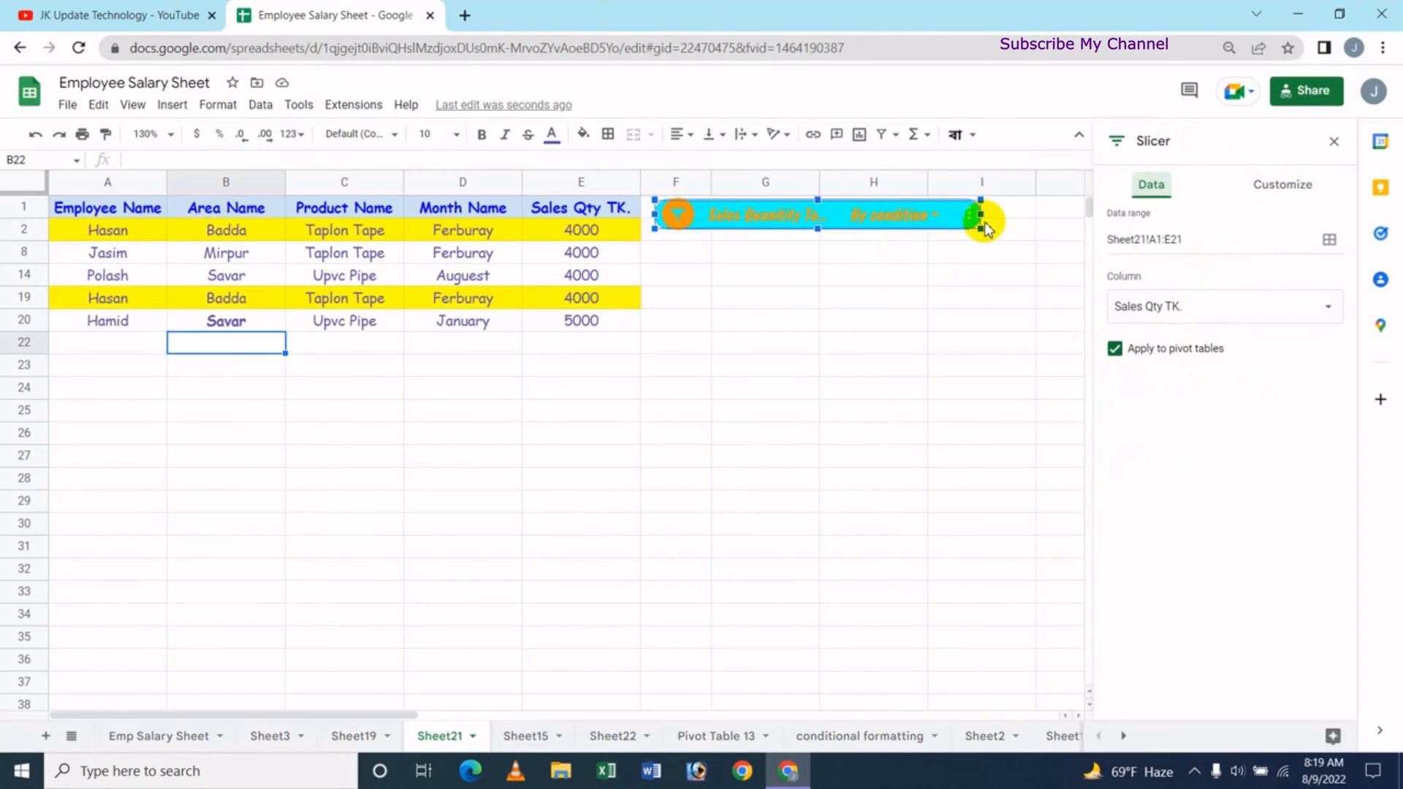
{"action": "left_click_drag", "start_coordinate": [981, 216], "coordinate": [928, 215]}
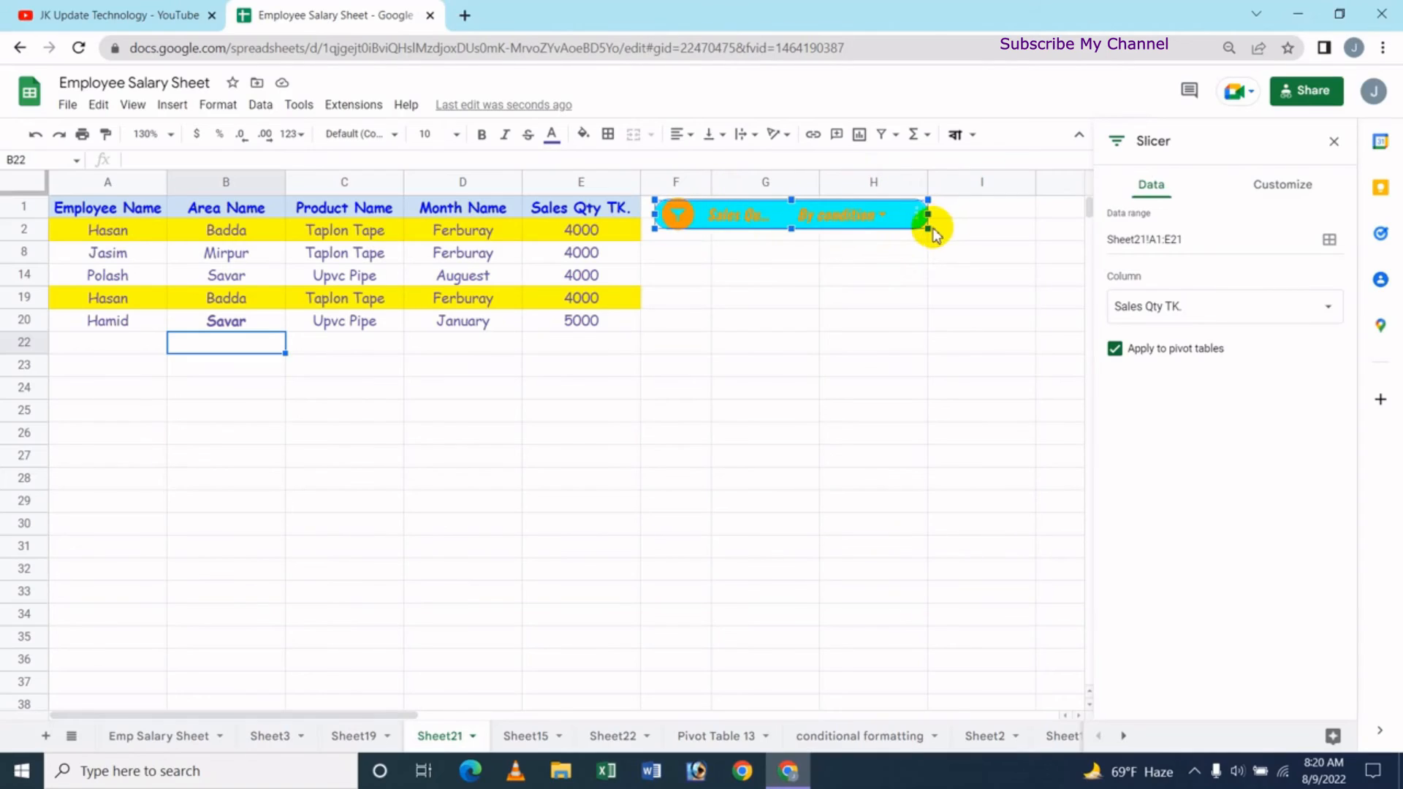
{"action": "left_click", "coordinate": [914, 218]}
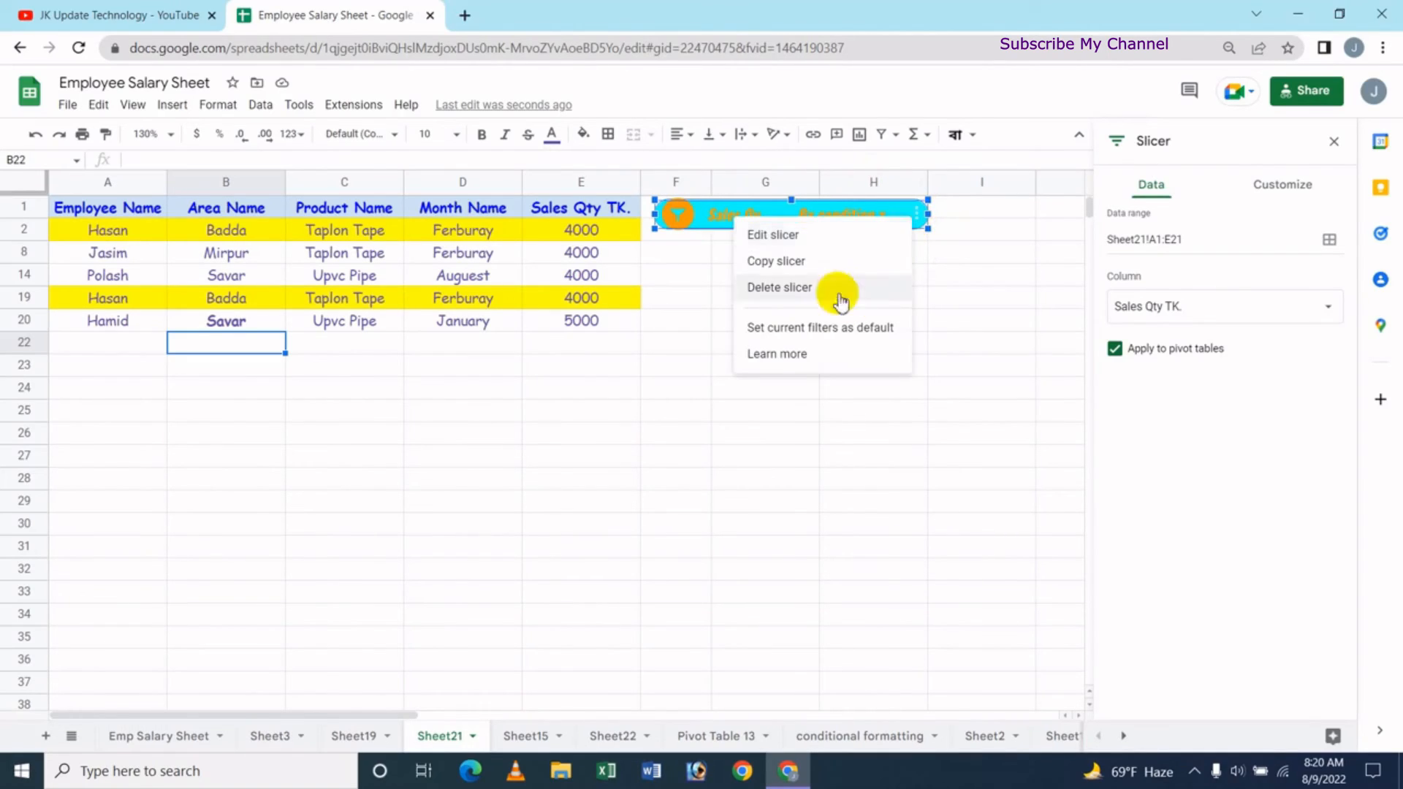
{"action": "left_click", "coordinate": [790, 236]}
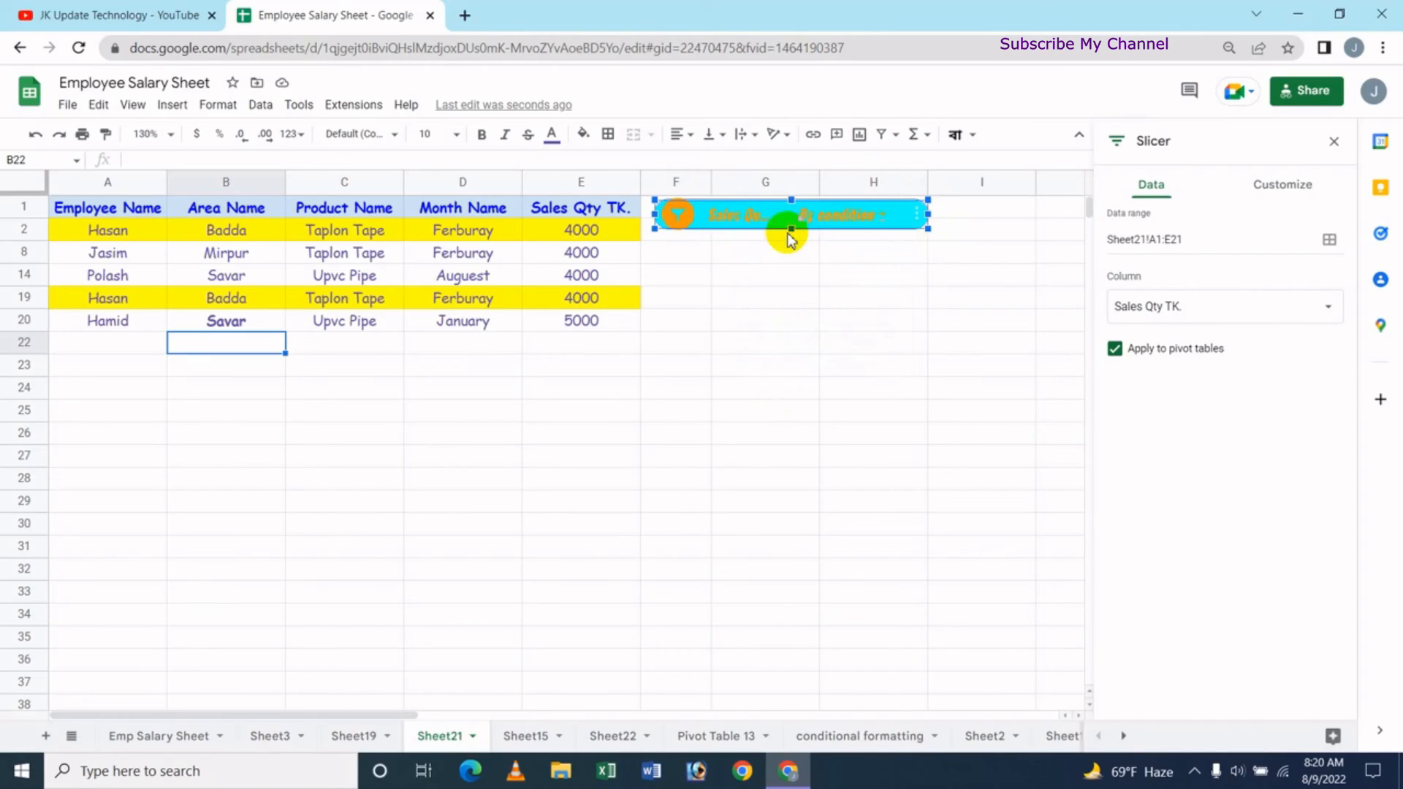
Duplicate the slicer with Copy slicer and place the copy around row 20, spanning columns G to I.
{"action": "left_click", "coordinate": [911, 225]}
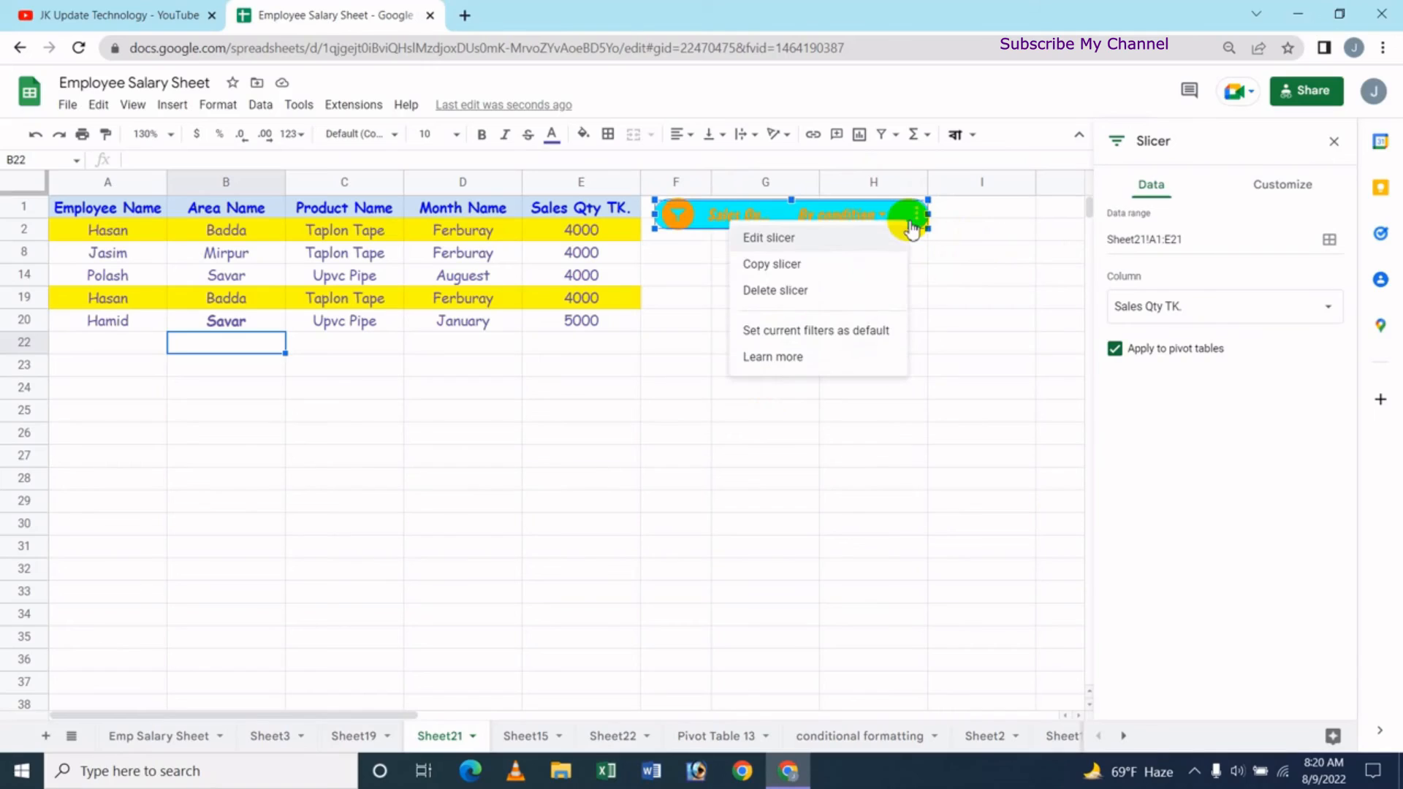
{"action": "left_click", "coordinate": [787, 269]}
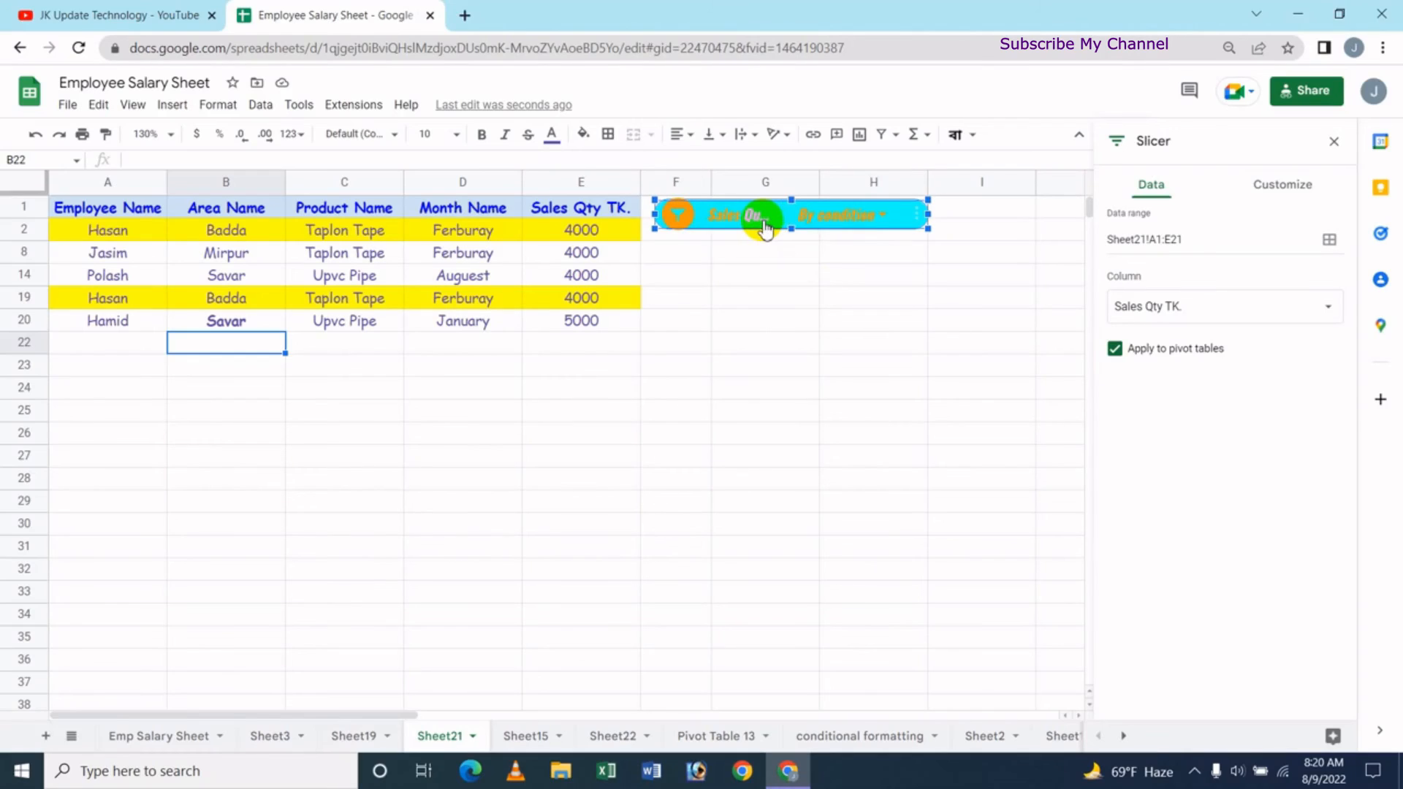
{"action": "left_click", "coordinate": [917, 219]}
{"action": "left_click_drag", "start_coordinate": [777, 223], "coordinate": [413, 356]}
{"action": "left_click", "coordinate": [413, 356]}
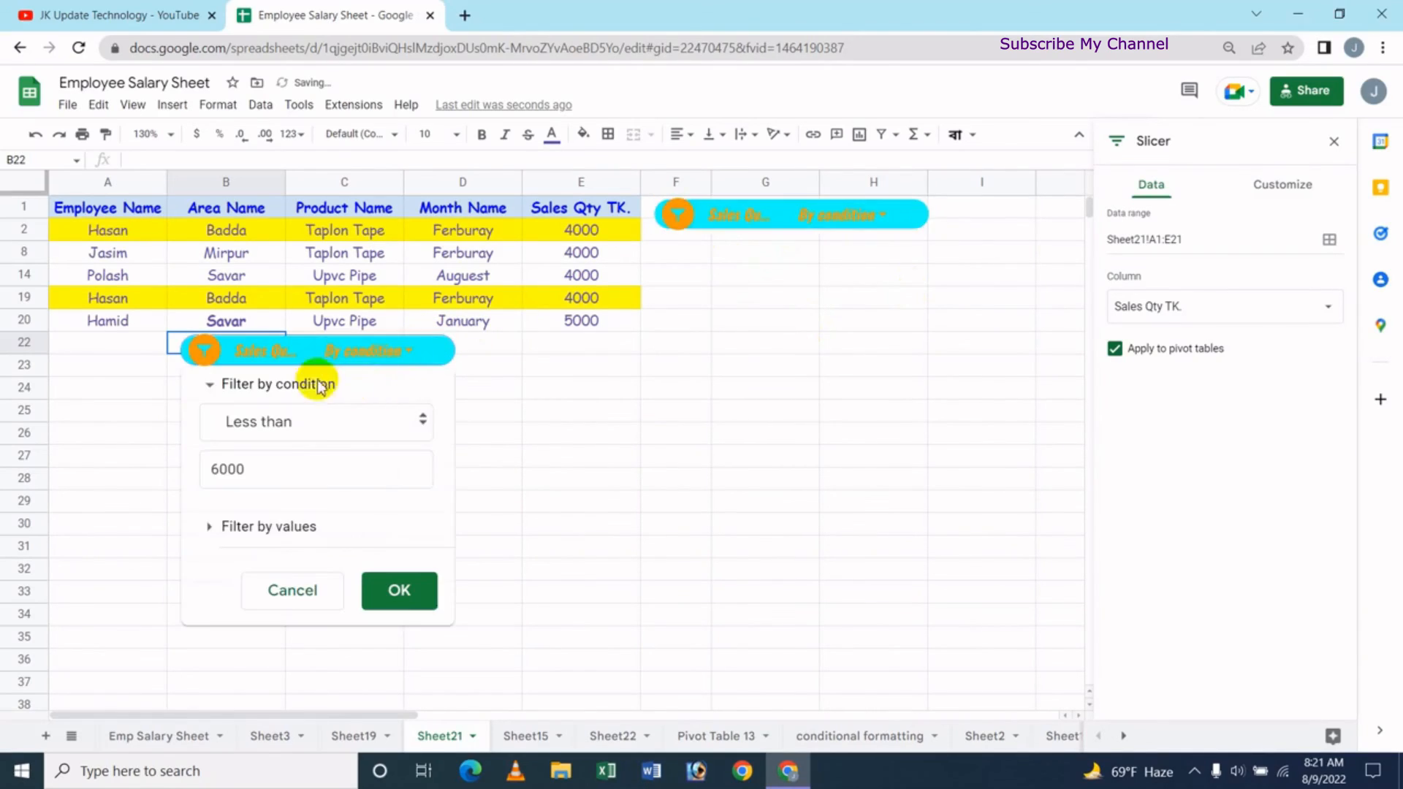
{"action": "left_click", "coordinate": [300, 351]}
{"action": "left_click_drag", "start_coordinate": [265, 356], "coordinate": [883, 307]}
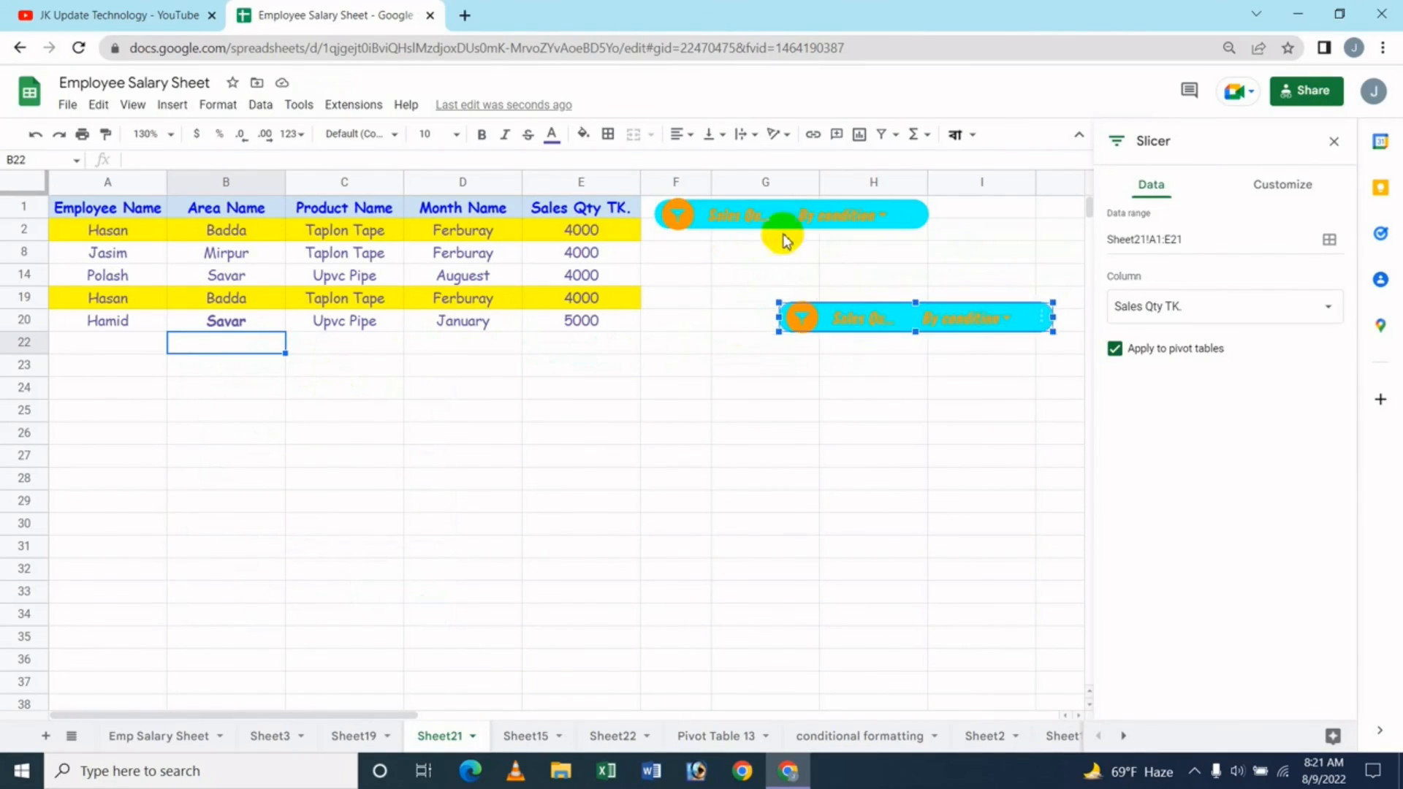
Narrow both slicers and move the copy up to row 1 over columns H and I, beside the original.
{"action": "left_click", "coordinate": [786, 220]}
{"action": "left_click_drag", "start_coordinate": [928, 217], "coordinate": [789, 217]}
{"action": "left_click", "coordinate": [904, 319]}
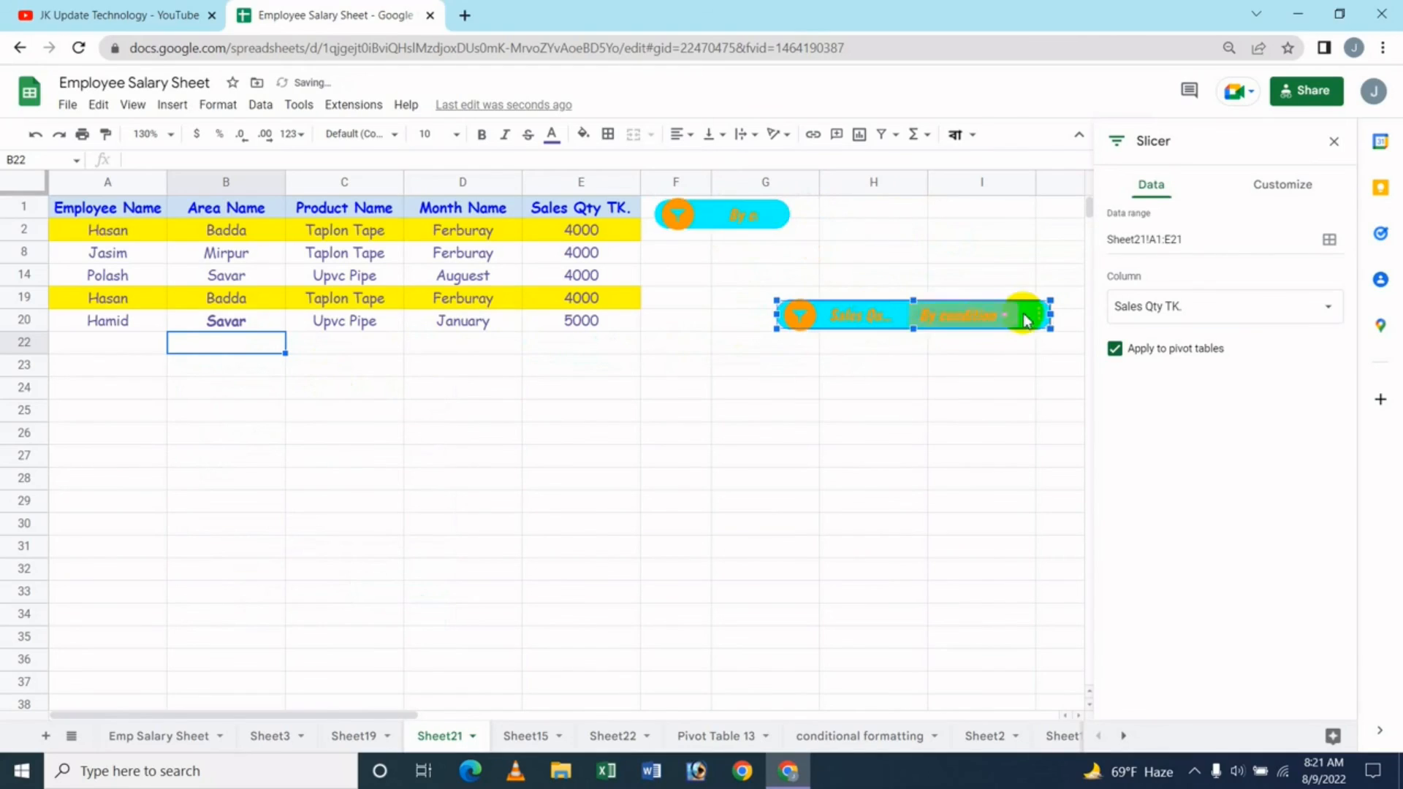
{"action": "left_click_drag", "start_coordinate": [1050, 315], "coordinate": [930, 319]}
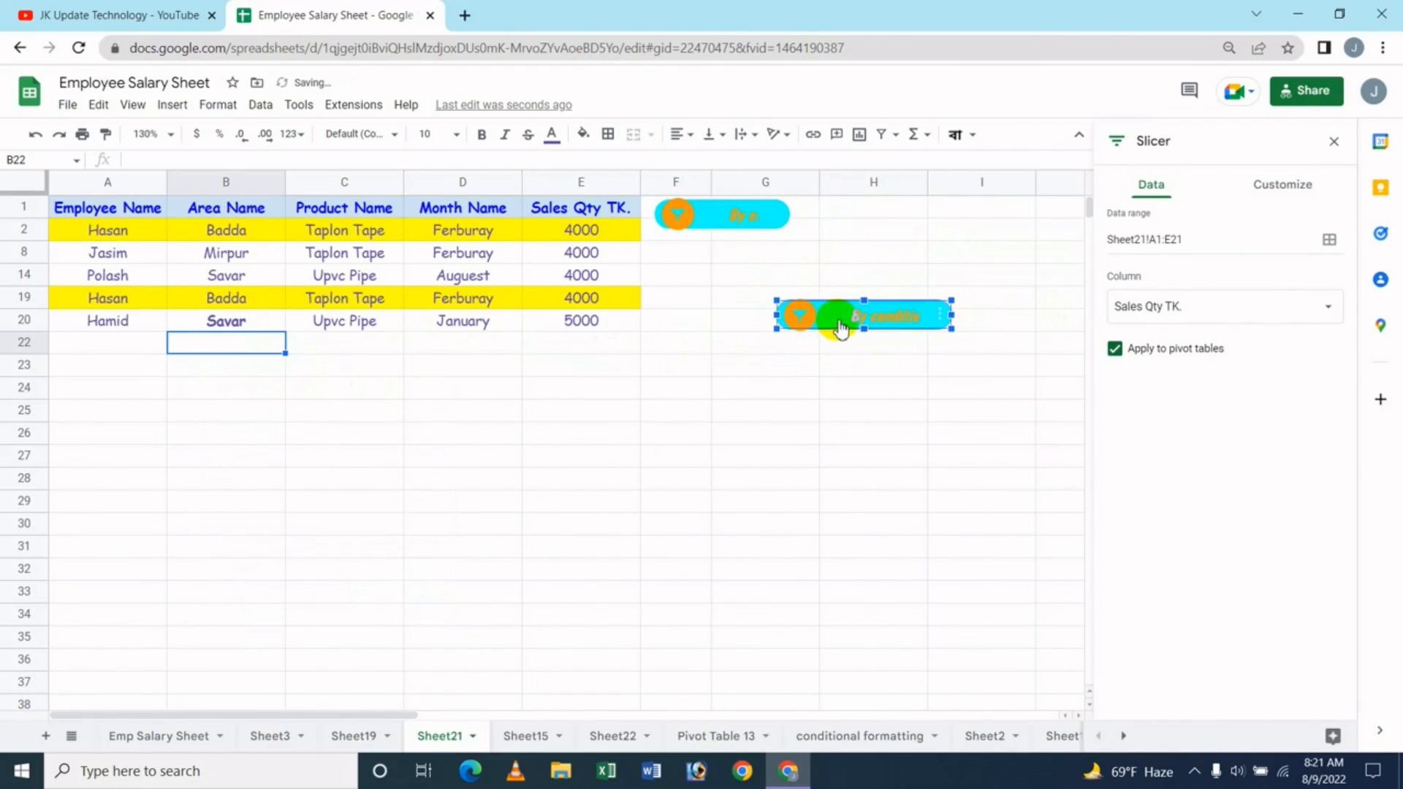
{"action": "left_click_drag", "start_coordinate": [840, 329], "coordinate": [896, 211]}
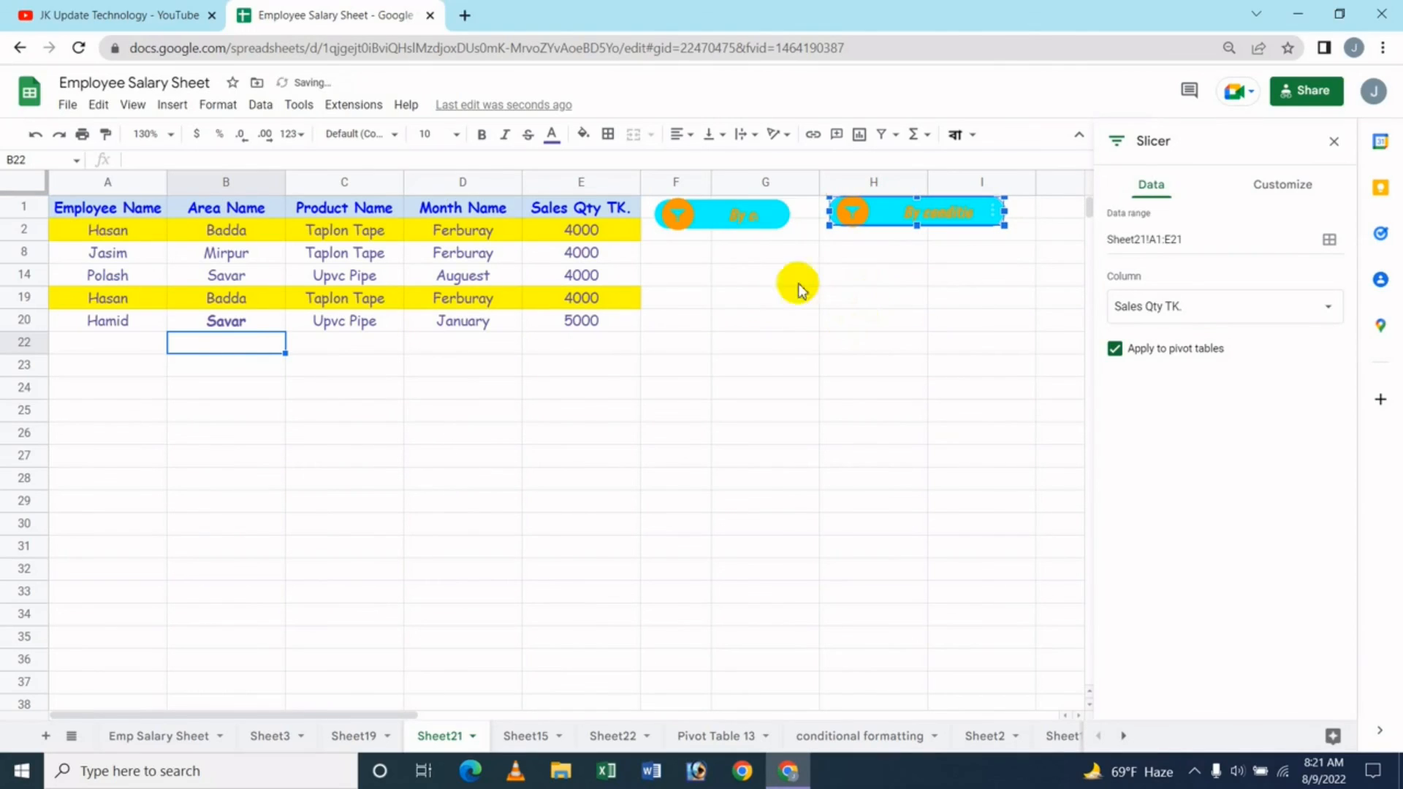
{"action": "left_click", "coordinate": [873, 319]}
{"action": "left_click", "coordinate": [988, 217]}
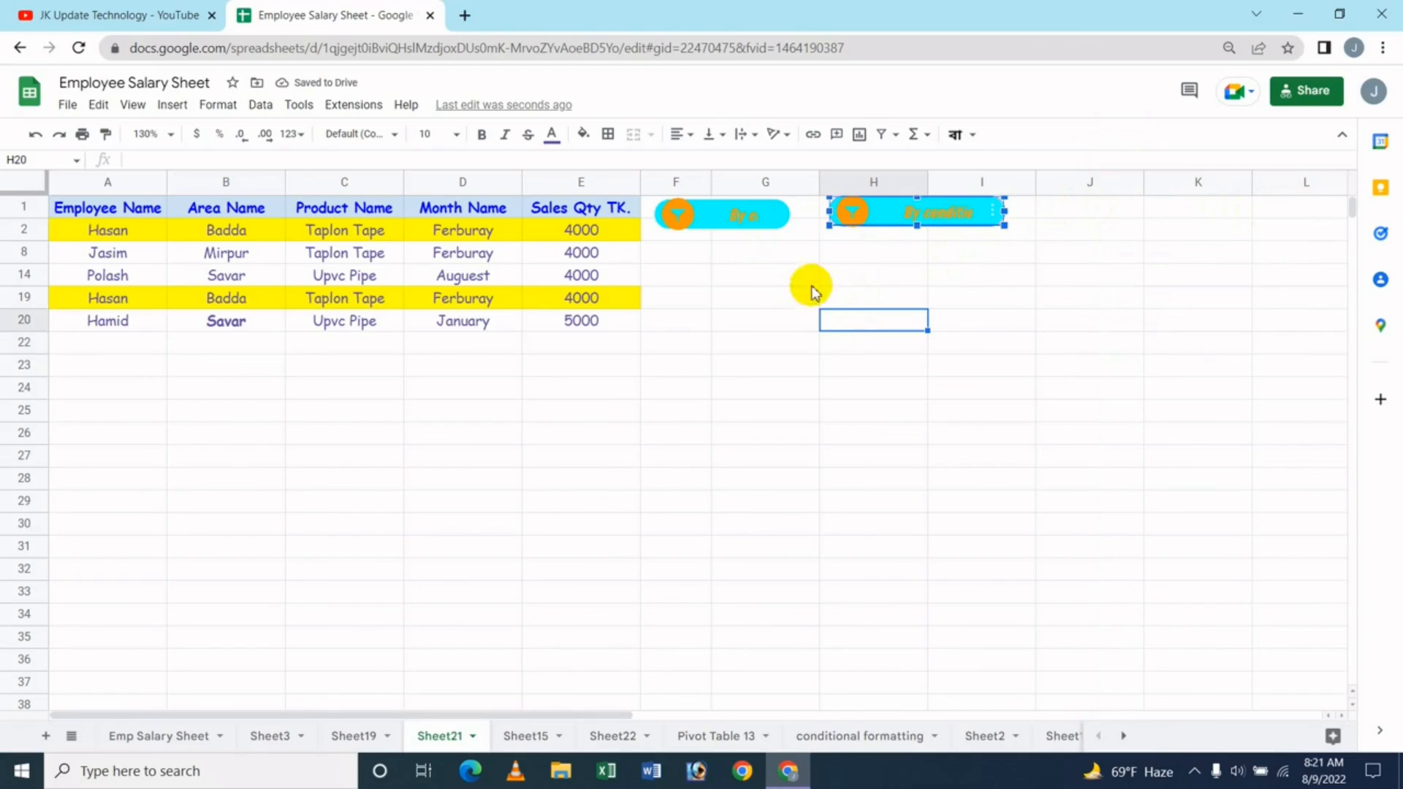
Move the original slicer onto the Employee Name header in cell A1.
{"action": "left_click", "coordinate": [709, 213]}
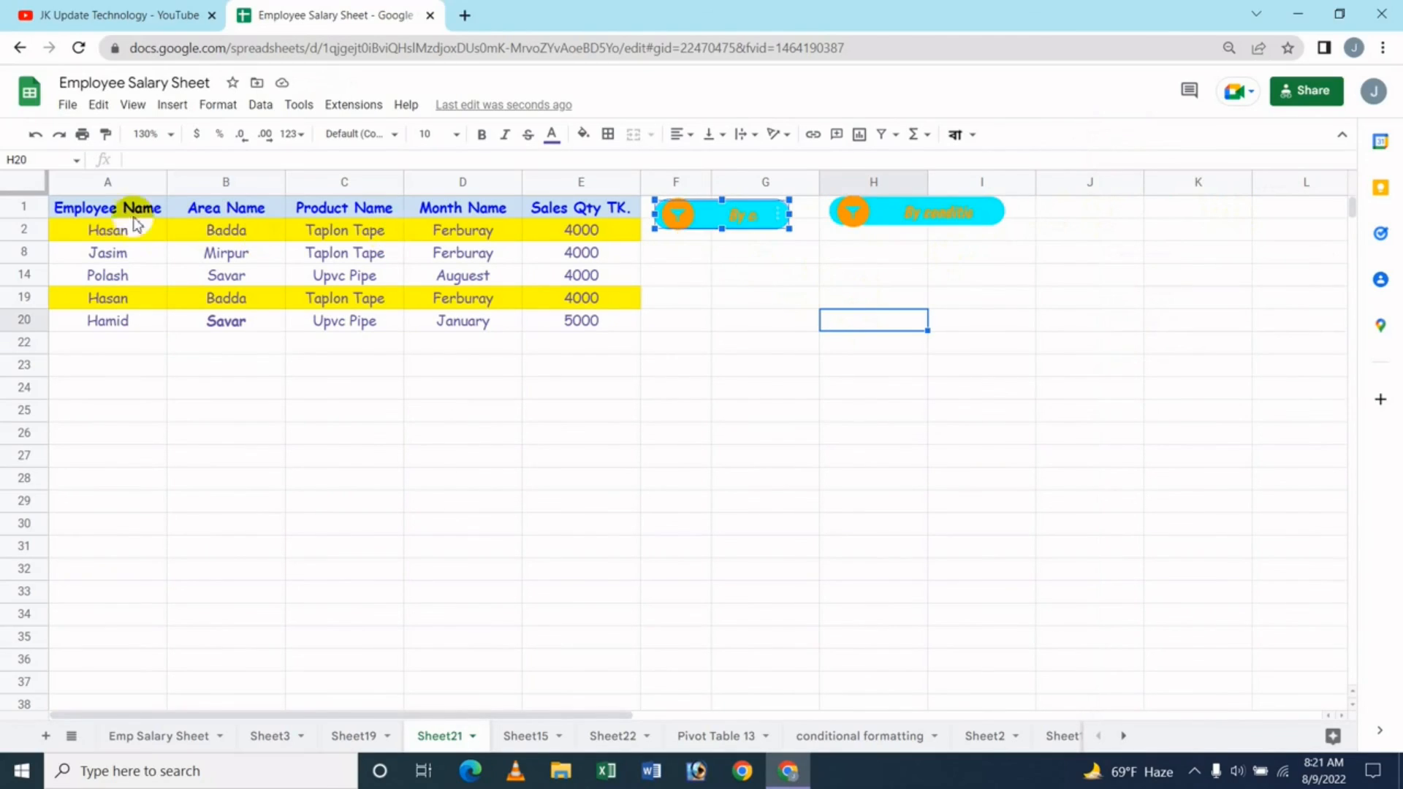
{"action": "left_click", "coordinate": [705, 220]}
{"action": "left_click_drag", "start_coordinate": [705, 220], "coordinate": [87, 213]}
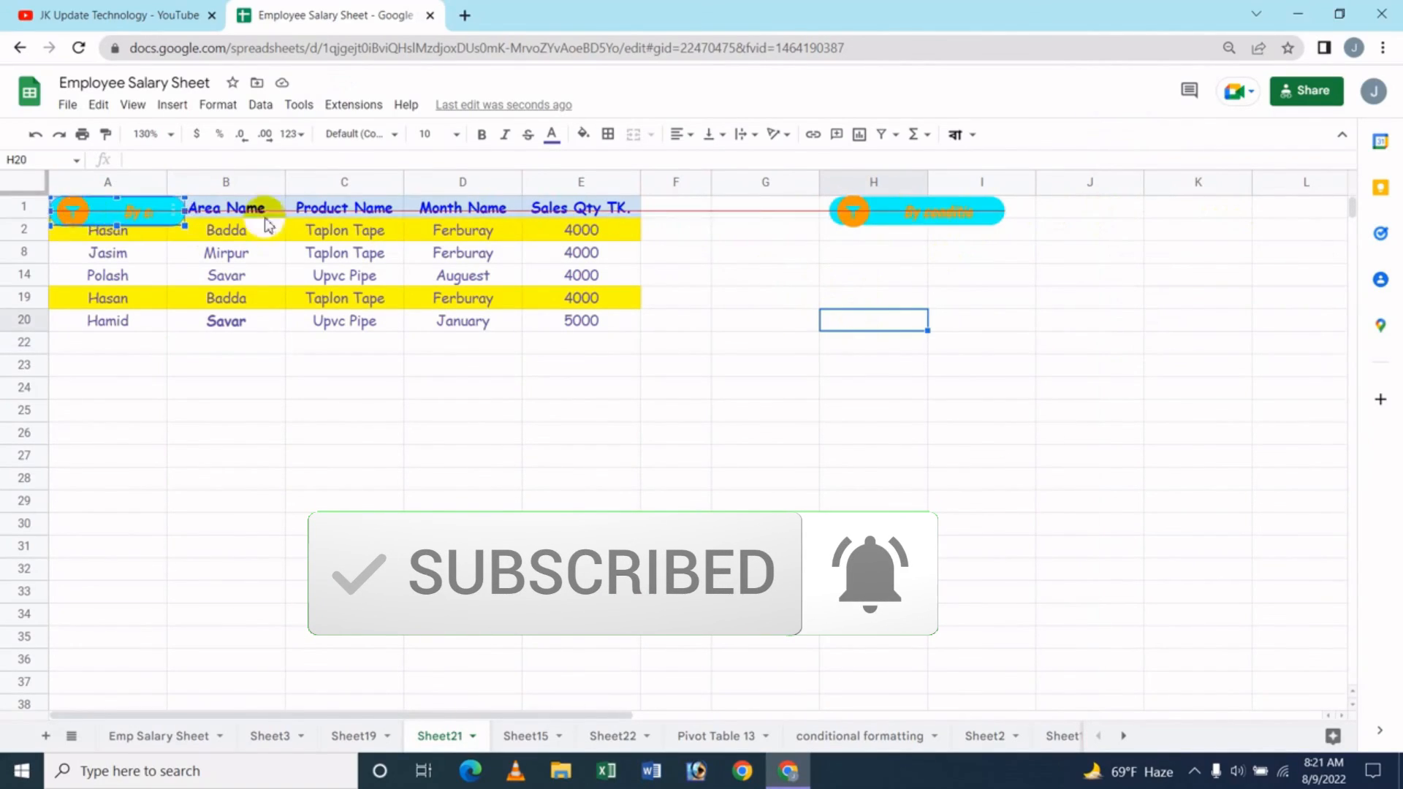
Move the copied slicer onto the Sales Qty TK. header in column E and narrow it to roughly the column's width.
{"action": "left_click", "coordinate": [921, 215]}
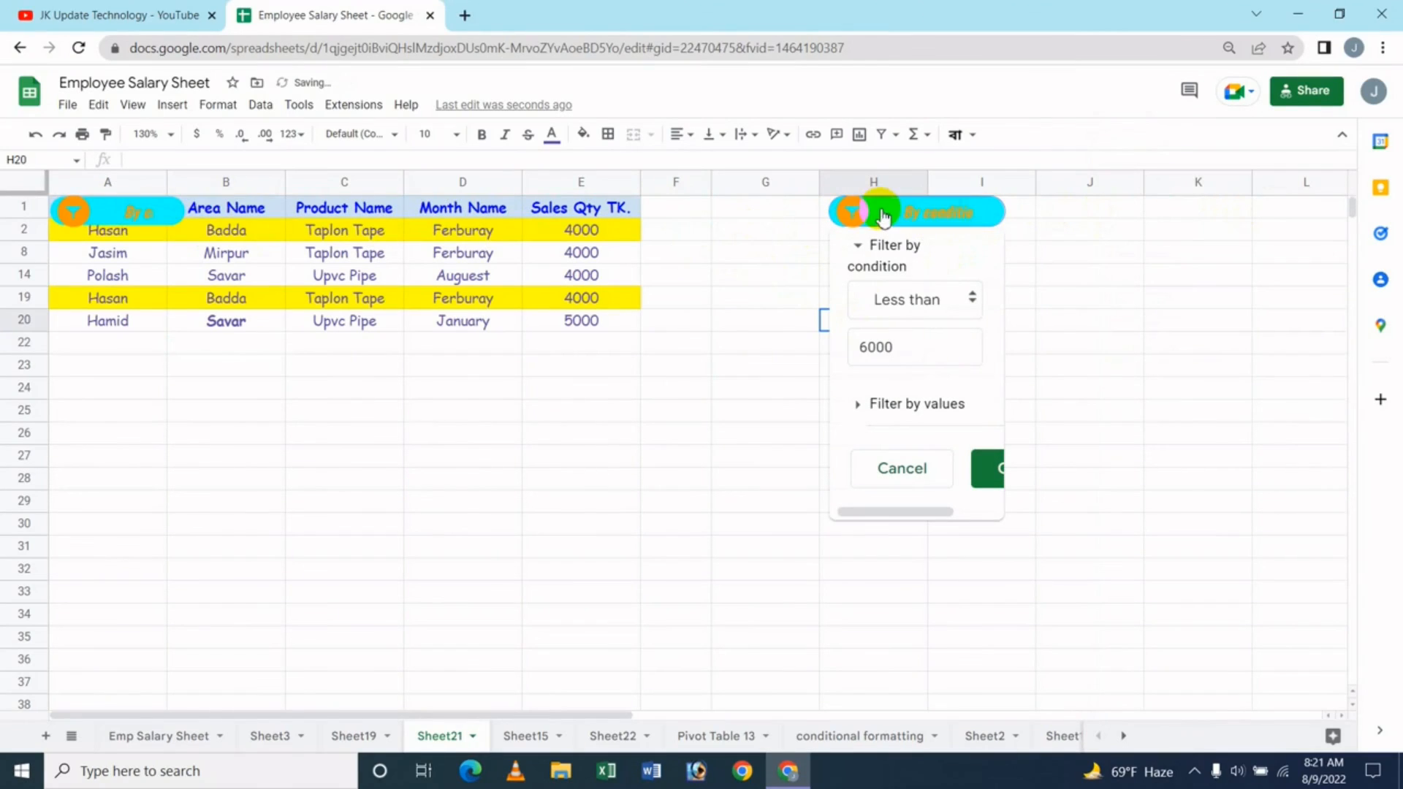
{"action": "left_click_drag", "start_coordinate": [887, 216], "coordinate": [587, 212]}
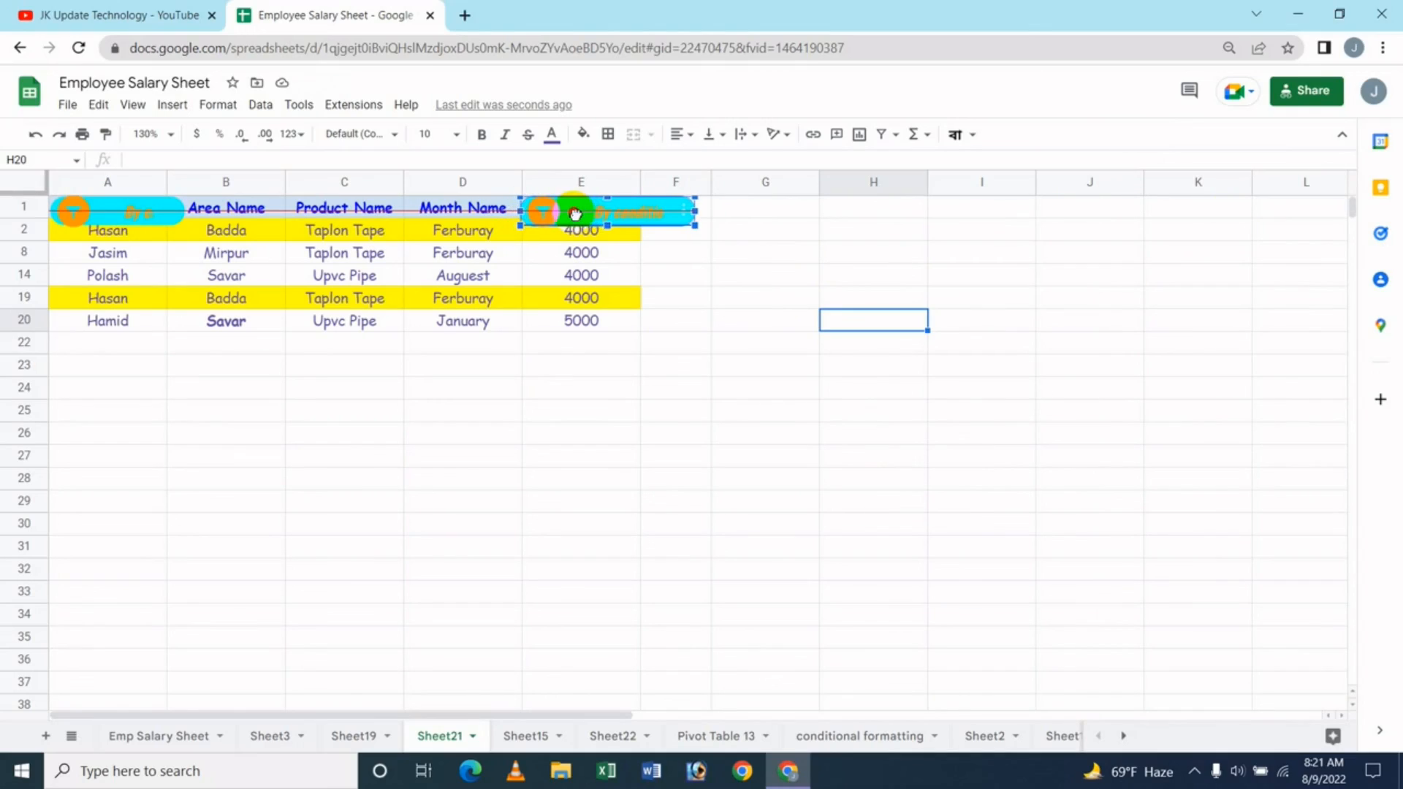
{"action": "left_click_drag", "start_coordinate": [695, 211], "coordinate": [656, 209]}
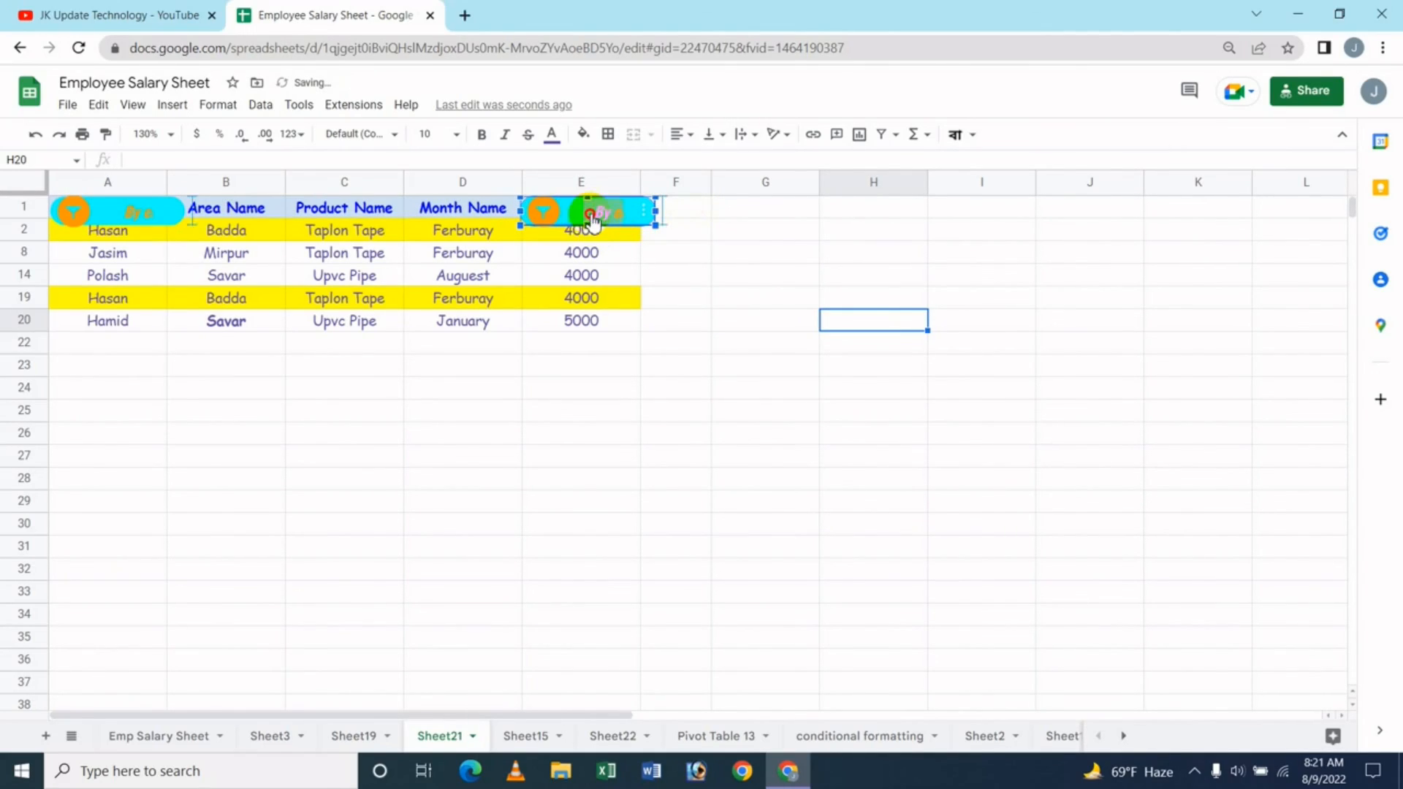
{"action": "left_click_drag", "start_coordinate": [587, 223], "coordinate": [587, 220]}
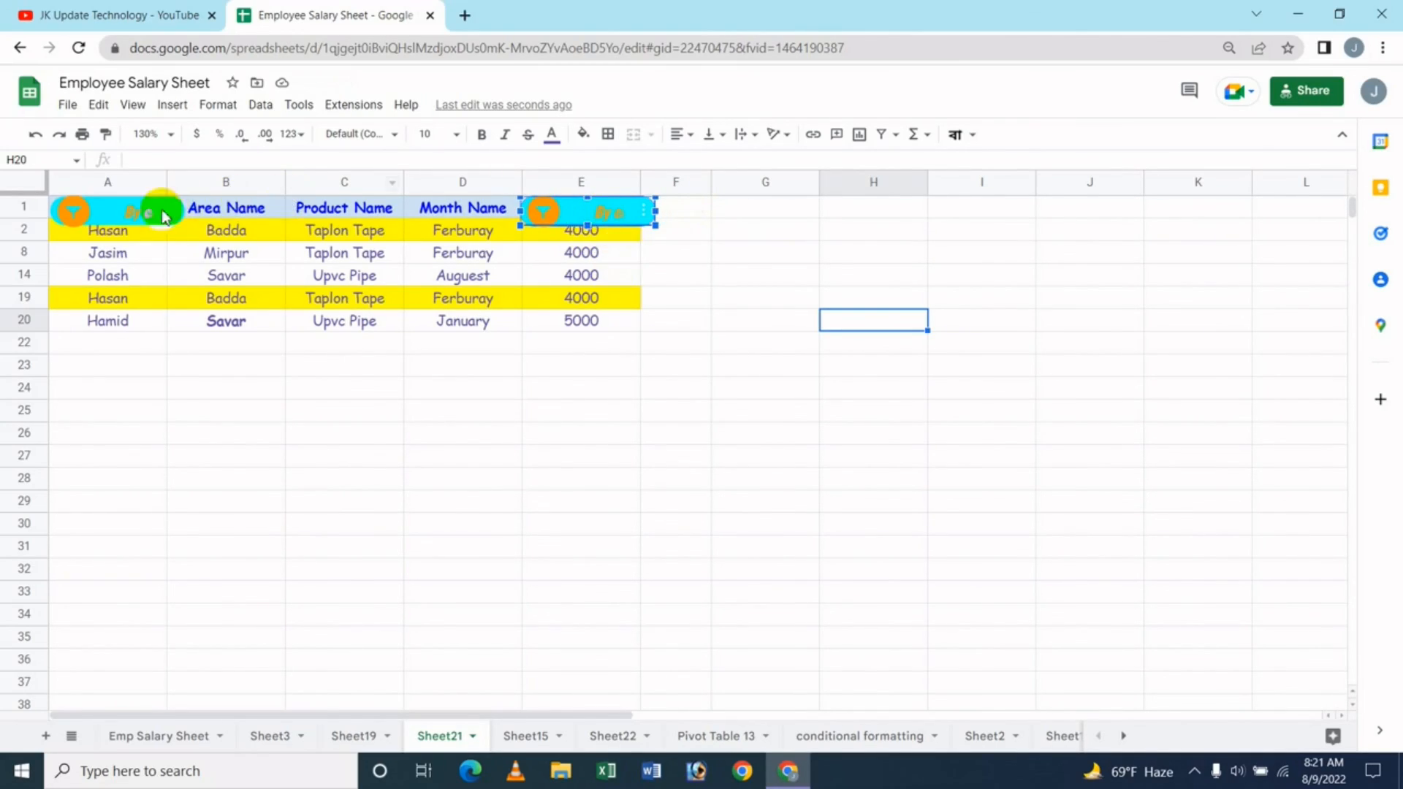
{"action": "left_click", "coordinate": [132, 211]}
{"action": "left_click", "coordinate": [387, 396]}
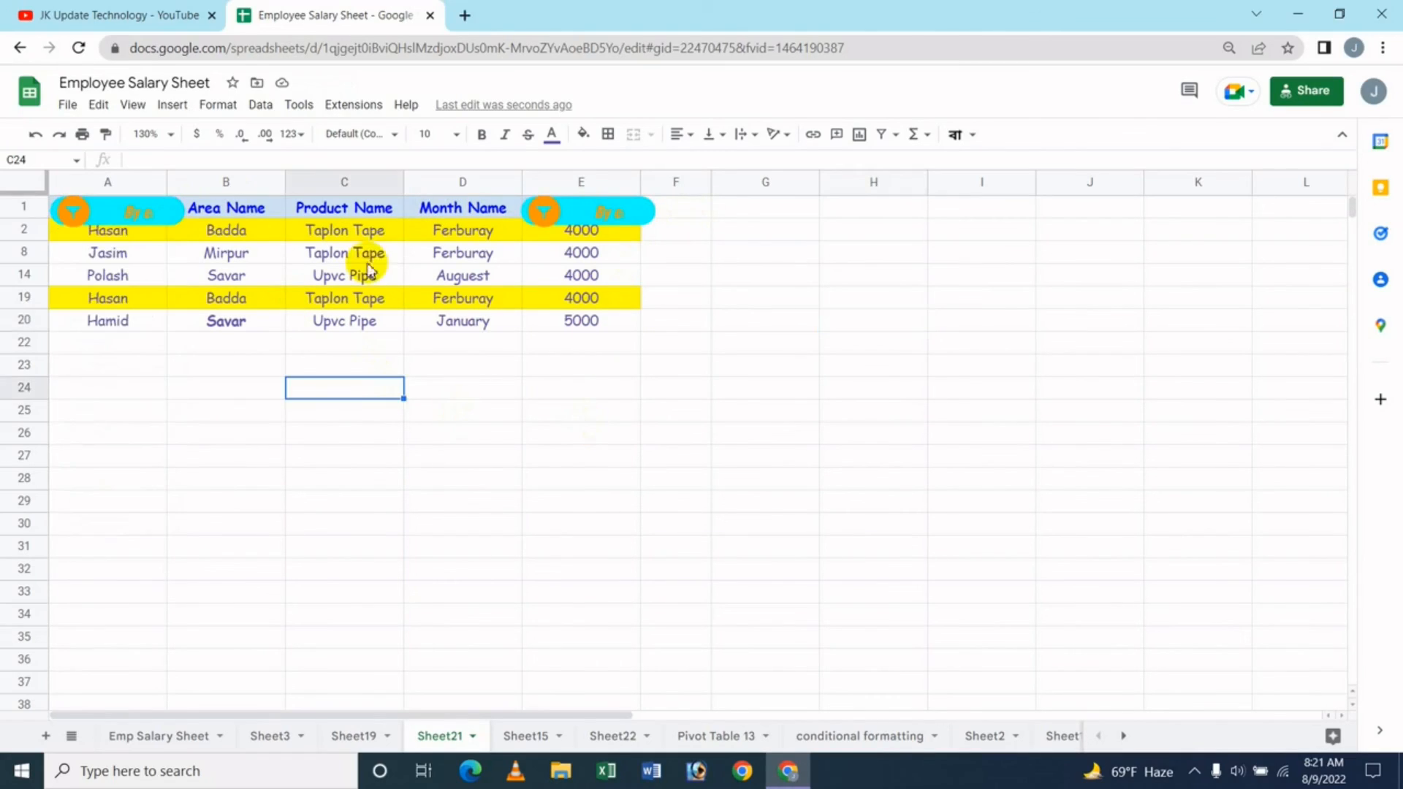
Open the settings of the slicer over the Sales Qty TK. header and switch to the JK Update Technology channel on YouTube.
{"action": "left_click", "coordinate": [576, 218]}
{"action": "double_click", "coordinate": [575, 218]}
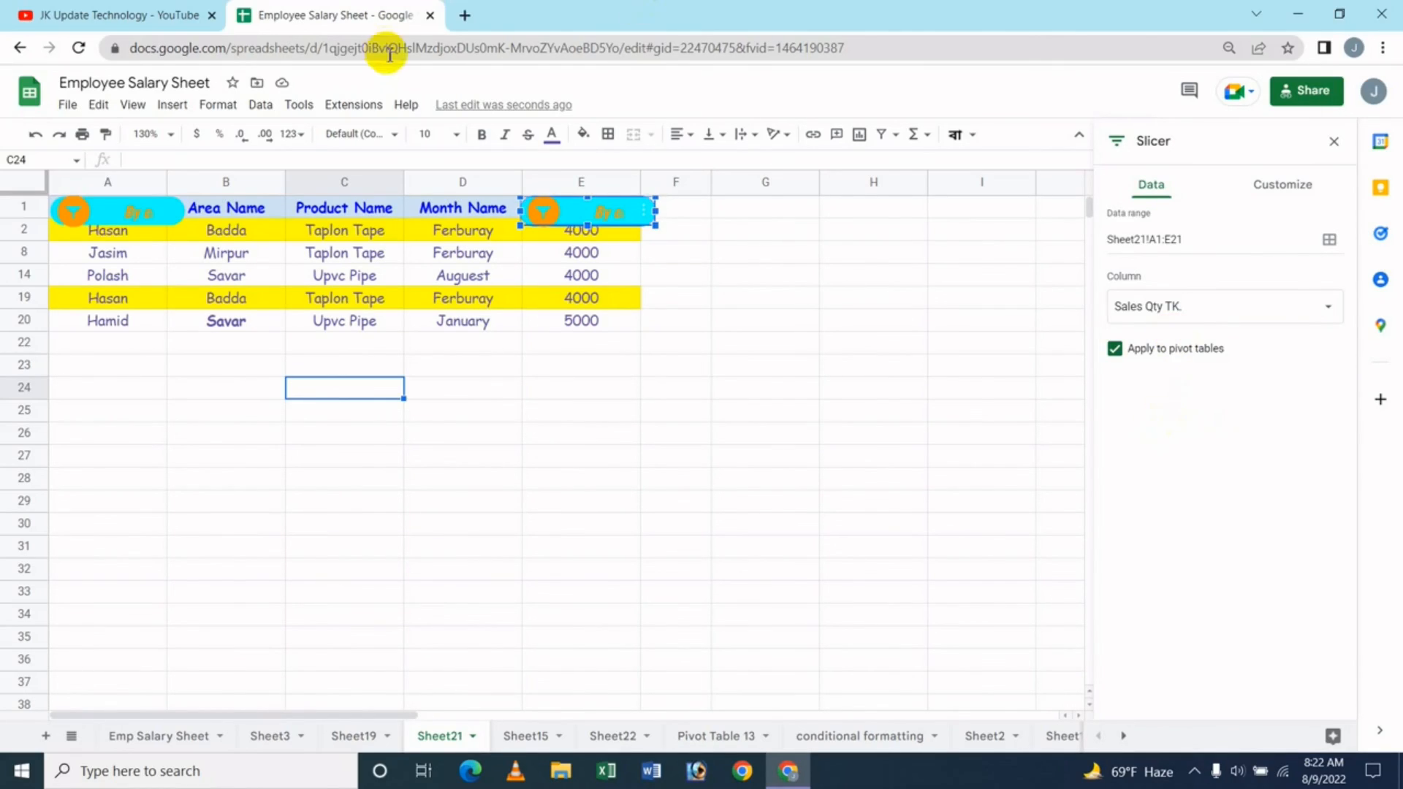
{"action": "left_click", "coordinate": [164, 16]}
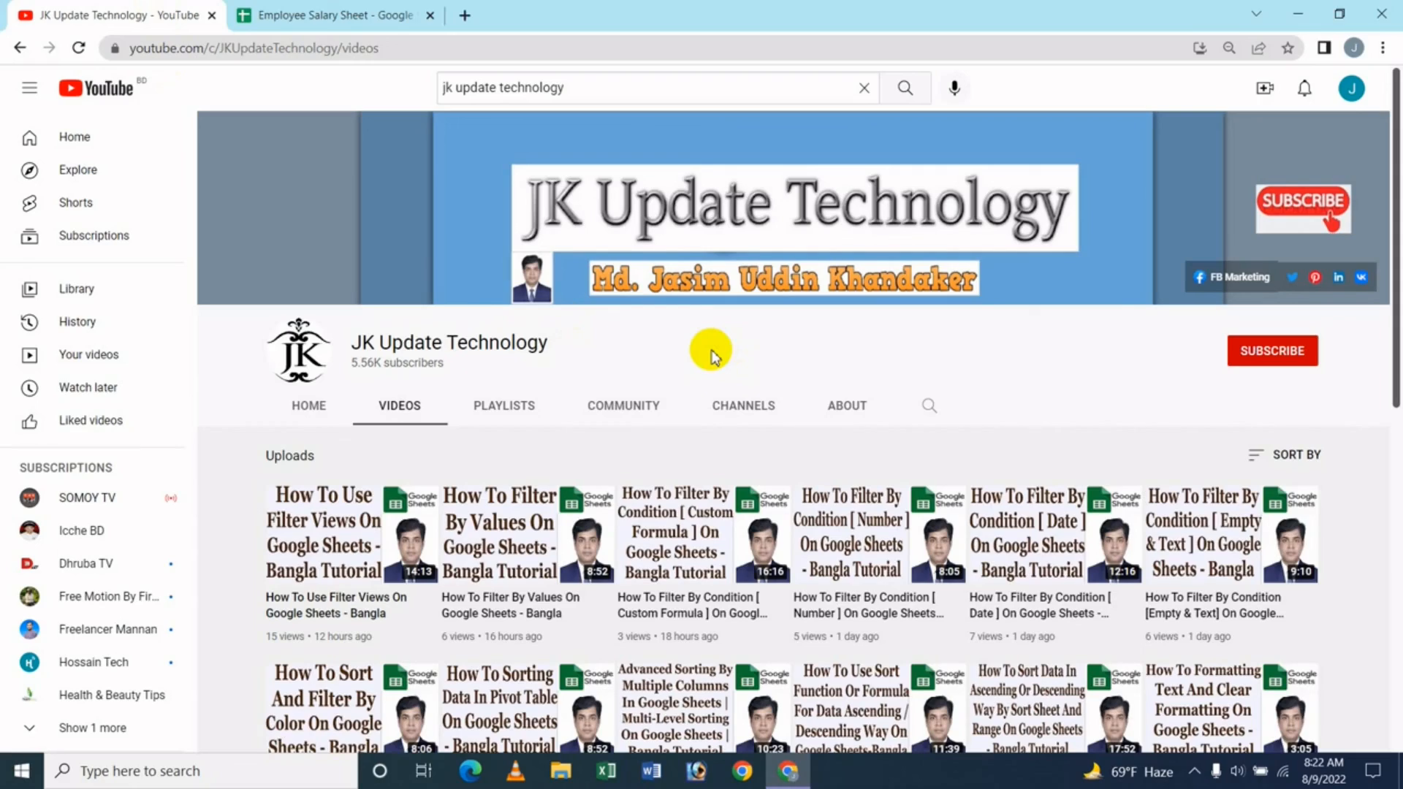